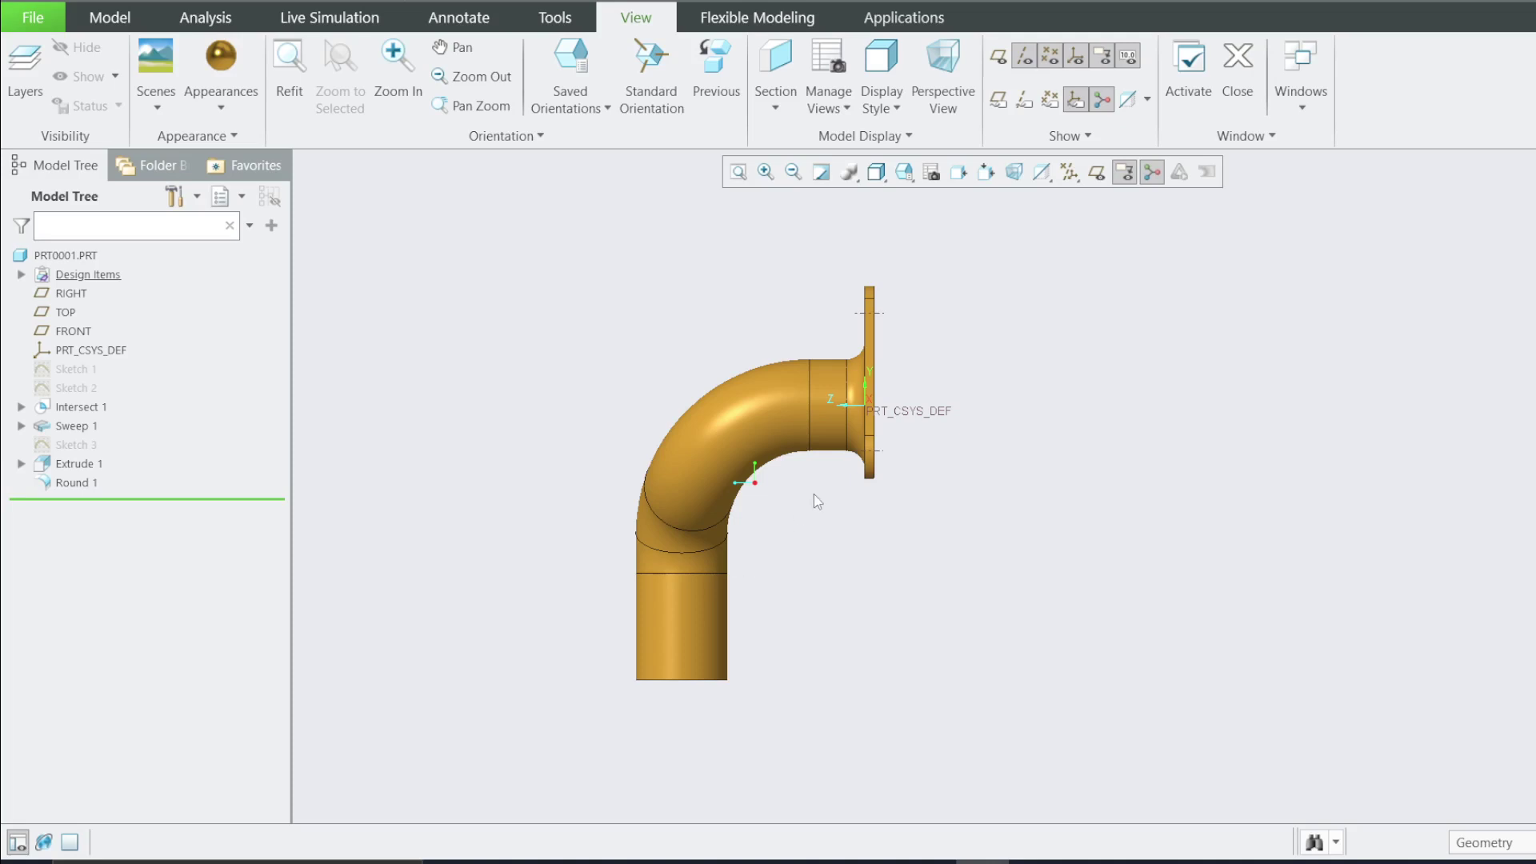
# Step: Inspect the model from the FRONT and RIGHT views, then roll back to just after Sketch 1
pyautogui.moveTo(814, 493); pyautogui.dragTo(872, 514, button='middle')
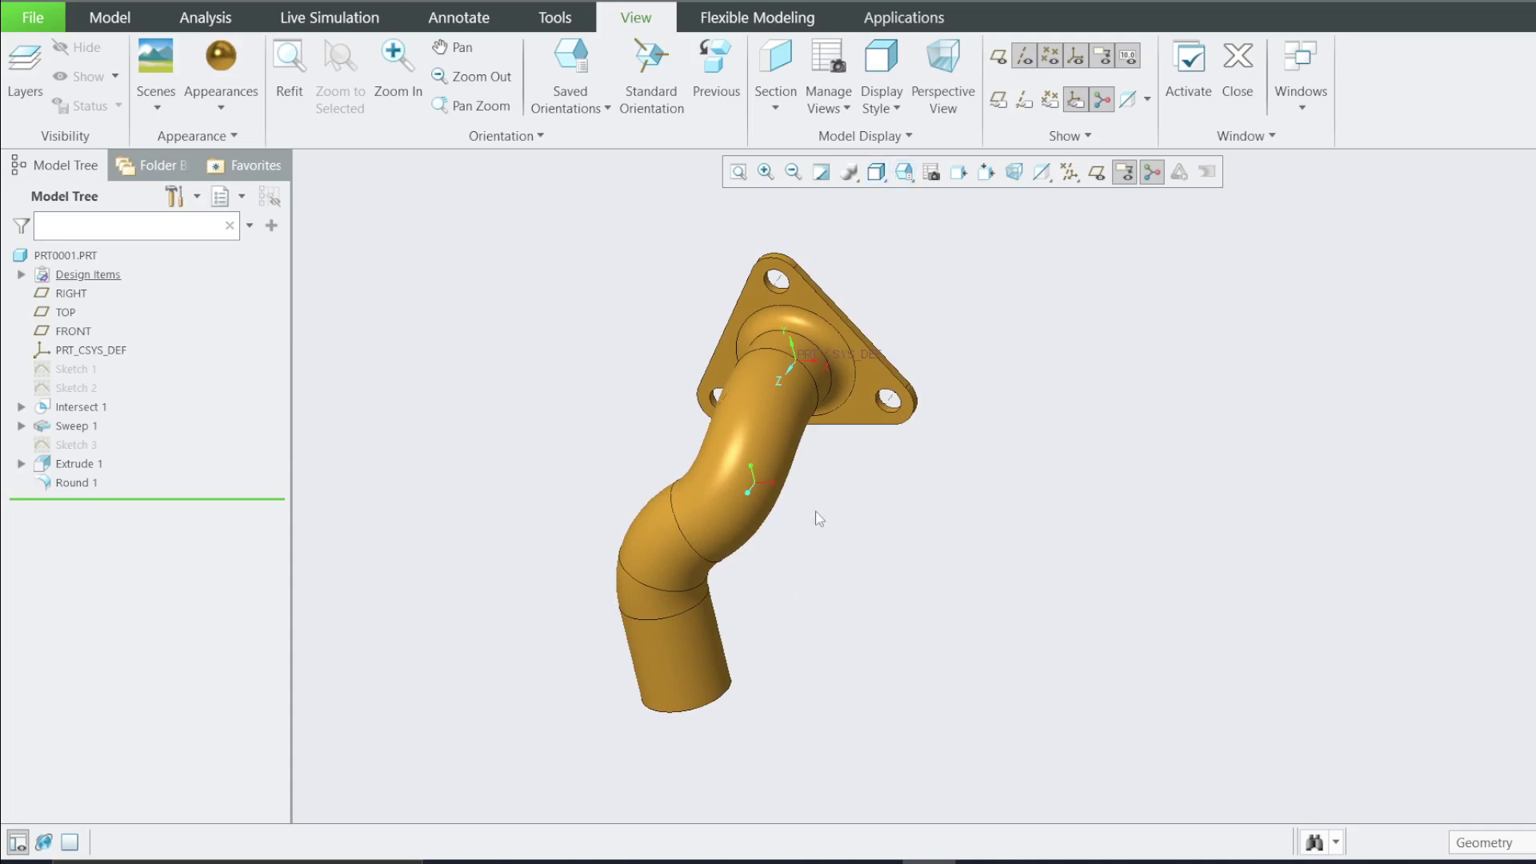
pyautogui.moveTo(820, 518)
pyautogui.mouseDown(button='middle')
pyautogui.moveTo(946, 511)
pyautogui.moveTo(785, 491)
pyautogui.moveTo(812, 456)
pyautogui.mouseUp(button='middle')
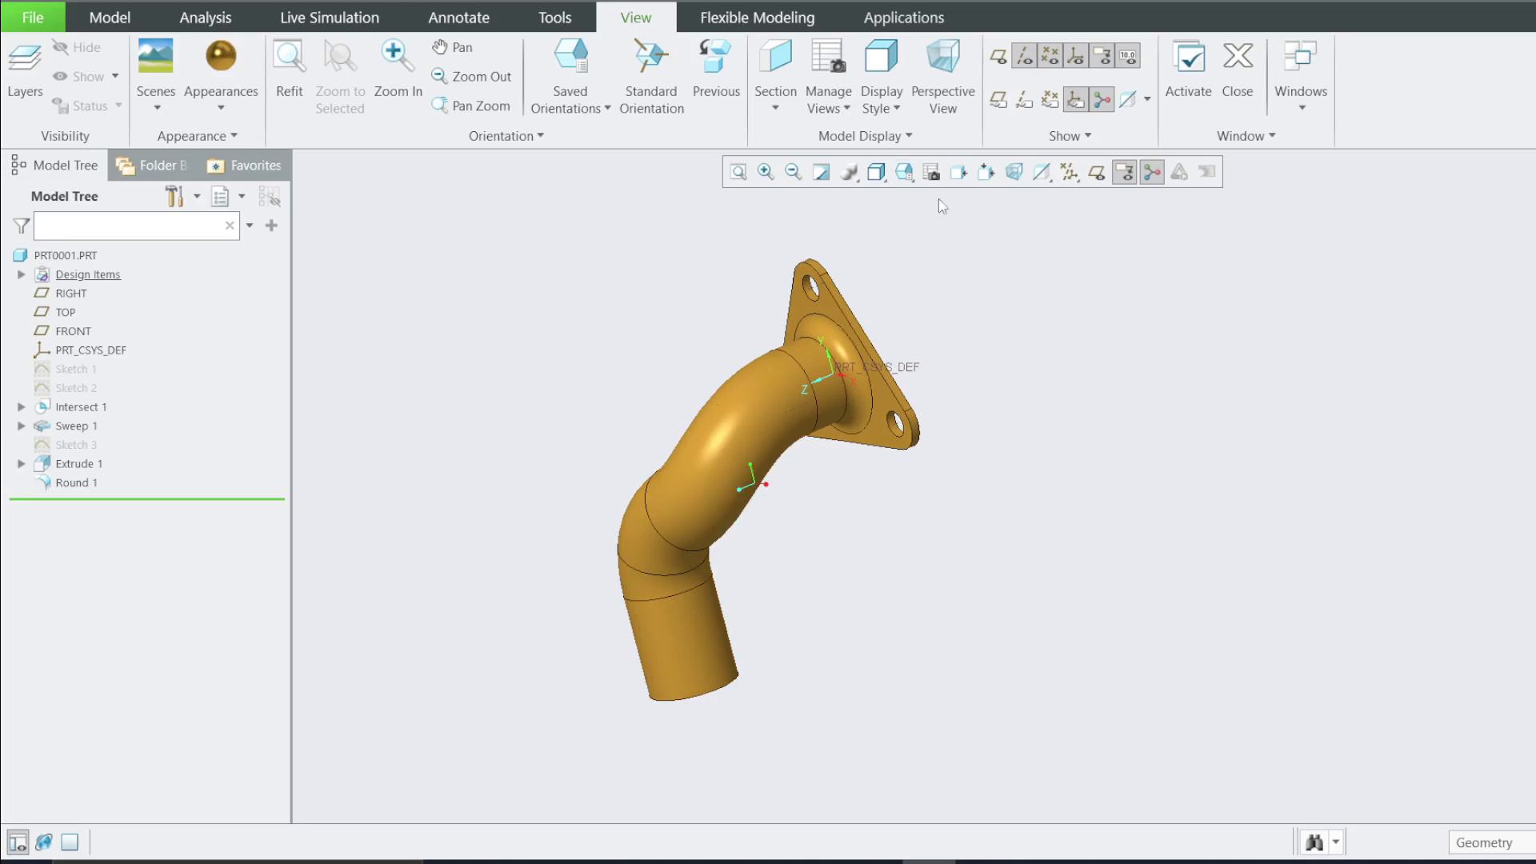
pyautogui.click(905, 172)
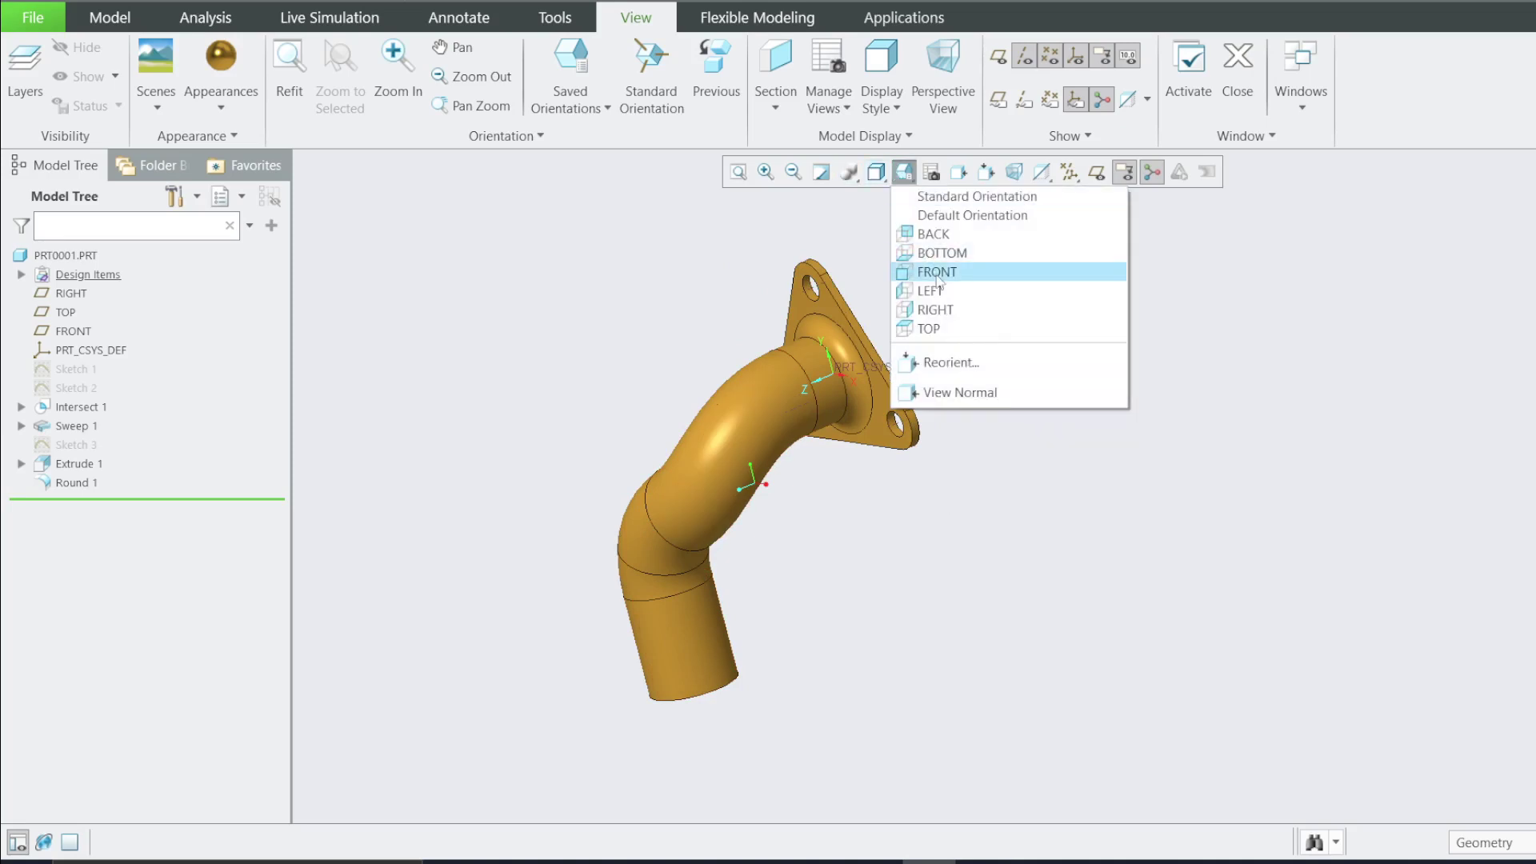
pyautogui.click(936, 269)
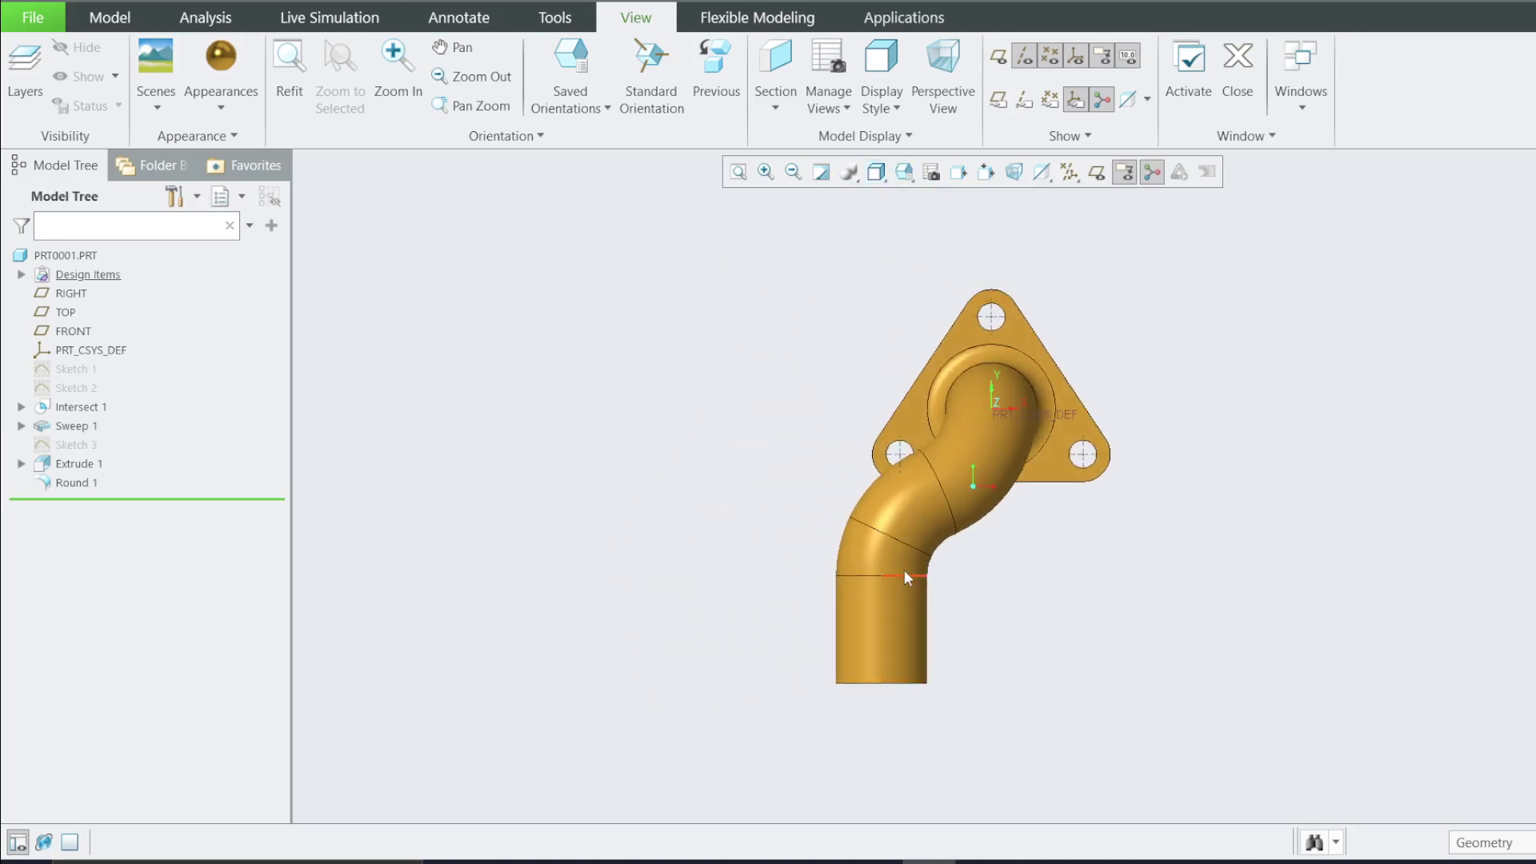
pyautogui.click(904, 171)
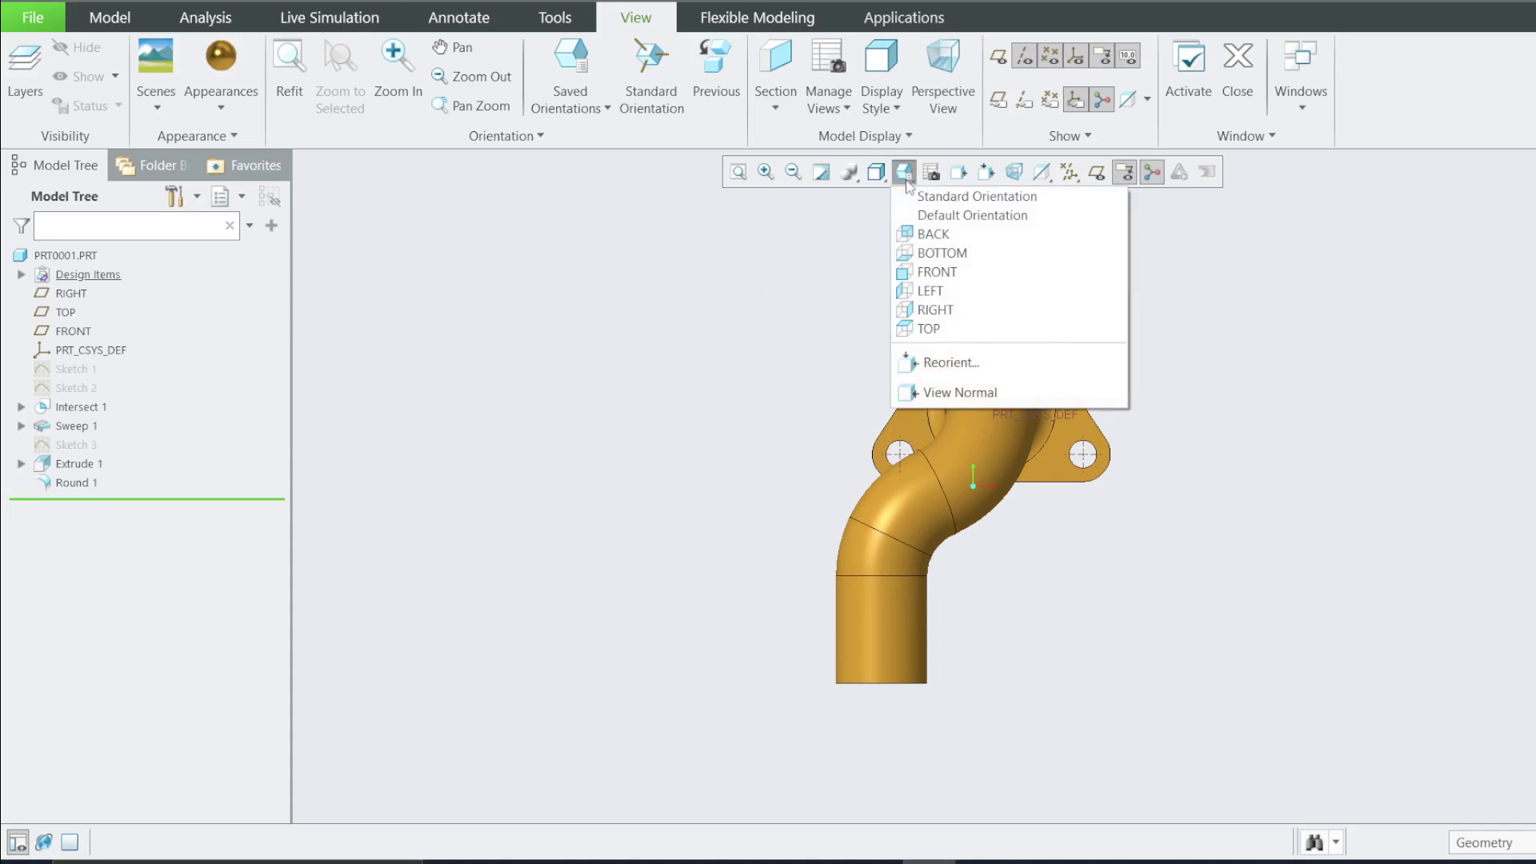
pyautogui.click(935, 311)
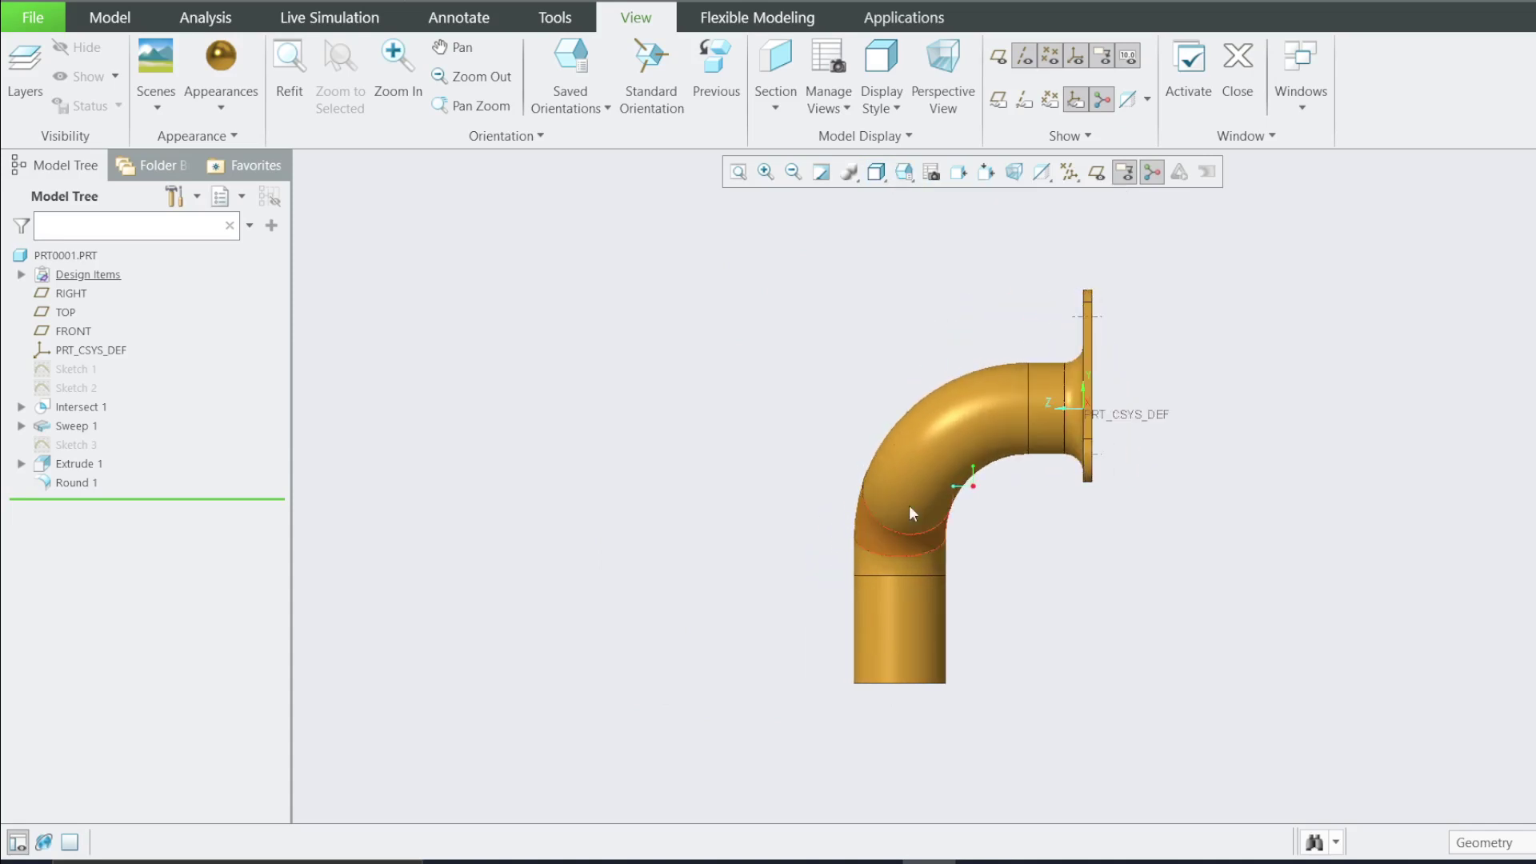
pyautogui.moveTo(917, 460); pyautogui.dragTo(1102, 462, button='middle')
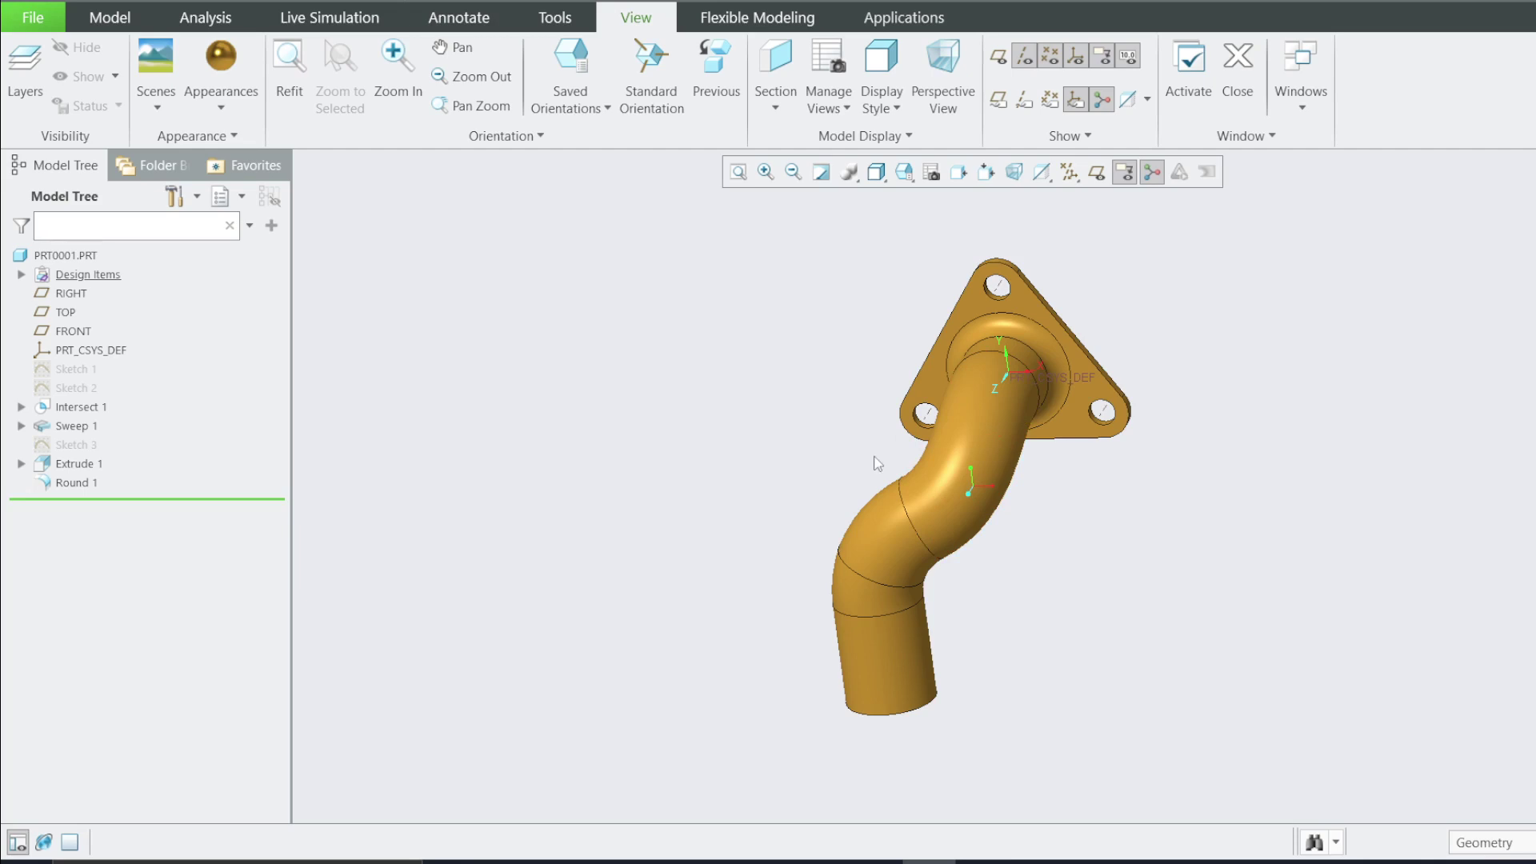
pyautogui.moveTo(143, 497)
pyautogui.mouseDown()
pyautogui.moveTo(159, 358)
pyautogui.moveTo(169, 418)
pyautogui.moveTo(169, 400)
pyautogui.mouseUp()
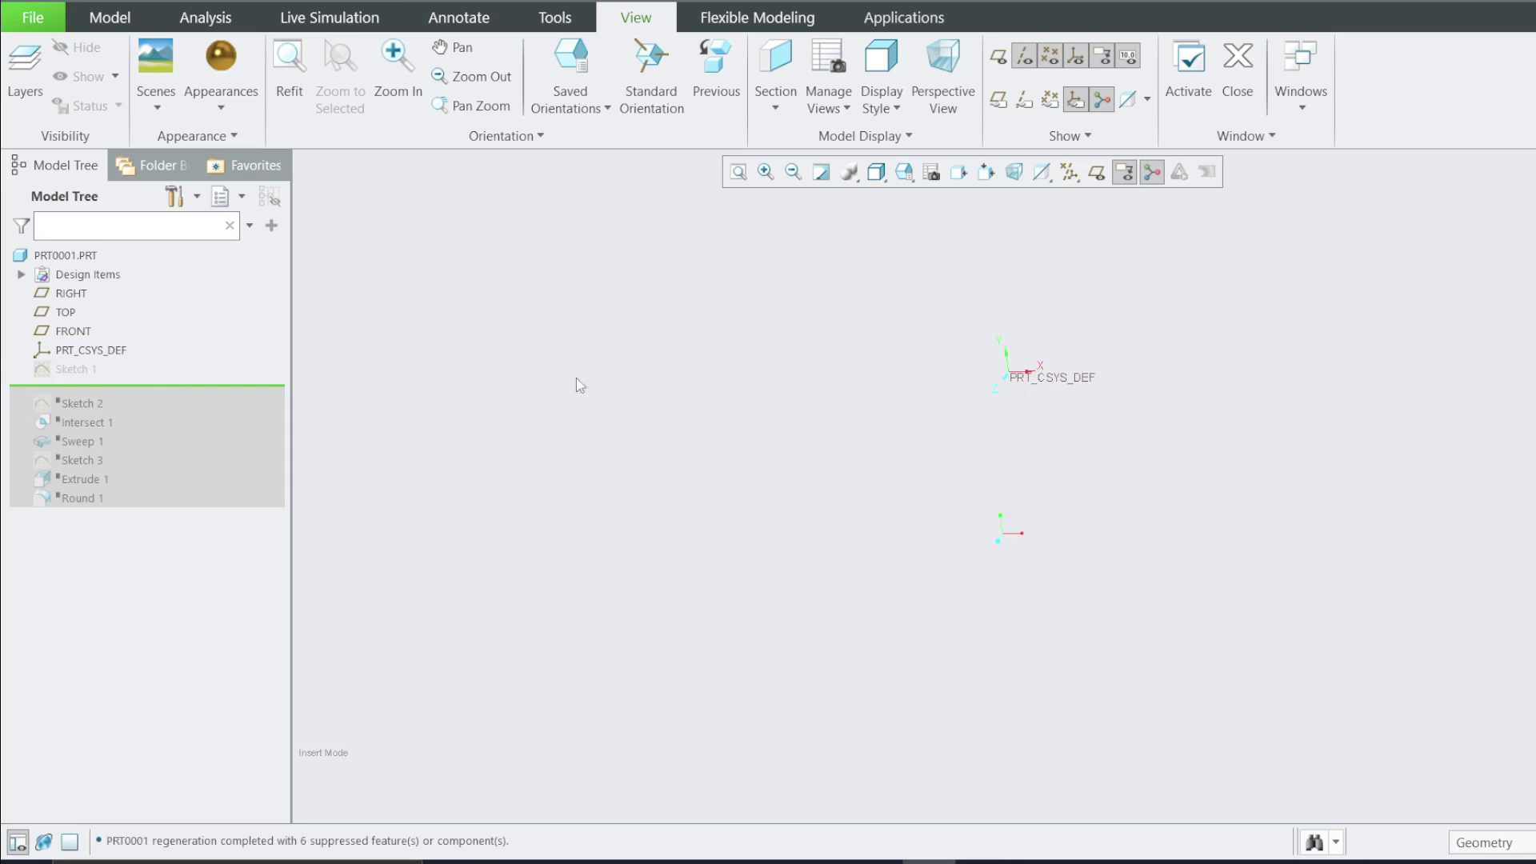
# Step: Refit the view, show Sketch 1's curve and open Sketch 1 with Edit Definition
pyautogui.click(766, 173)
pyautogui.click(737, 173)
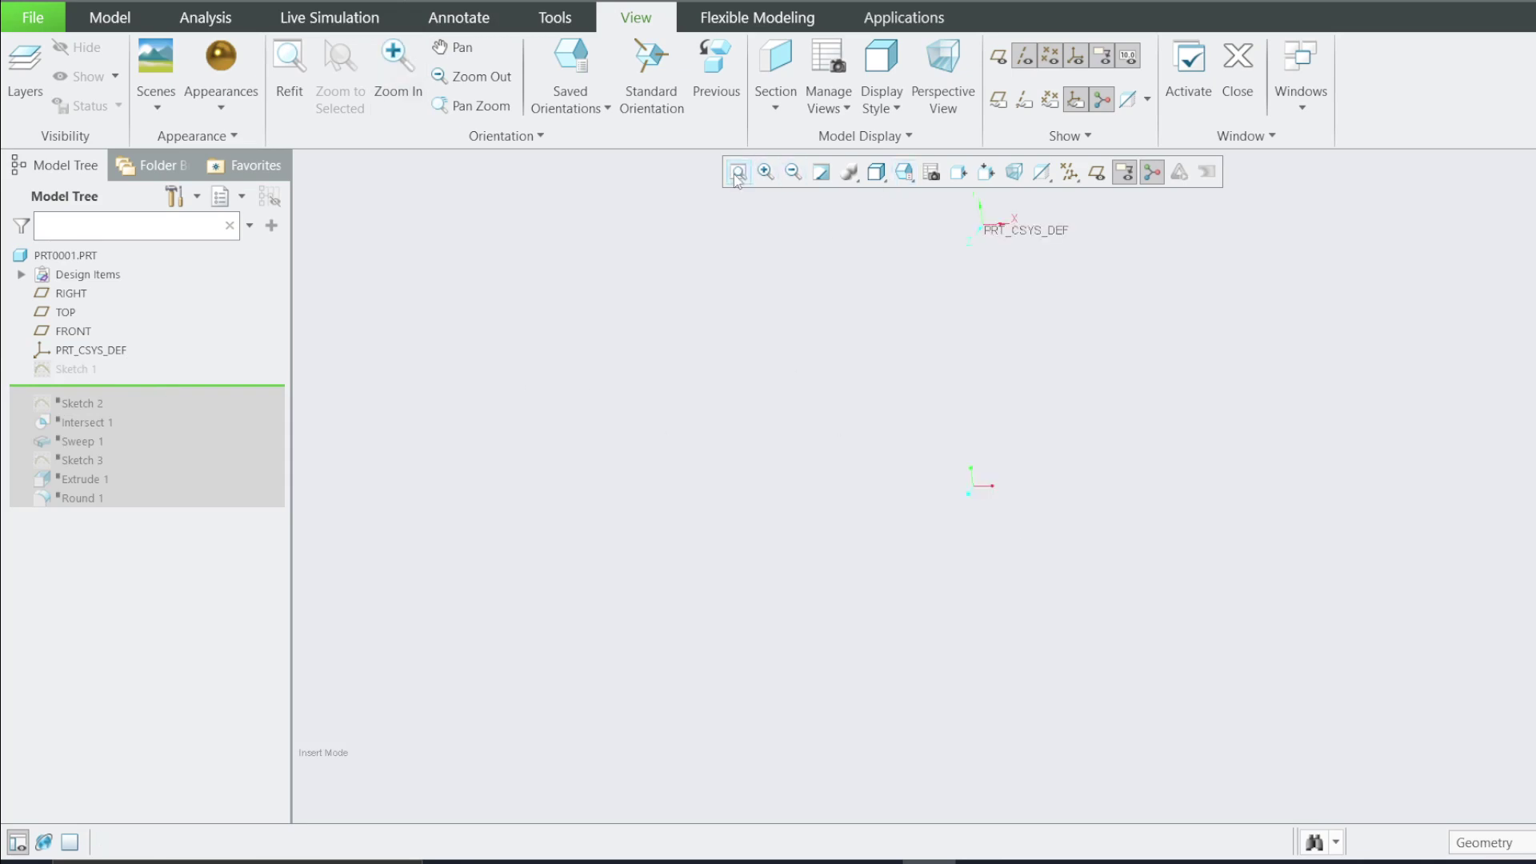
pyautogui.click(91, 350)
pyautogui.rightClick(82, 376)
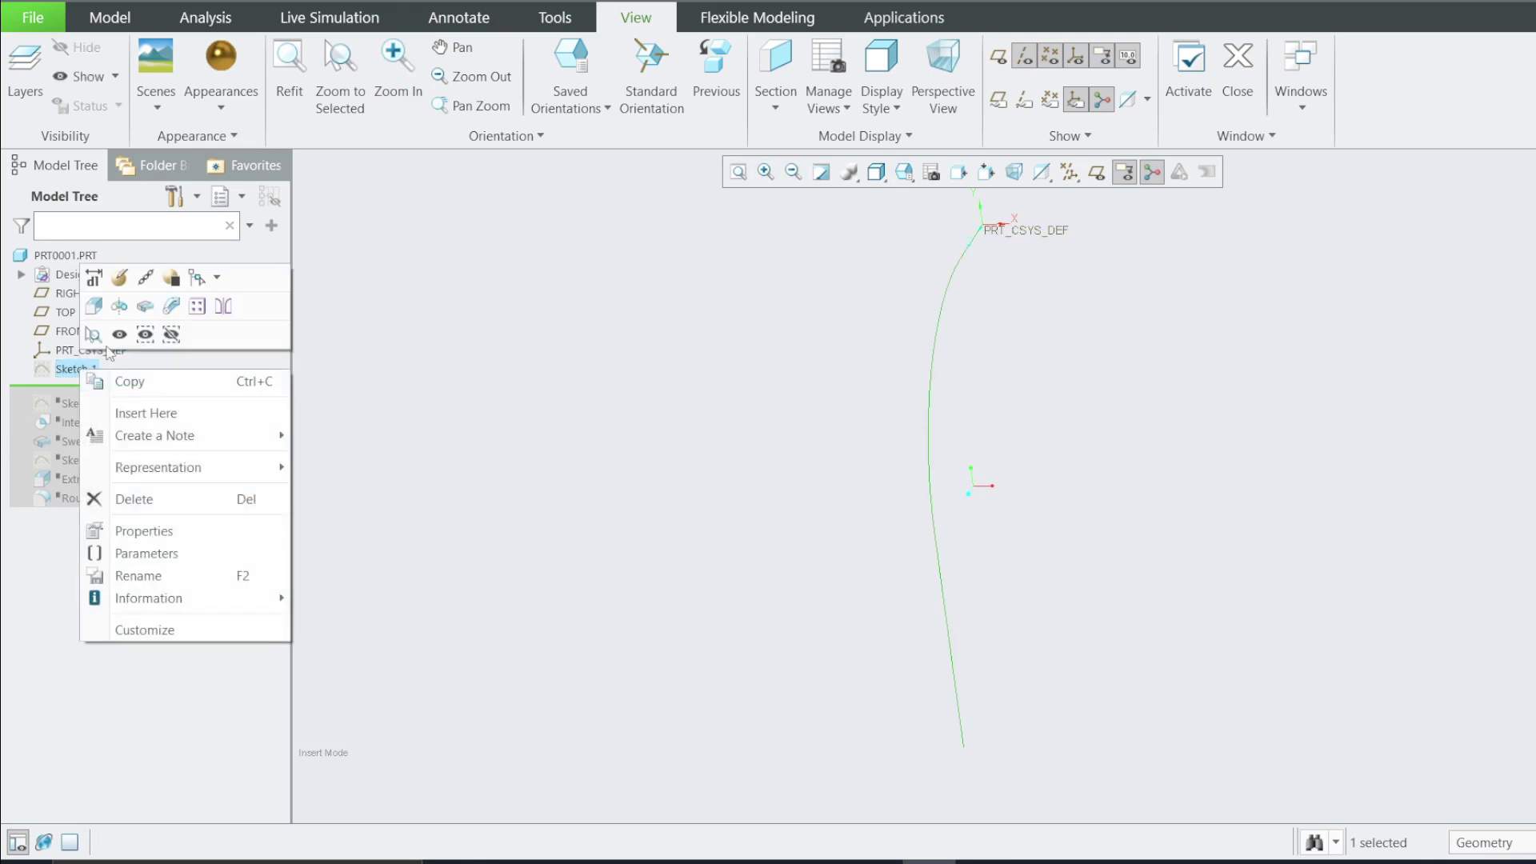
pyautogui.click(114, 335)
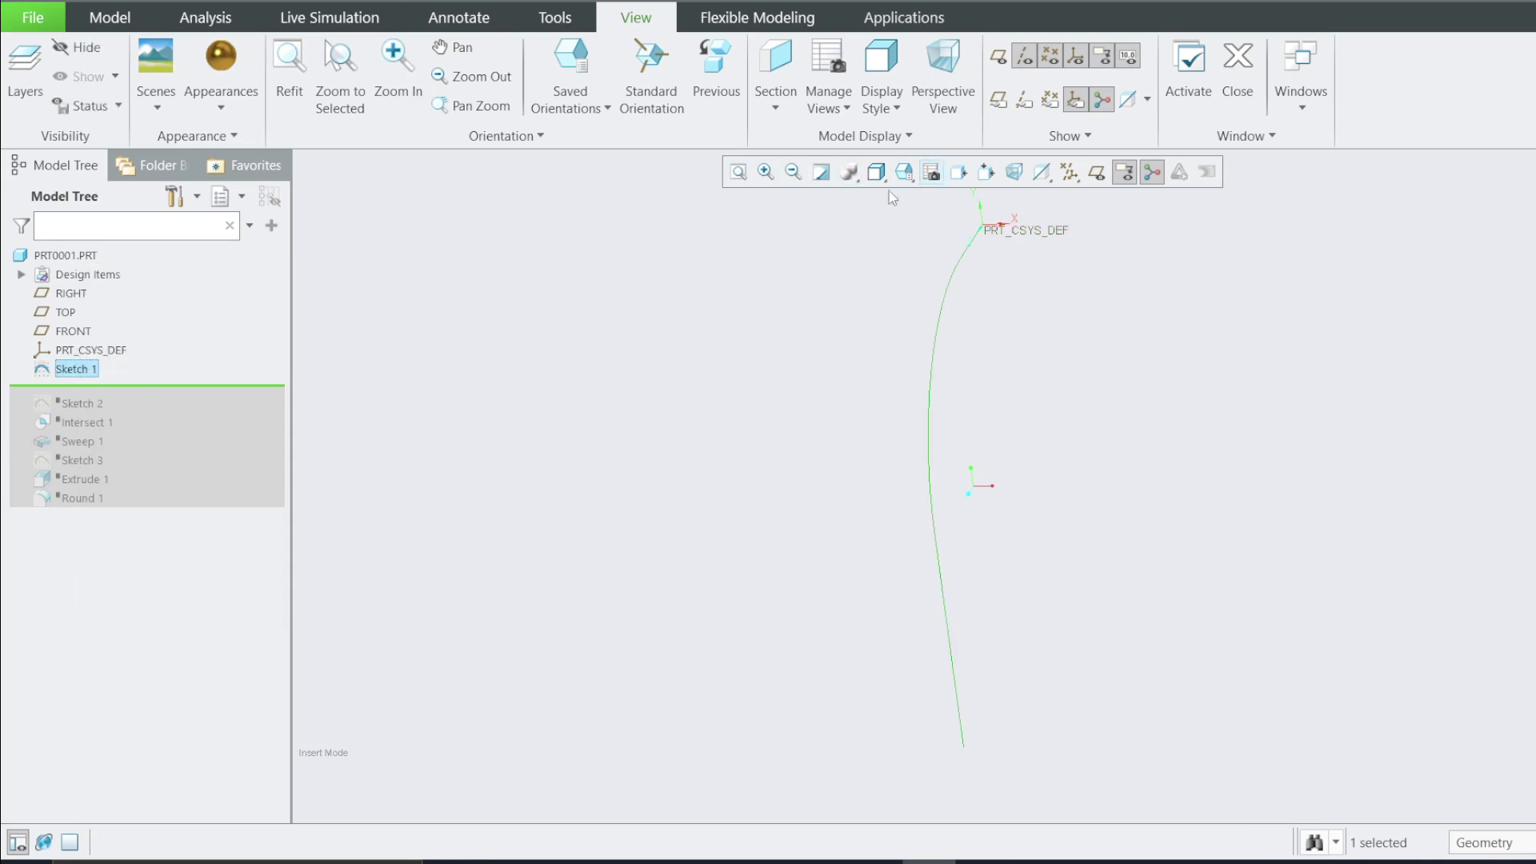
pyautogui.rightClick(90, 375)
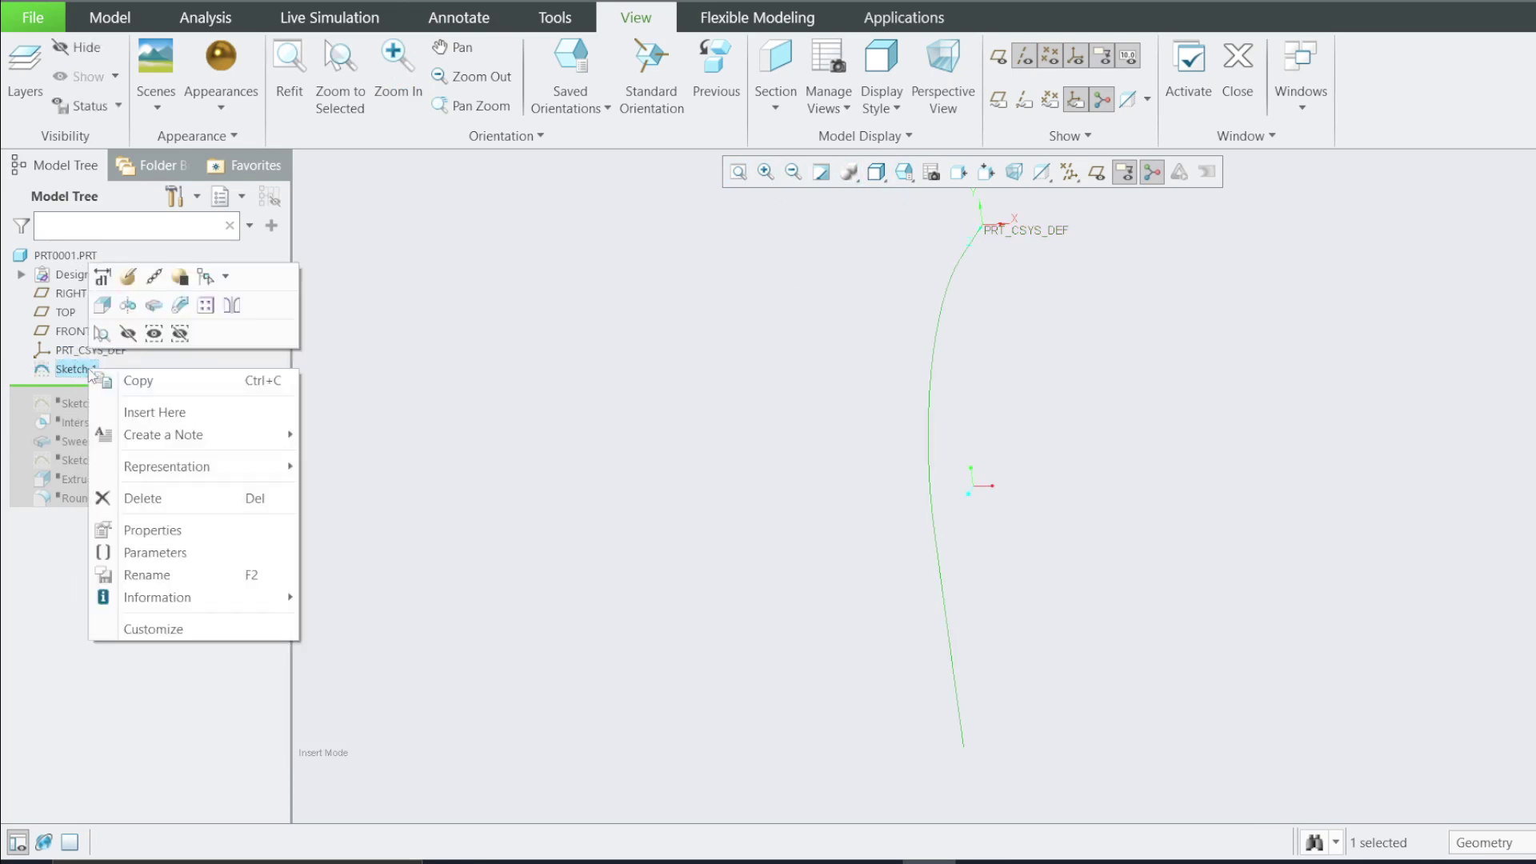
pyautogui.click(126, 299)
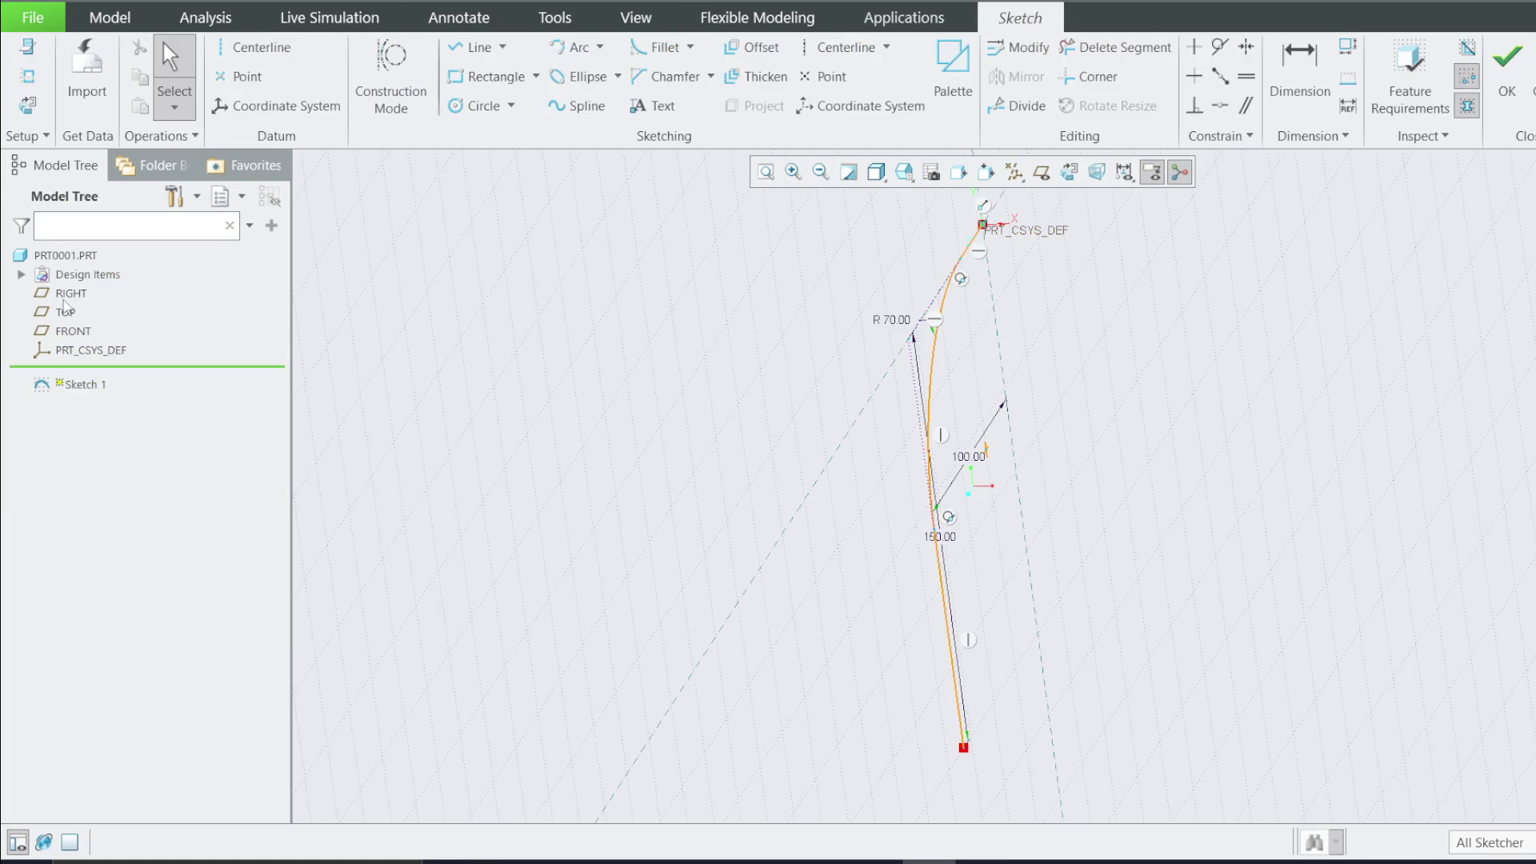
# Step: View Sketch 1 flat in Sketch View and check the R 70.00 radius, keeping it unchanged
pyautogui.click(1069, 172)
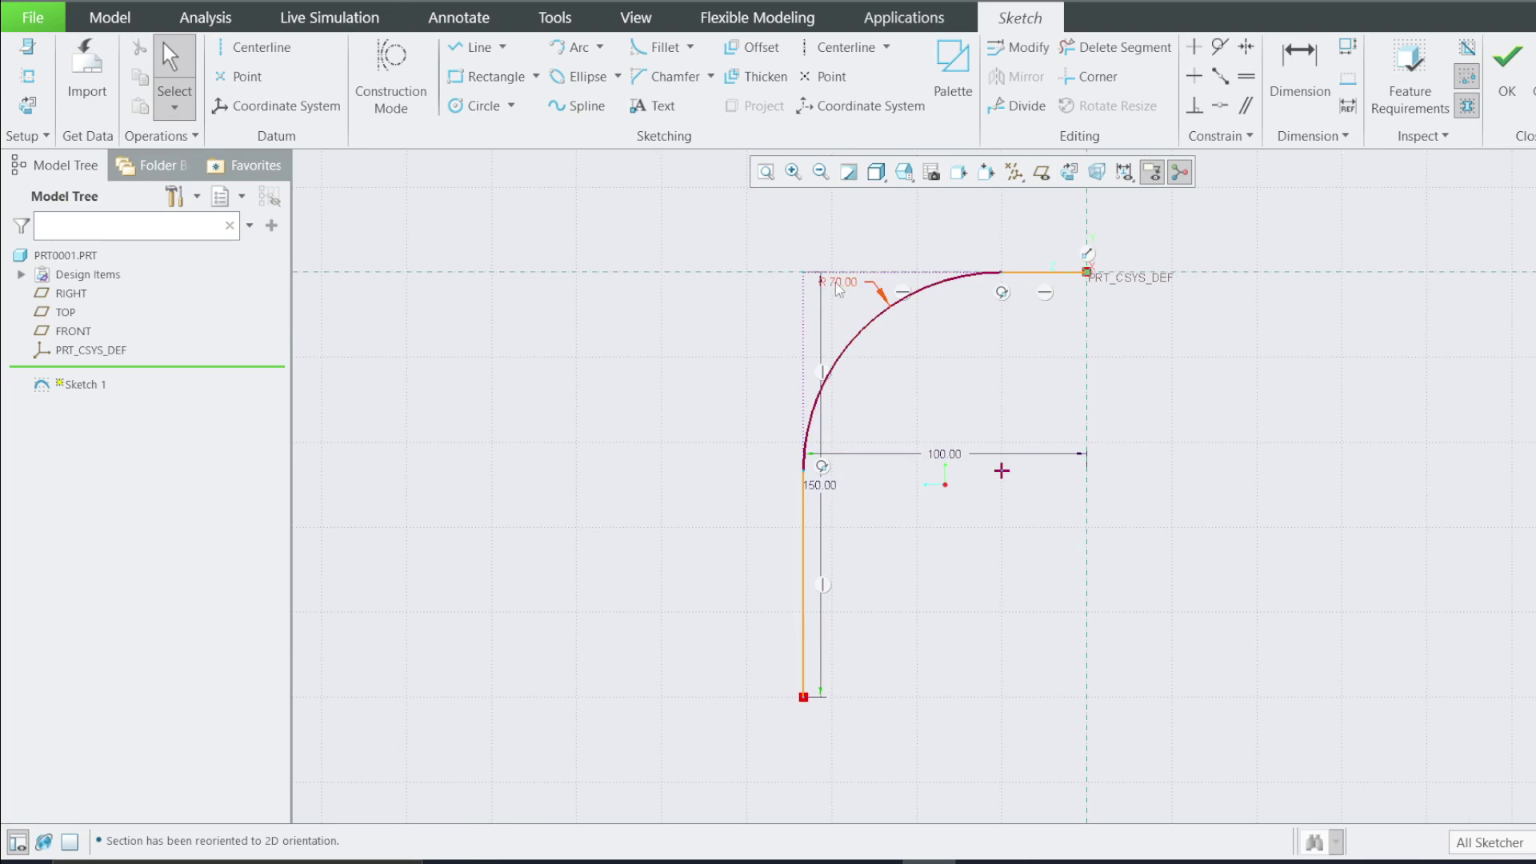
pyautogui.press('d')
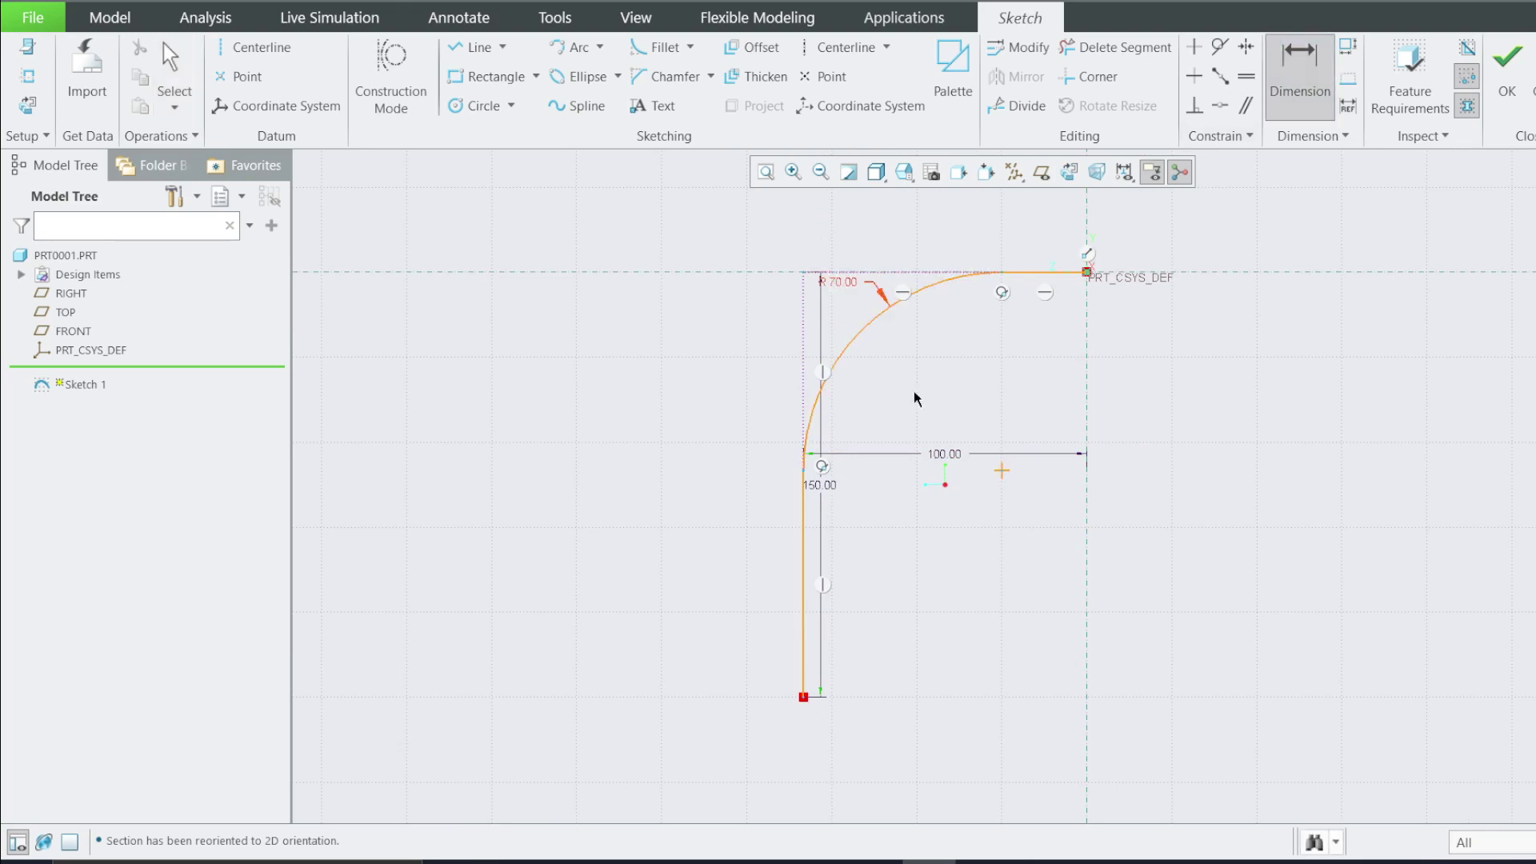
pyautogui.doubleClick(846, 283)
pyautogui.press('Return')
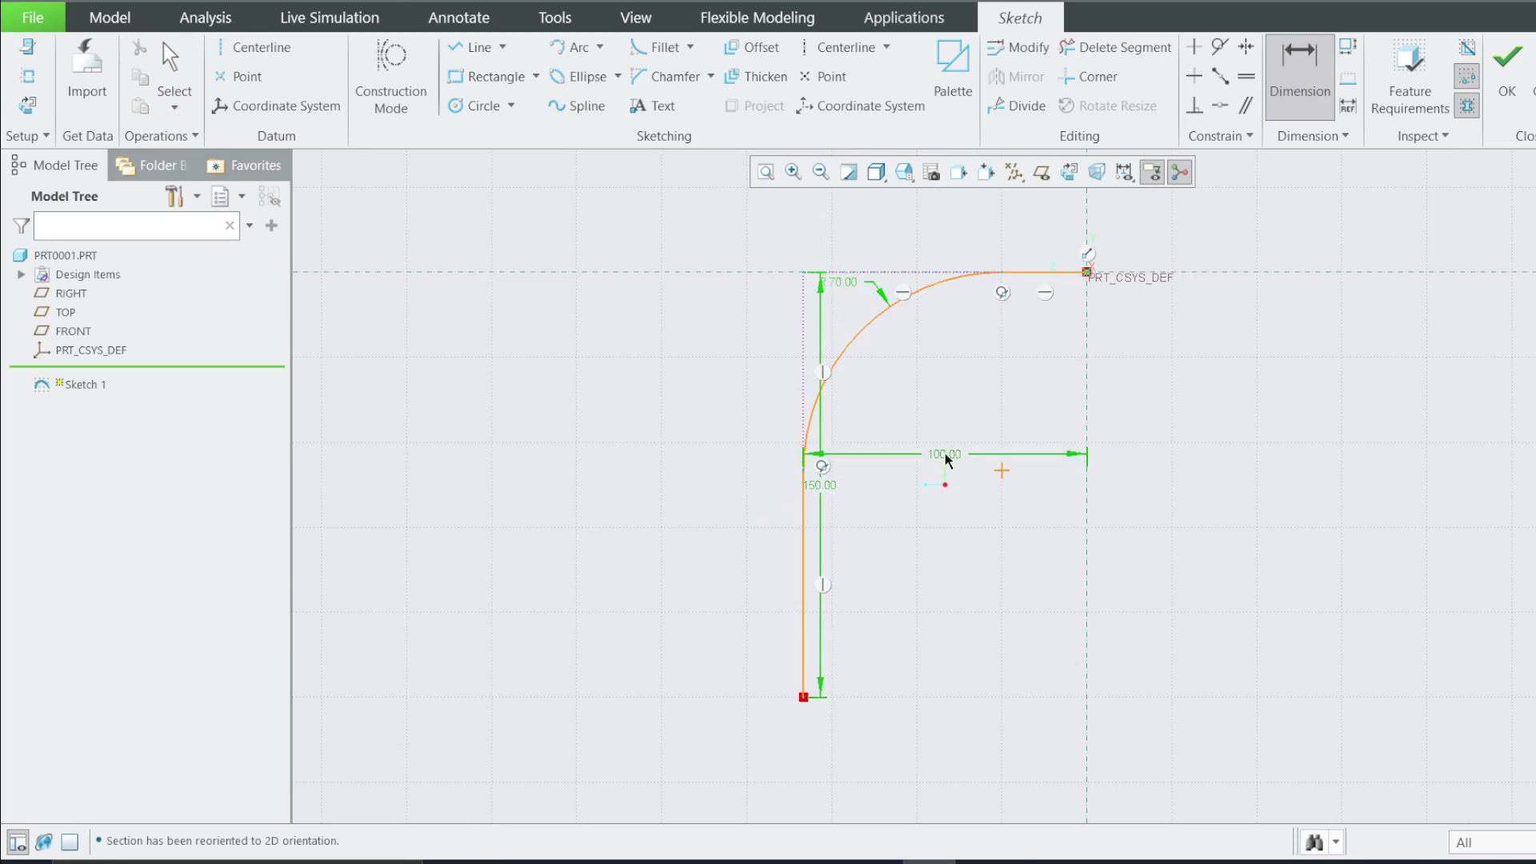
pyautogui.middleClick(1224, 398)
# Step: Move the 100.00, 150.00 and R 70.00 dimensions clear of the curve and finish the sketch
pyautogui.click(944, 461)
pyautogui.moveTo(944, 462); pyautogui.dragTo(932, 544)
pyautogui.moveTo(820, 485); pyautogui.dragTo(709, 506)
pyautogui.click(840, 289)
pyautogui.moveTo(841, 289); pyautogui.dragTo(804, 236)
pyautogui.click(1210, 326)
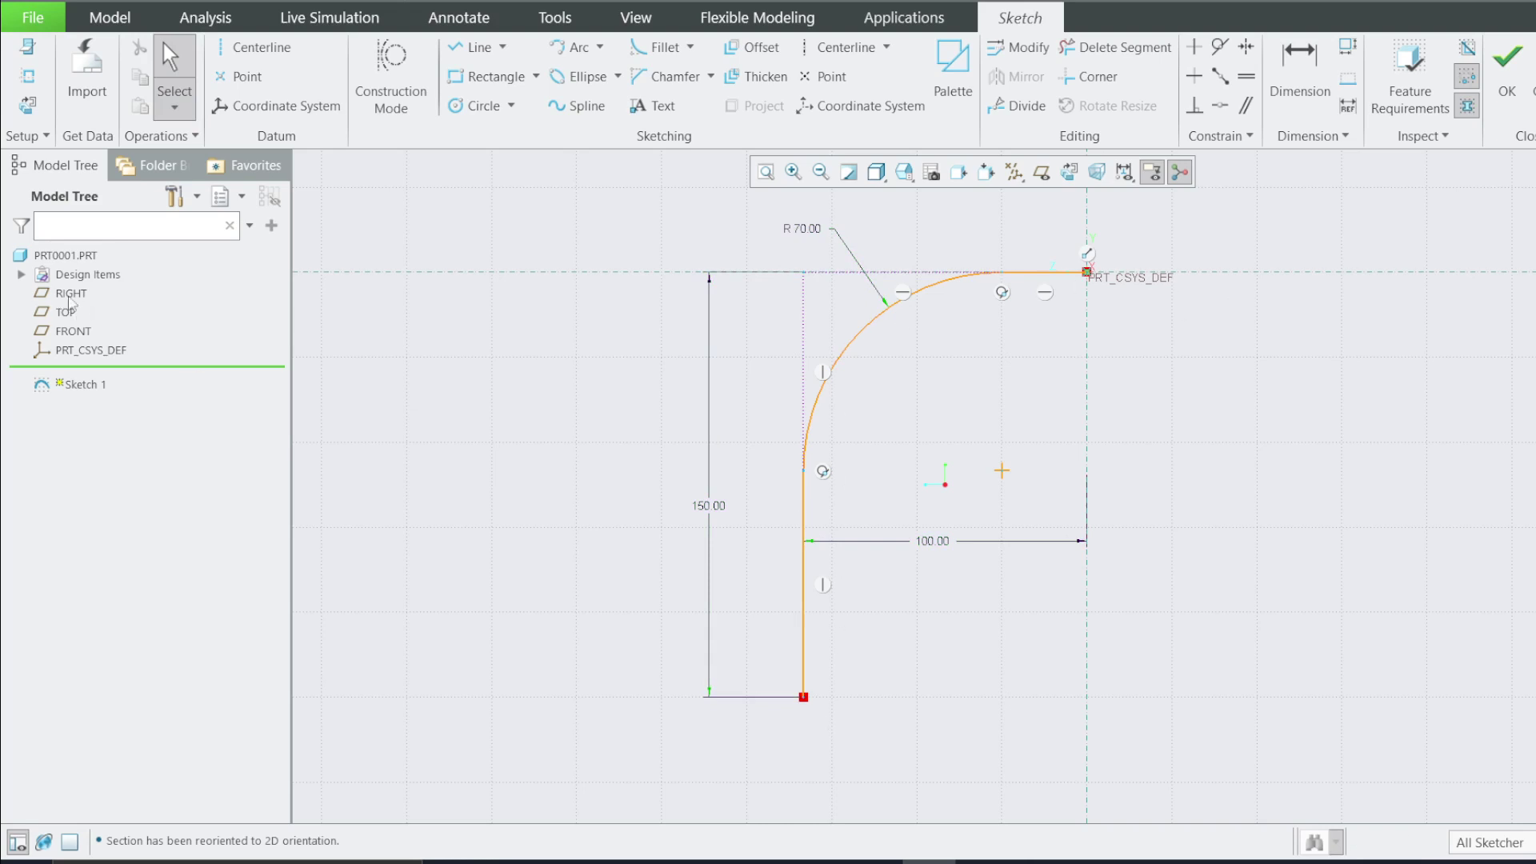
pyautogui.click(1508, 72)
# Step: Rename Sketch 1 to RIGHT_PLANE_SKETCH_ONE and roll the part forward to include Sketch 2
pyautogui.rightClick(72, 372)
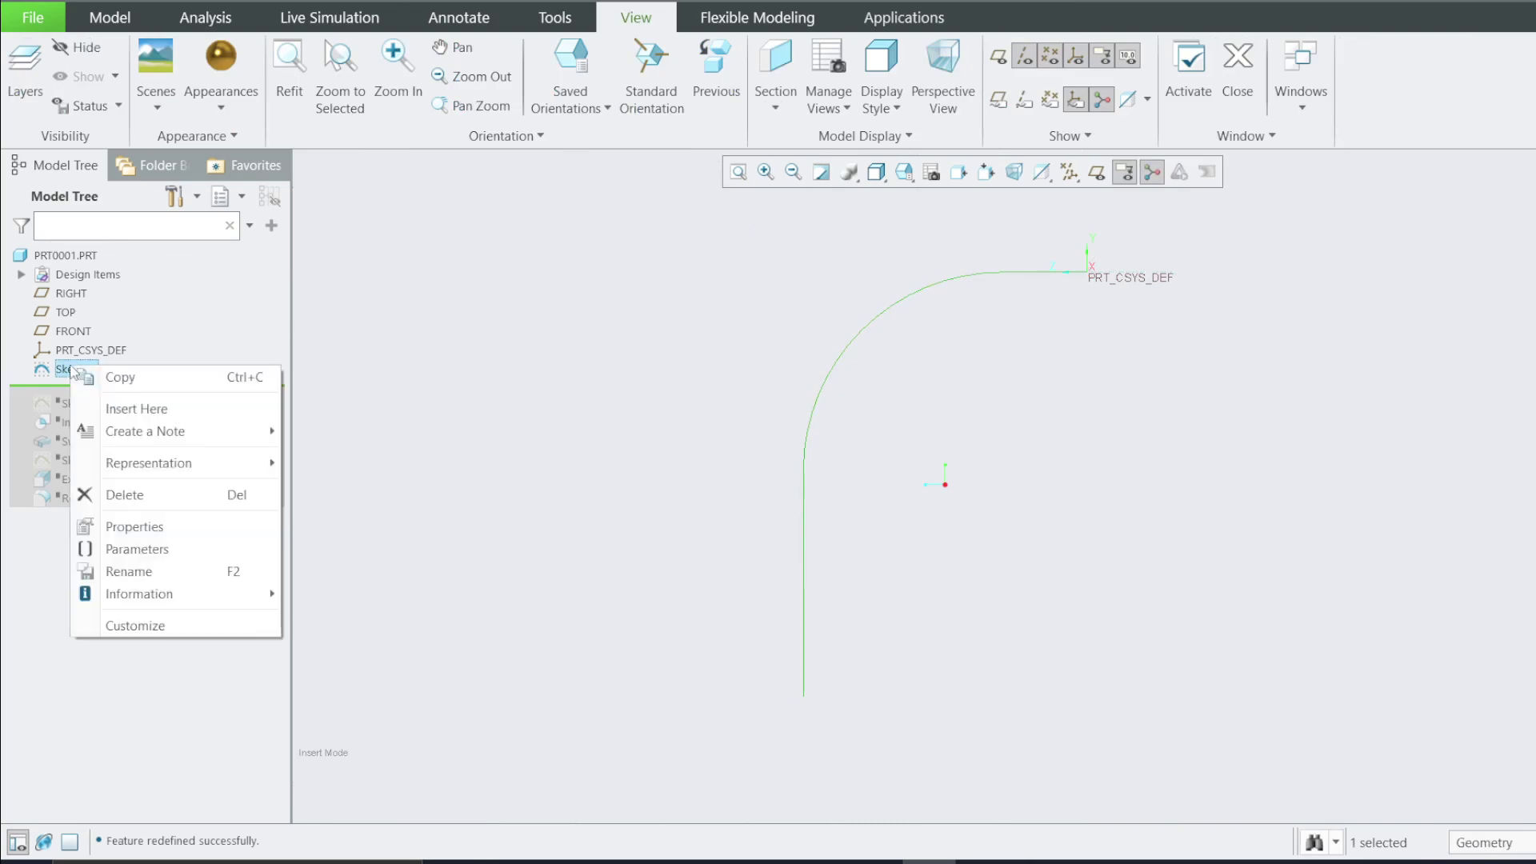
pyautogui.click(147, 573)
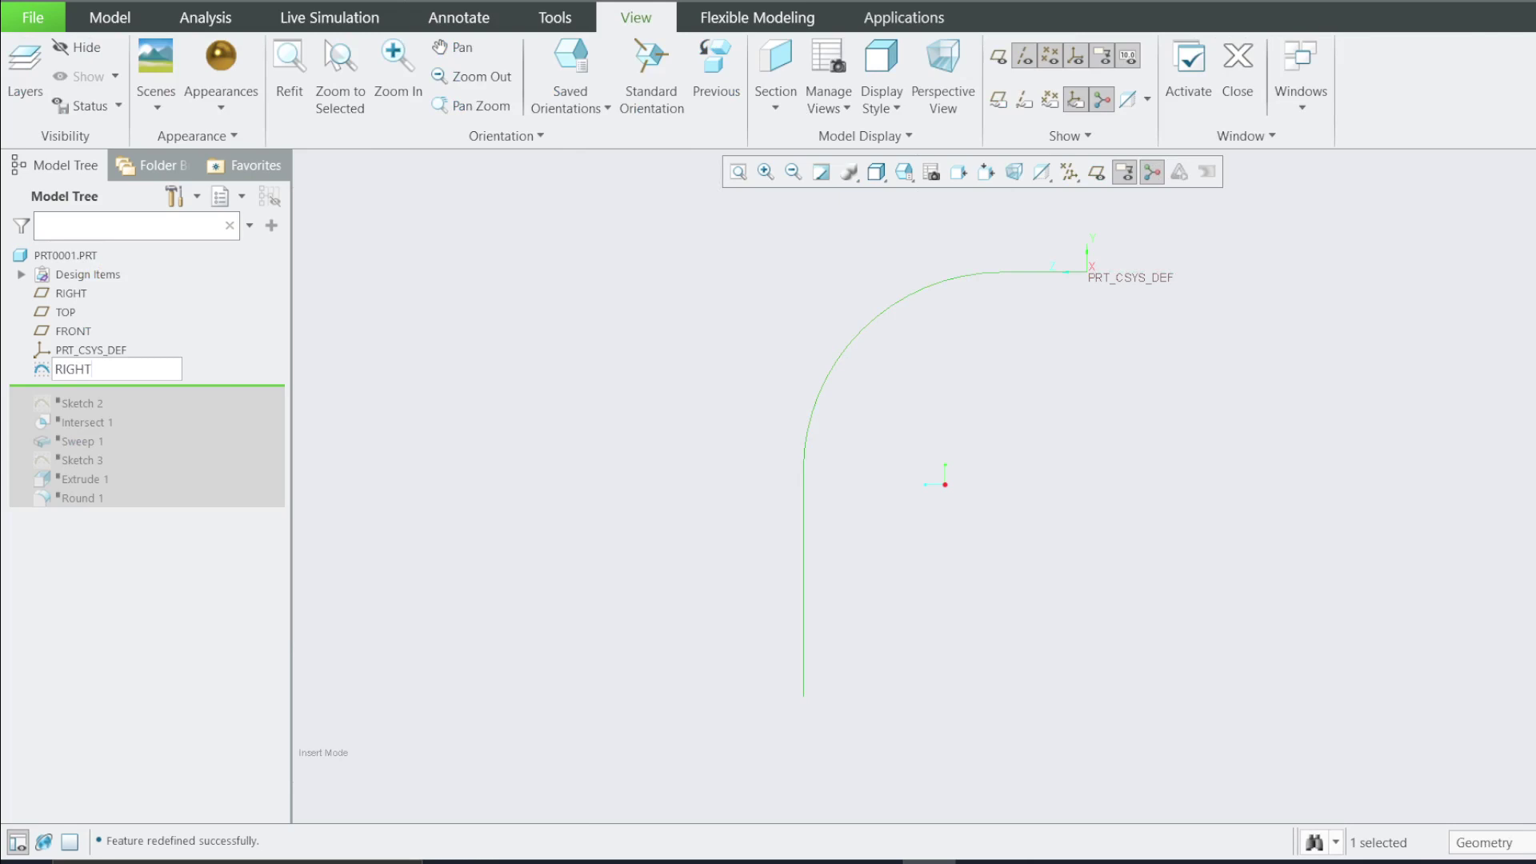
pyautogui.press('super+space')
pyautogui.write('TCXH')
pyautogui.write('ONE')
pyautogui.press('Return')
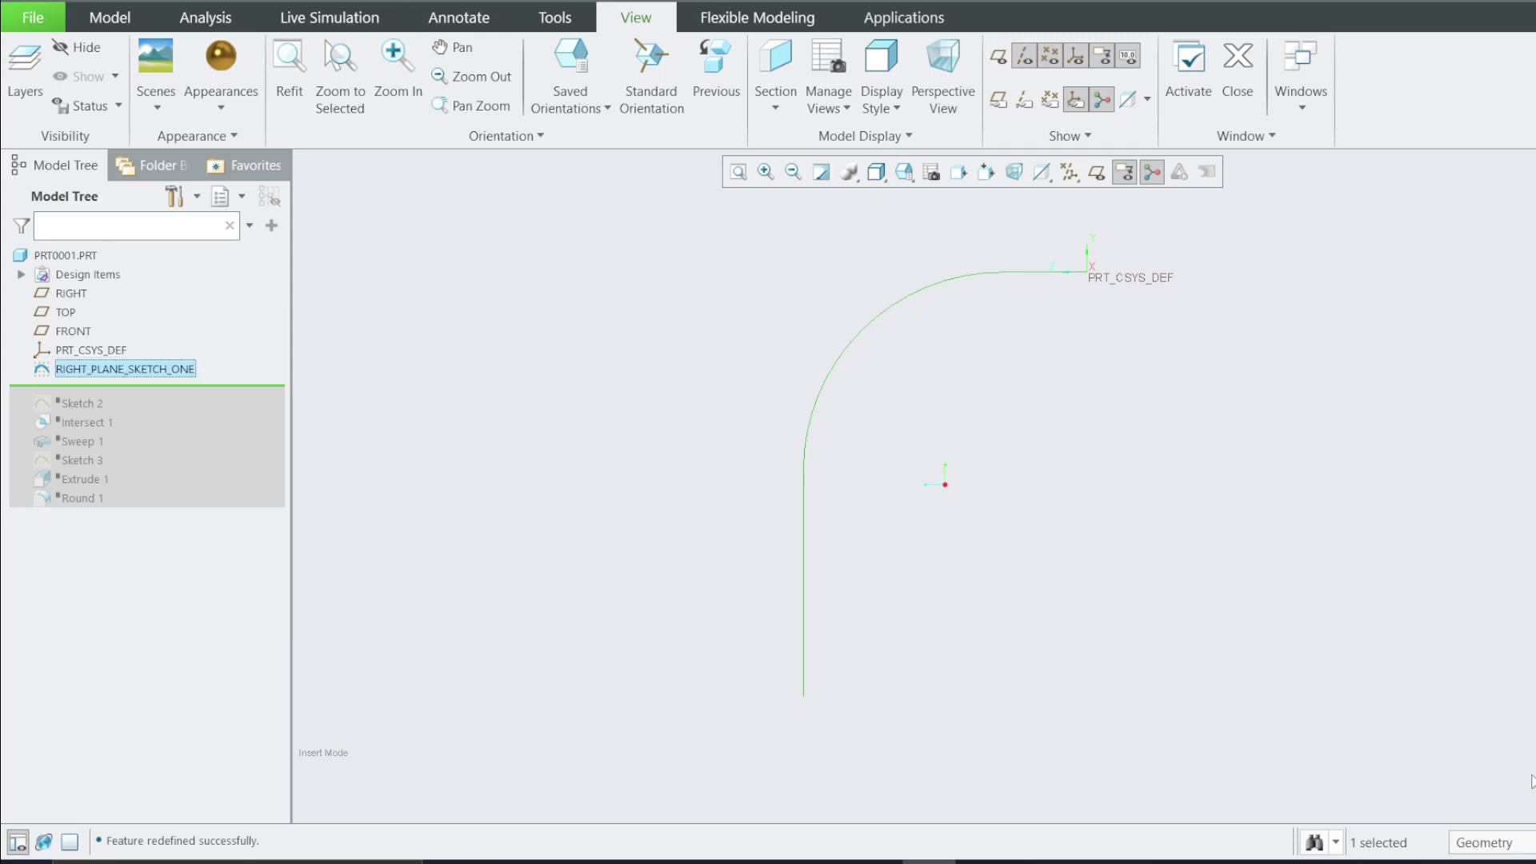
pyautogui.click(228, 392)
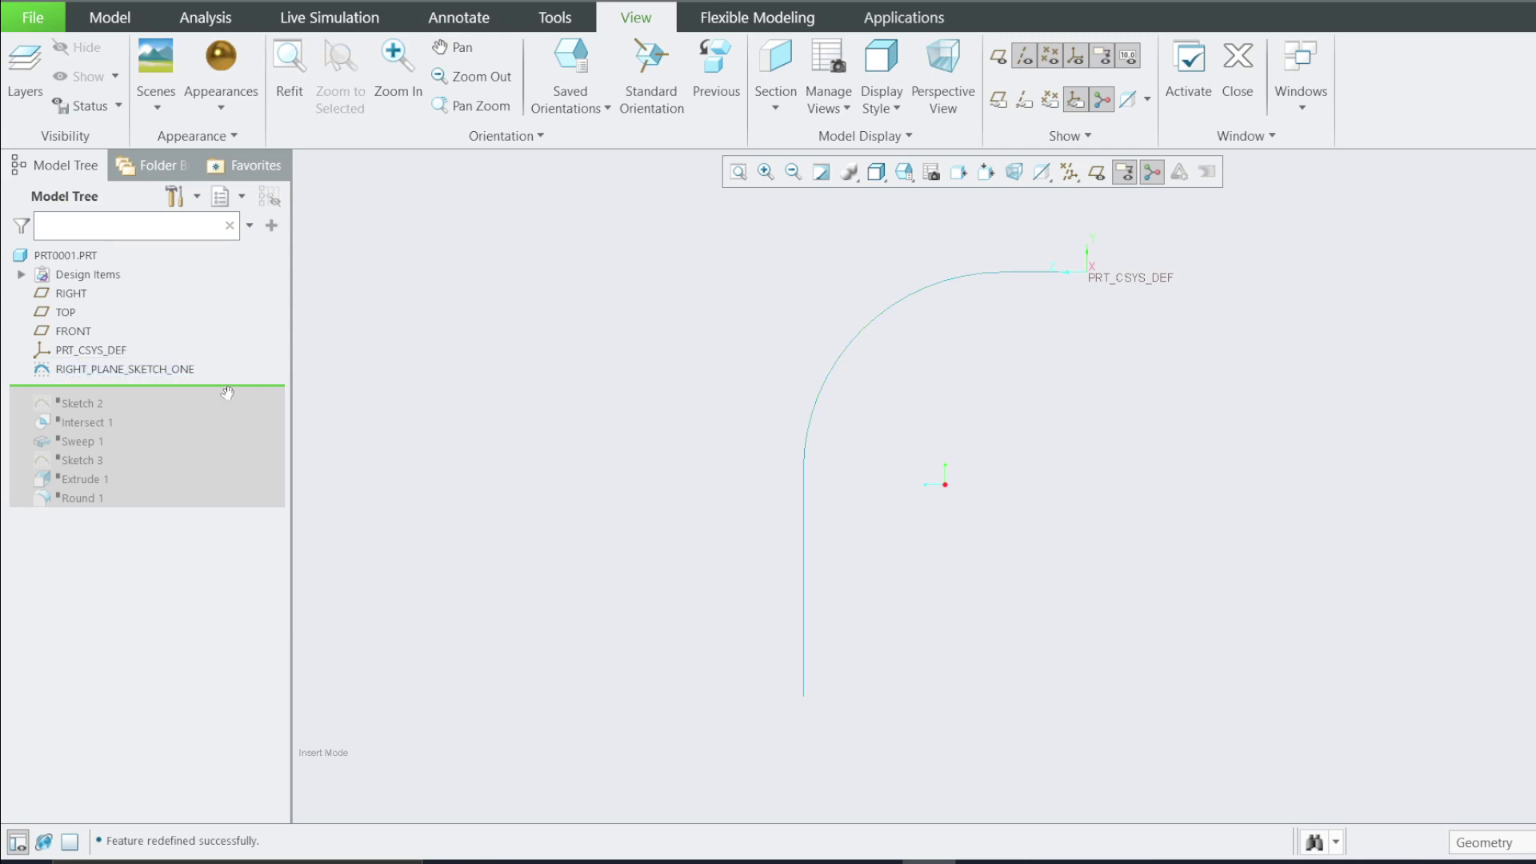
pyautogui.moveTo(224, 388); pyautogui.dragTo(228, 412)
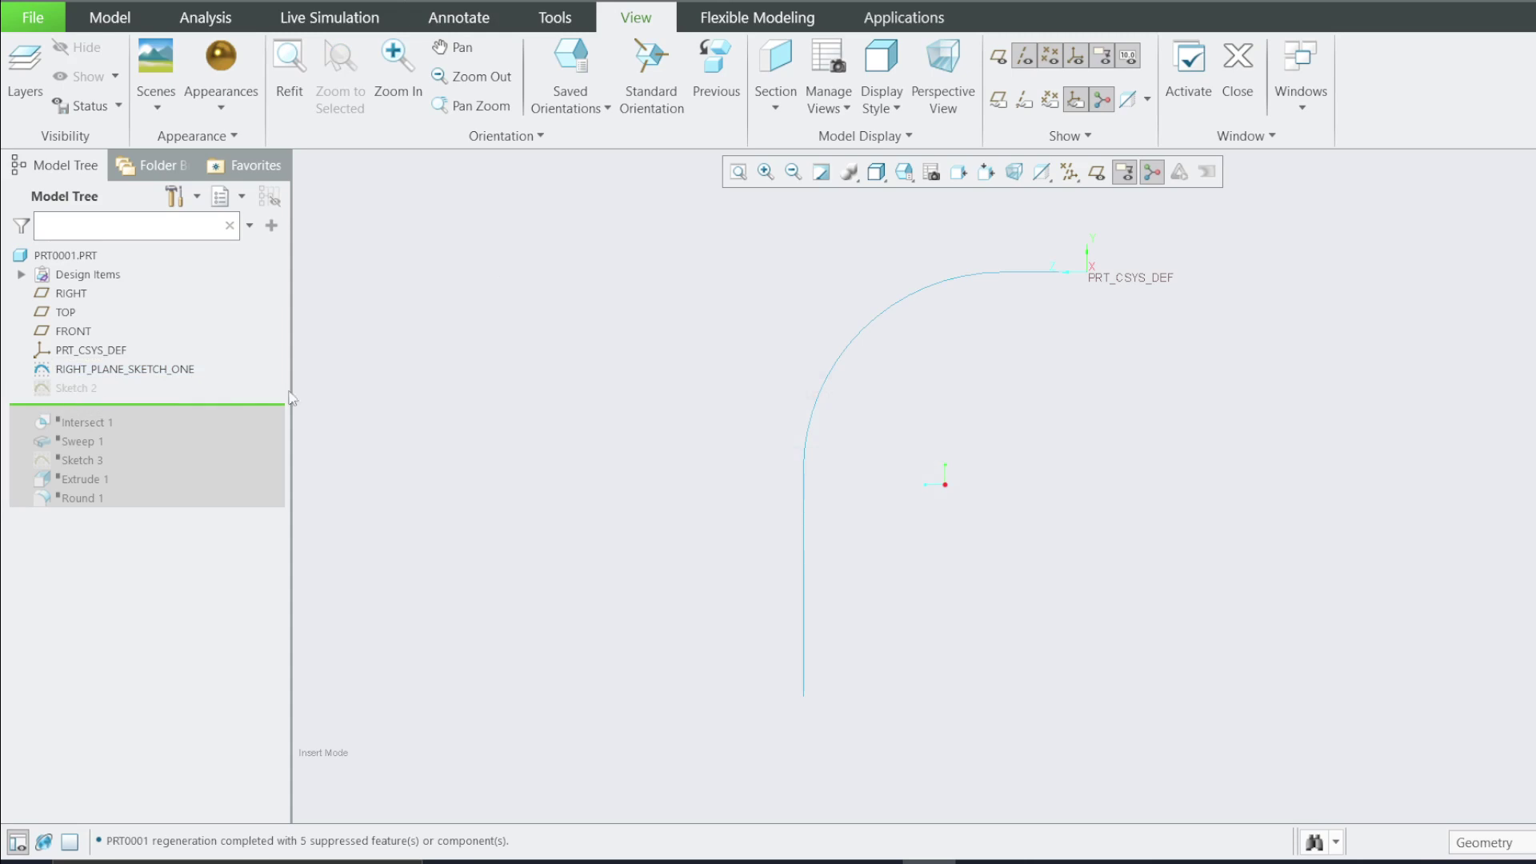
# Step: Open Sketch 2 for editing and view its R 50.00 S-curve flat in Sketch View
pyautogui.rightClick(80, 388)
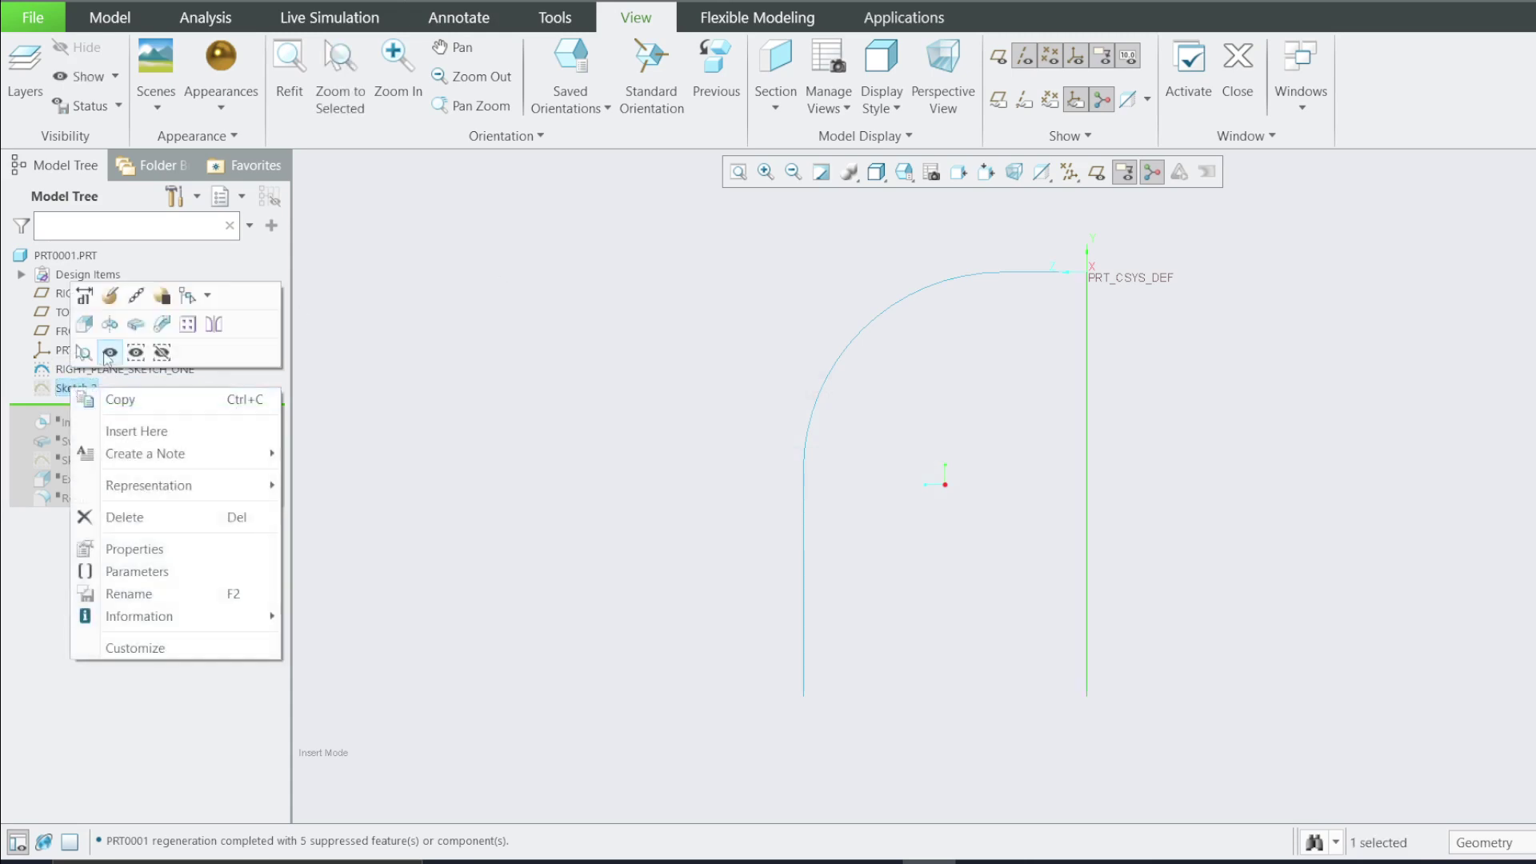
pyautogui.click(109, 353)
pyautogui.rightClick(74, 392)
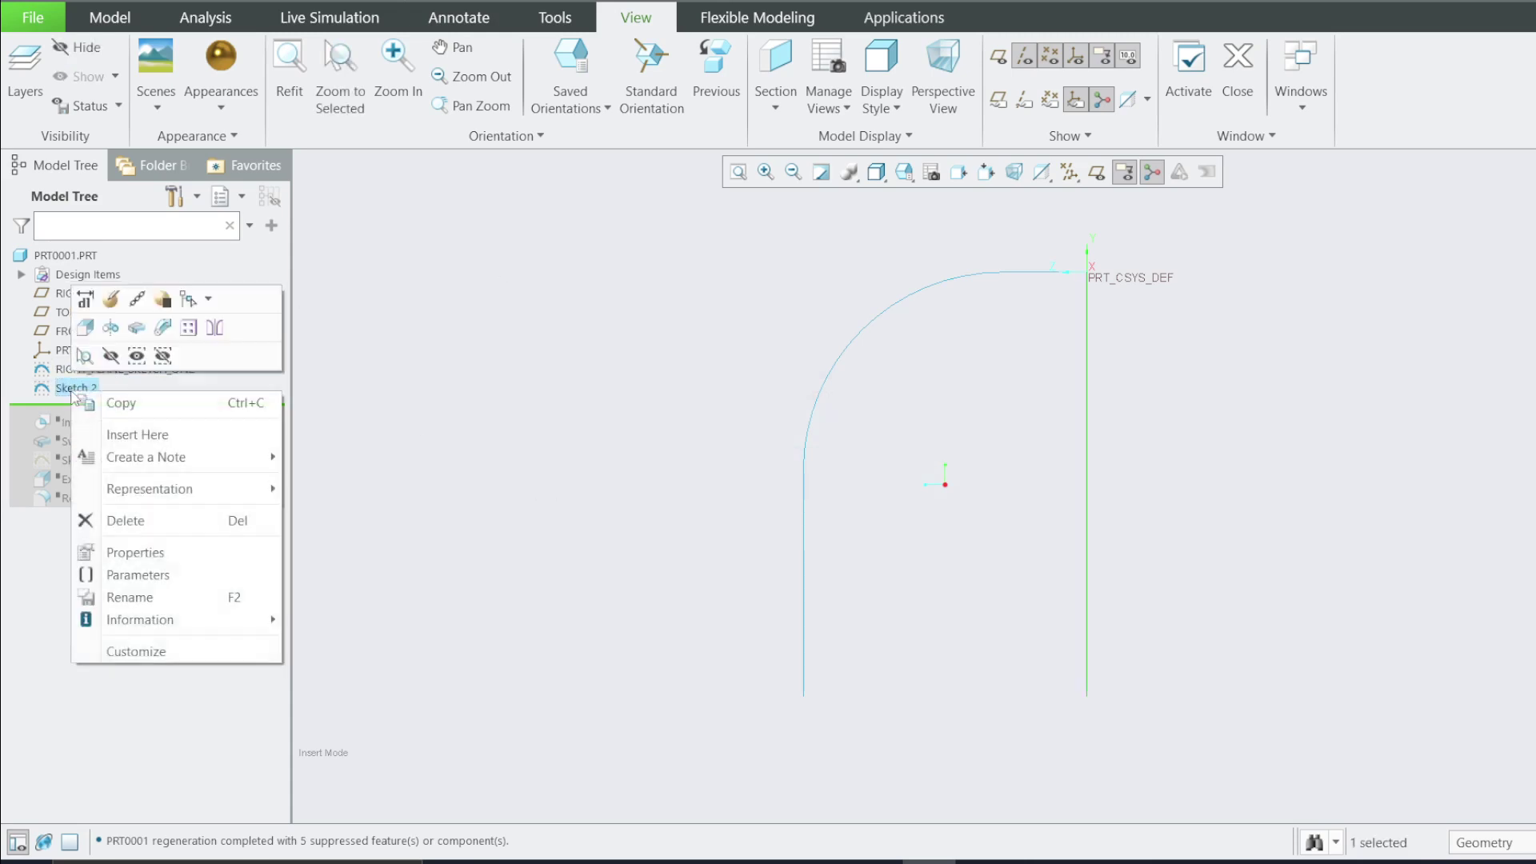
pyautogui.click(127, 300)
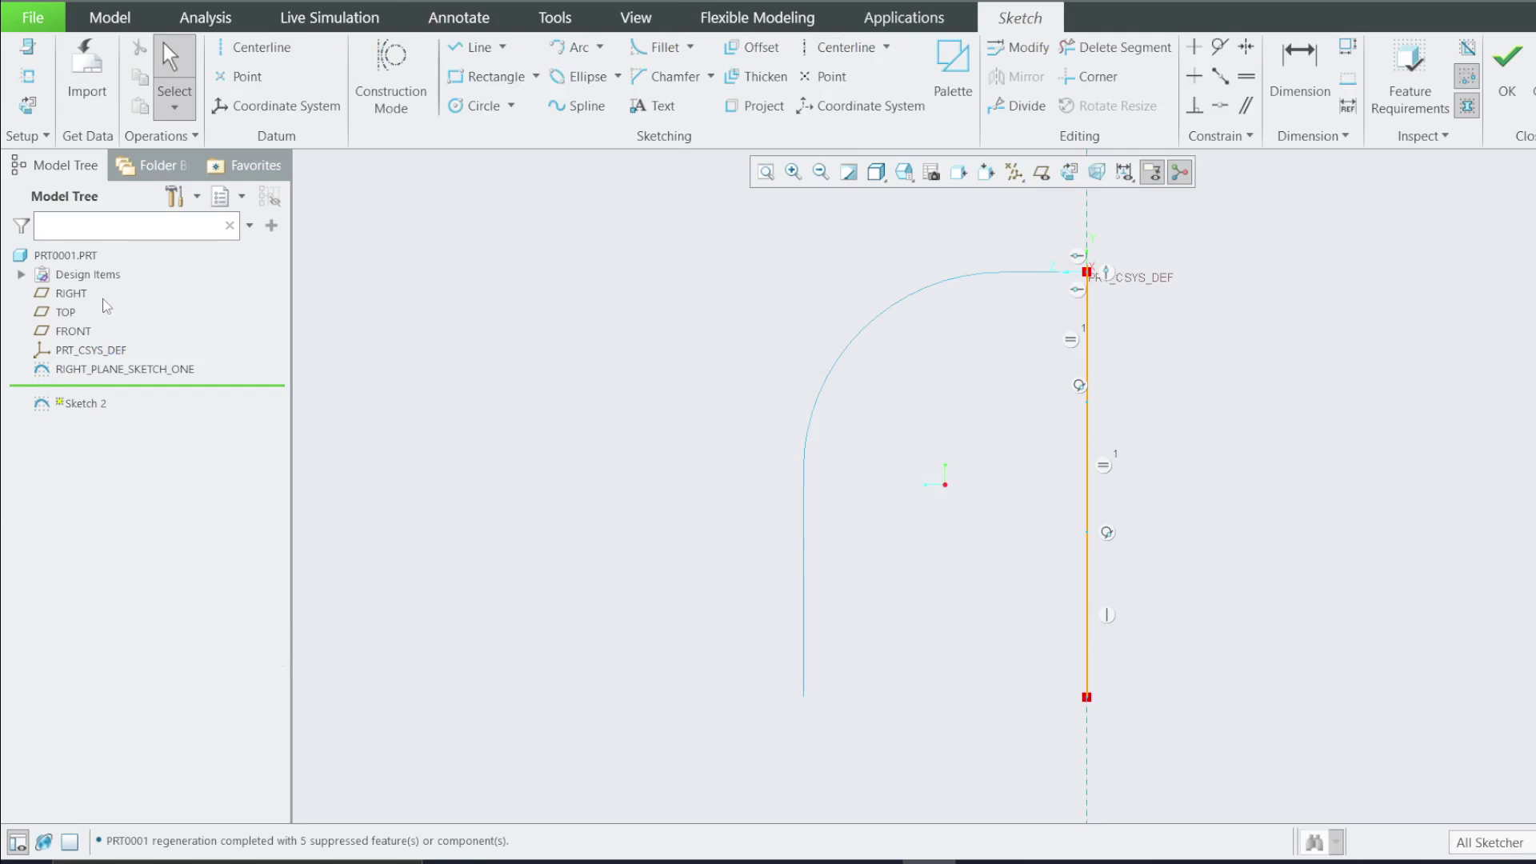
pyautogui.click(1069, 172)
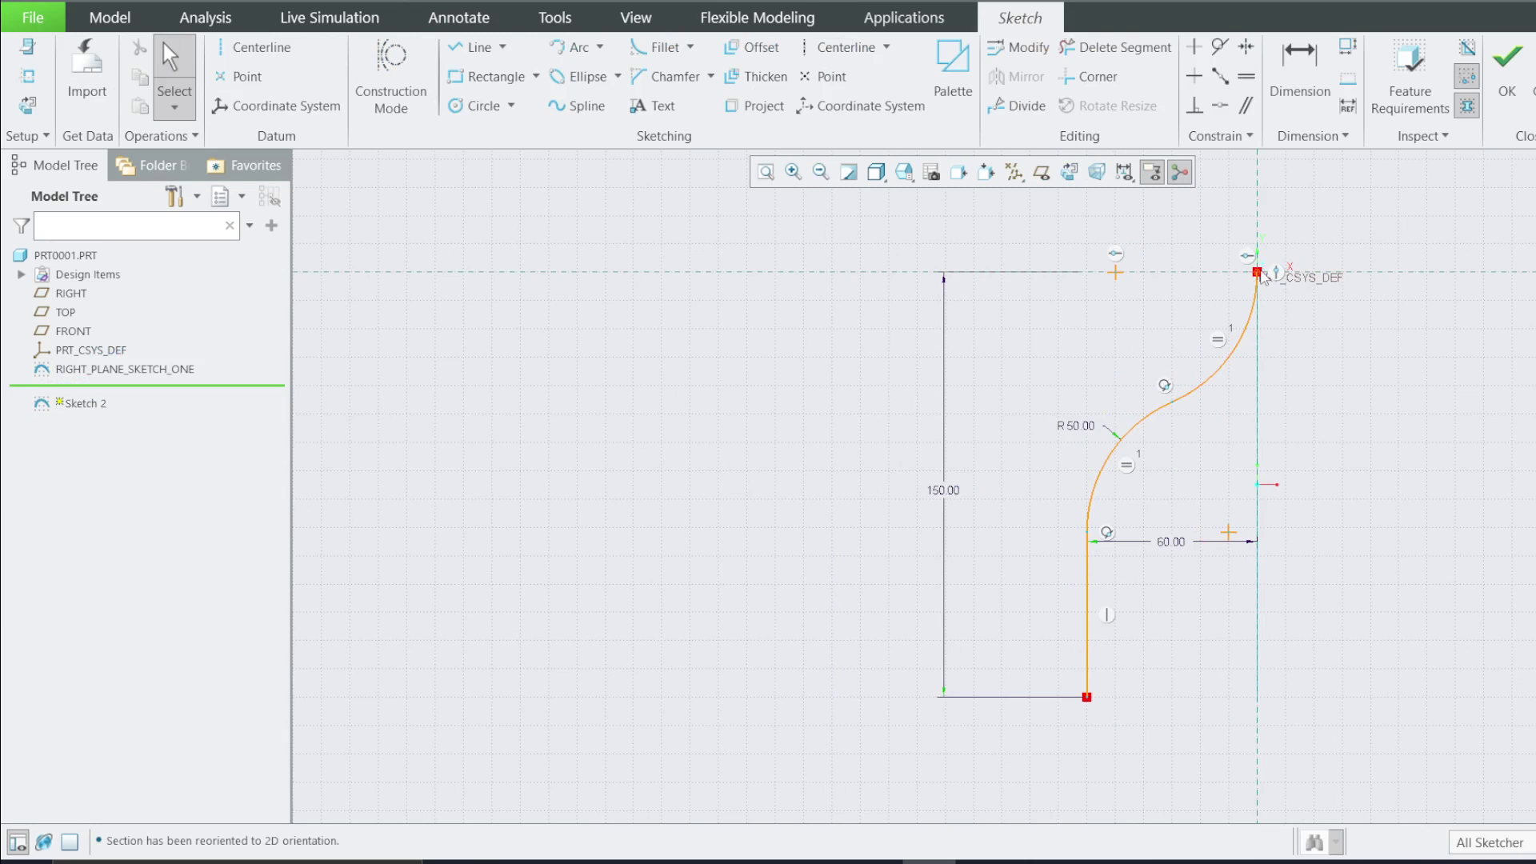
pyautogui.moveTo(1261, 273)
pyautogui.mouseDown(button='middle')
pyautogui.moveTo(1160, 511)
pyautogui.moveTo(1256, 328)
pyautogui.mouseUp(button='middle')
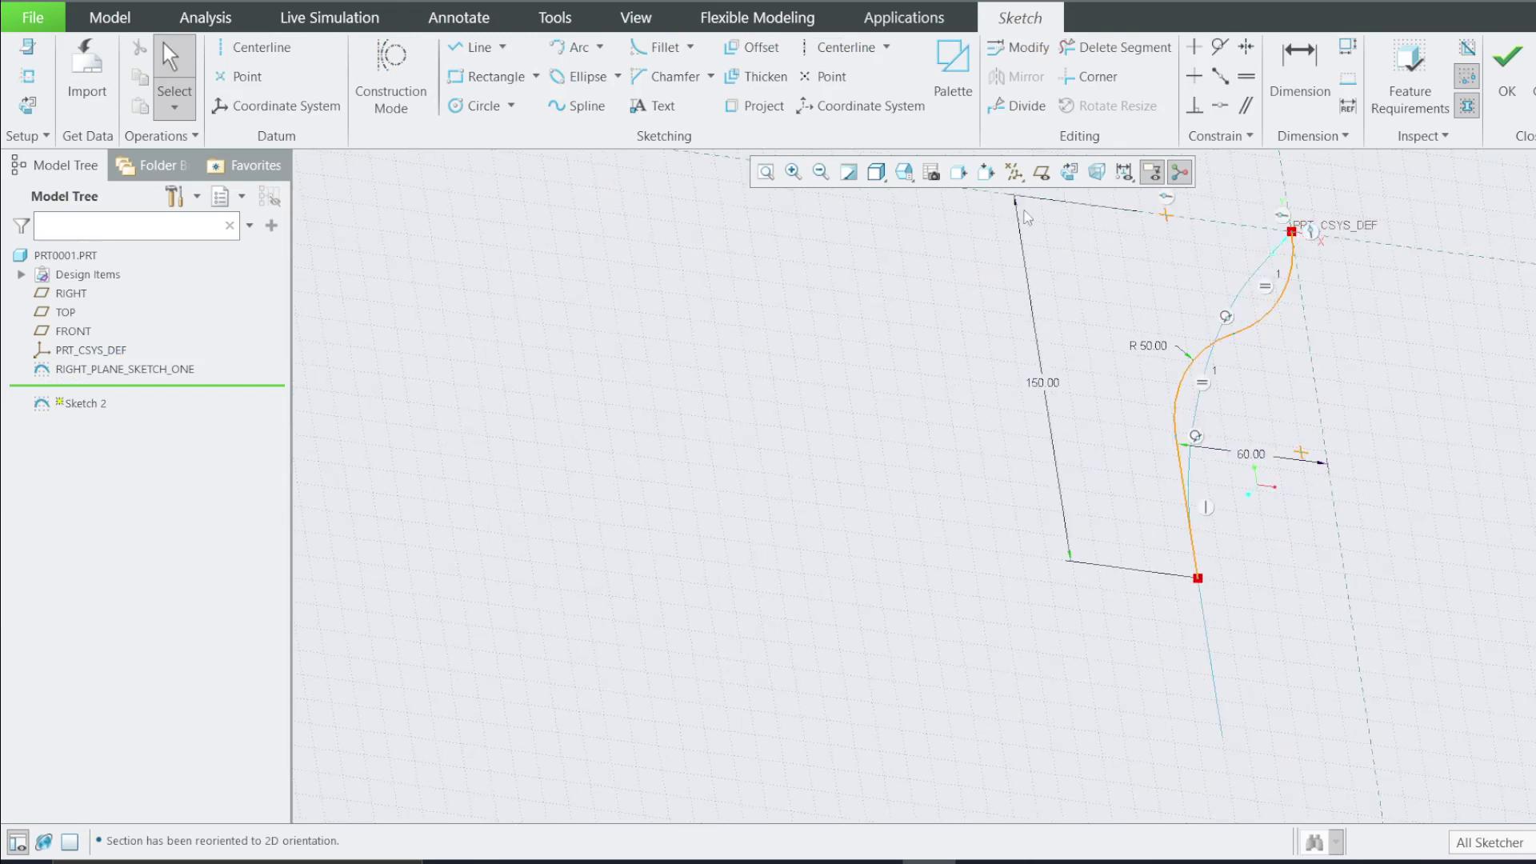
pyautogui.click(905, 172)
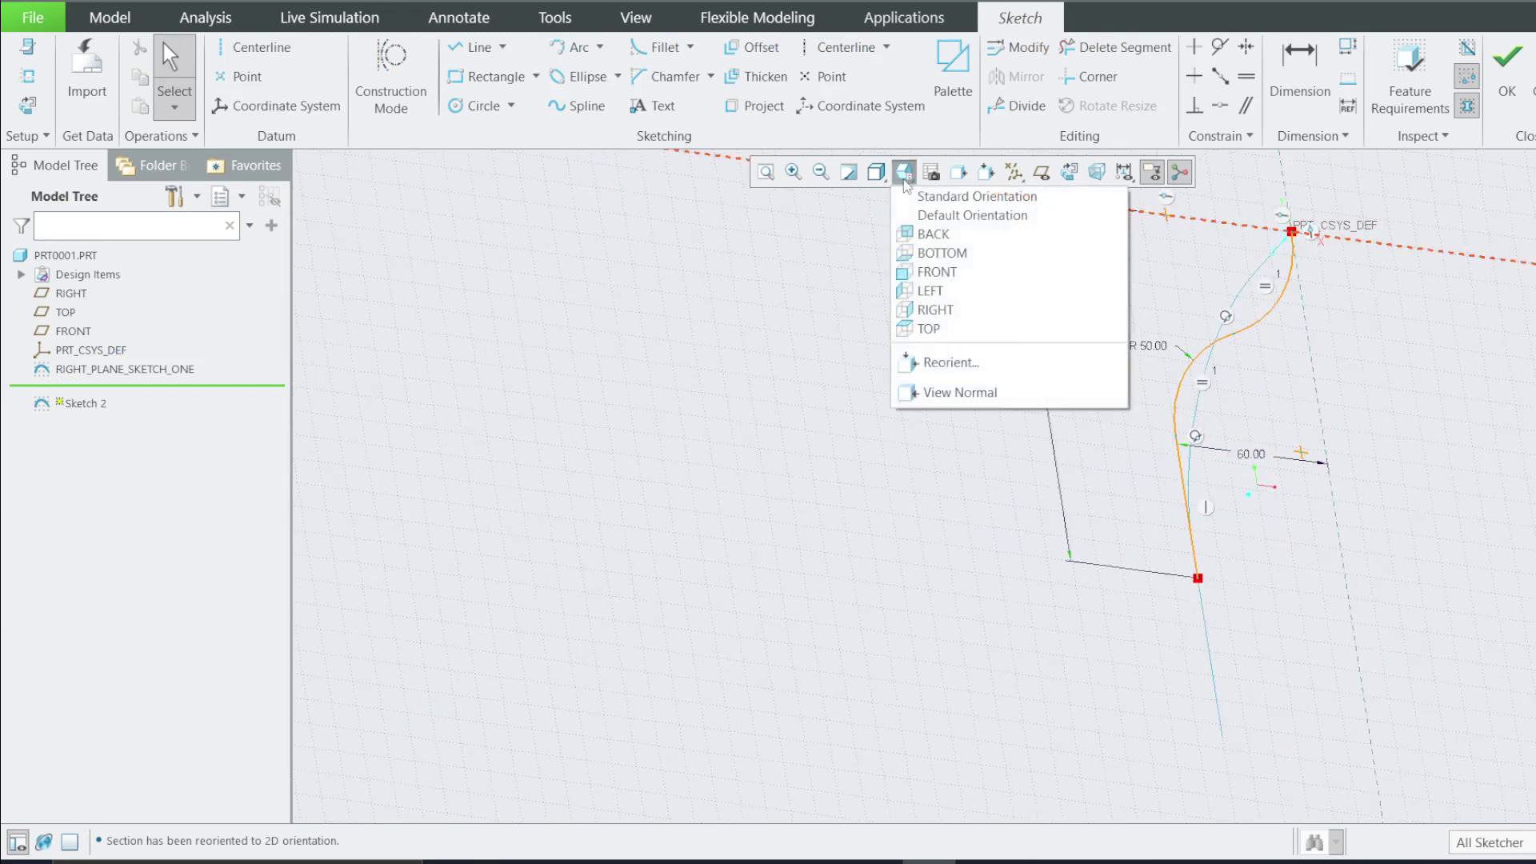
pyautogui.click(1071, 173)
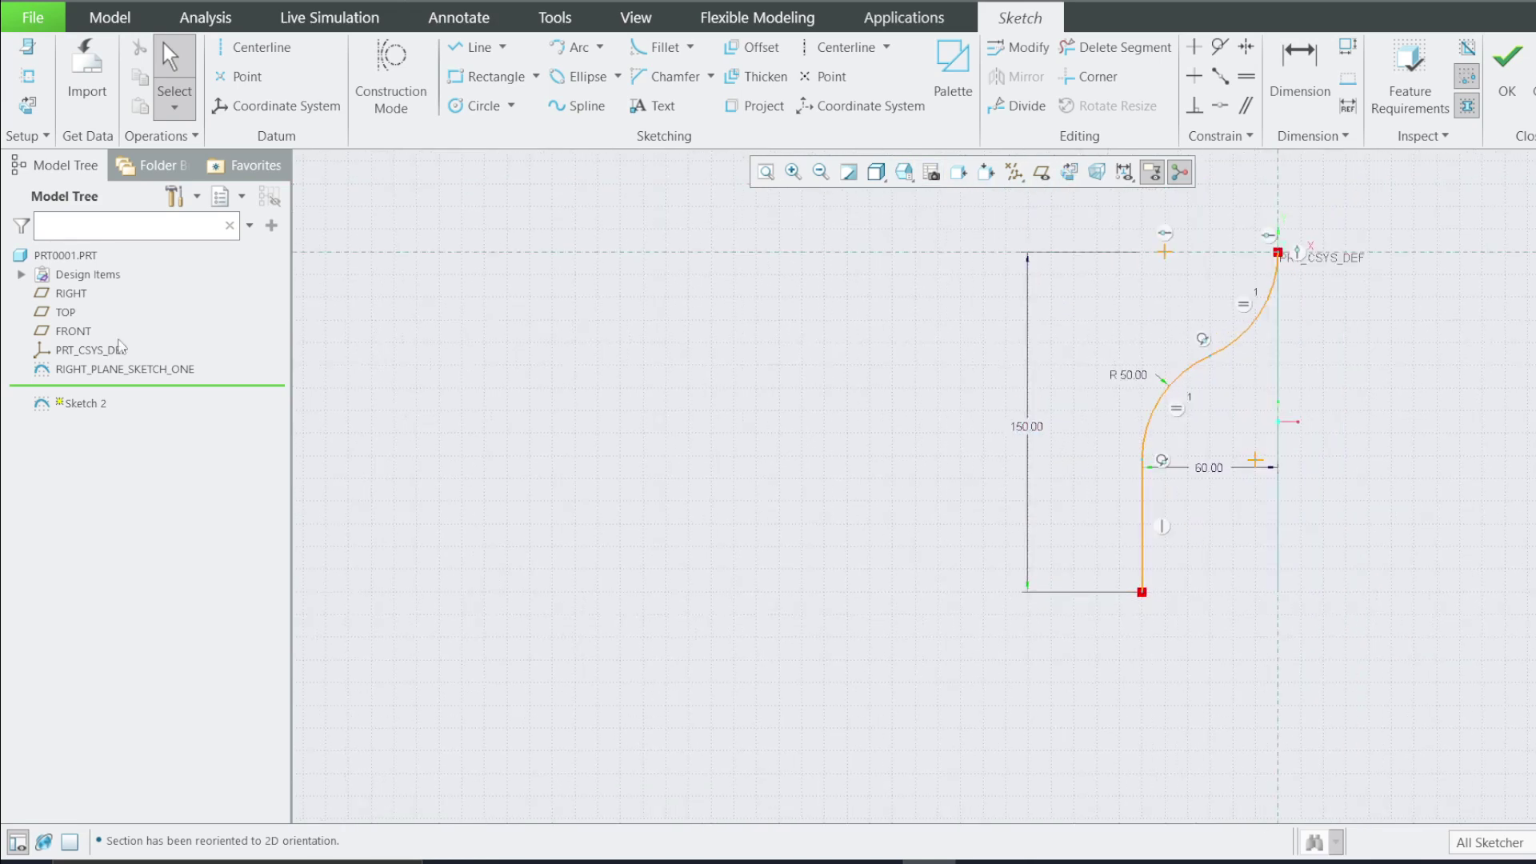
# Step: Accept Sketch 2, rename it FRONT_PLANE_SKETCH_TWO, and orbit to see both sketches
pyautogui.click(1507, 72)
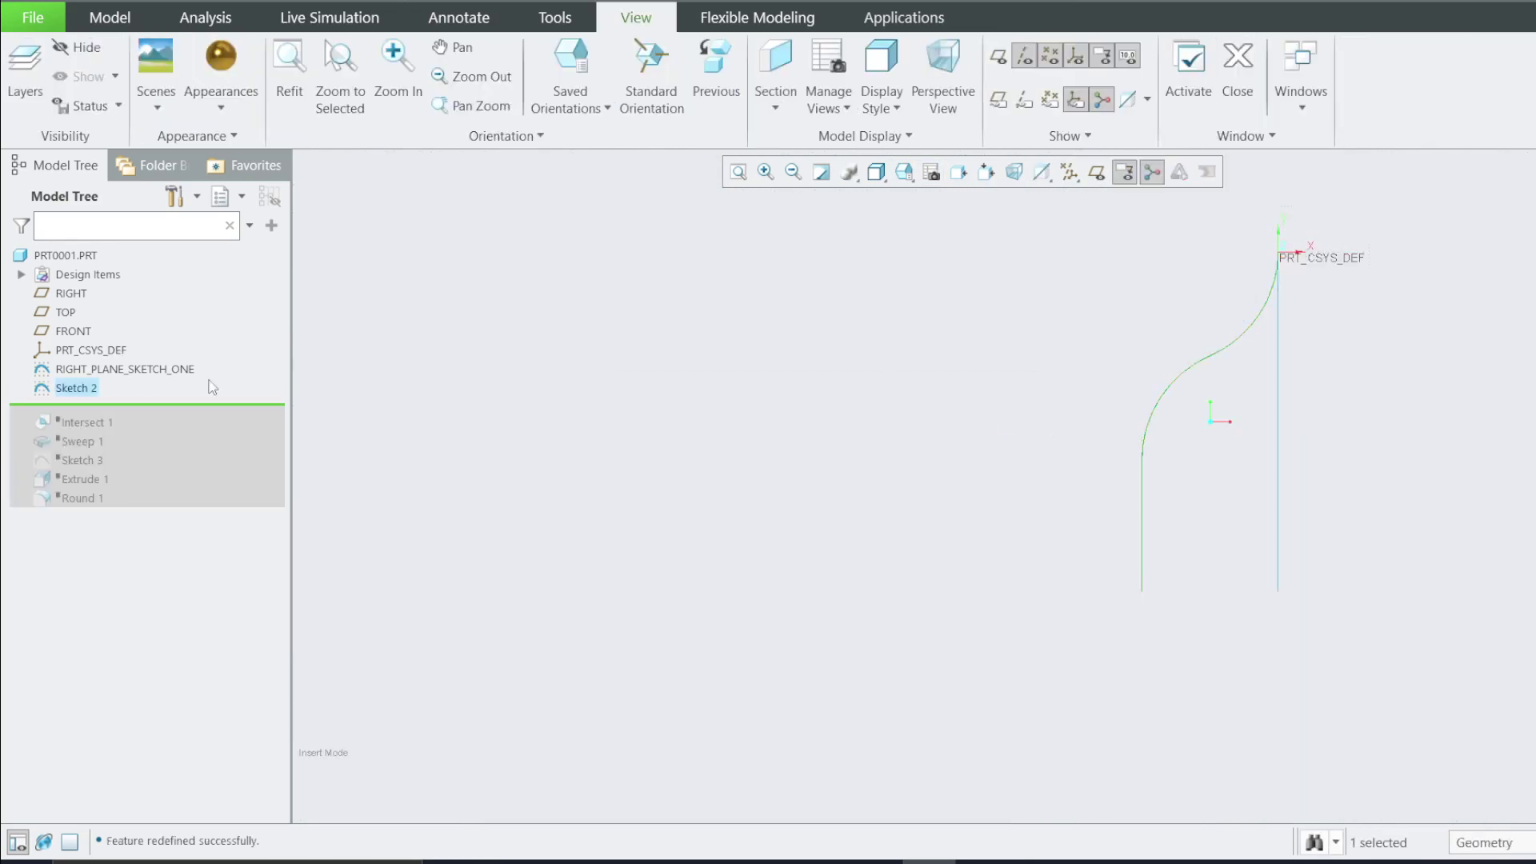
pyautogui.rightClick(91, 389)
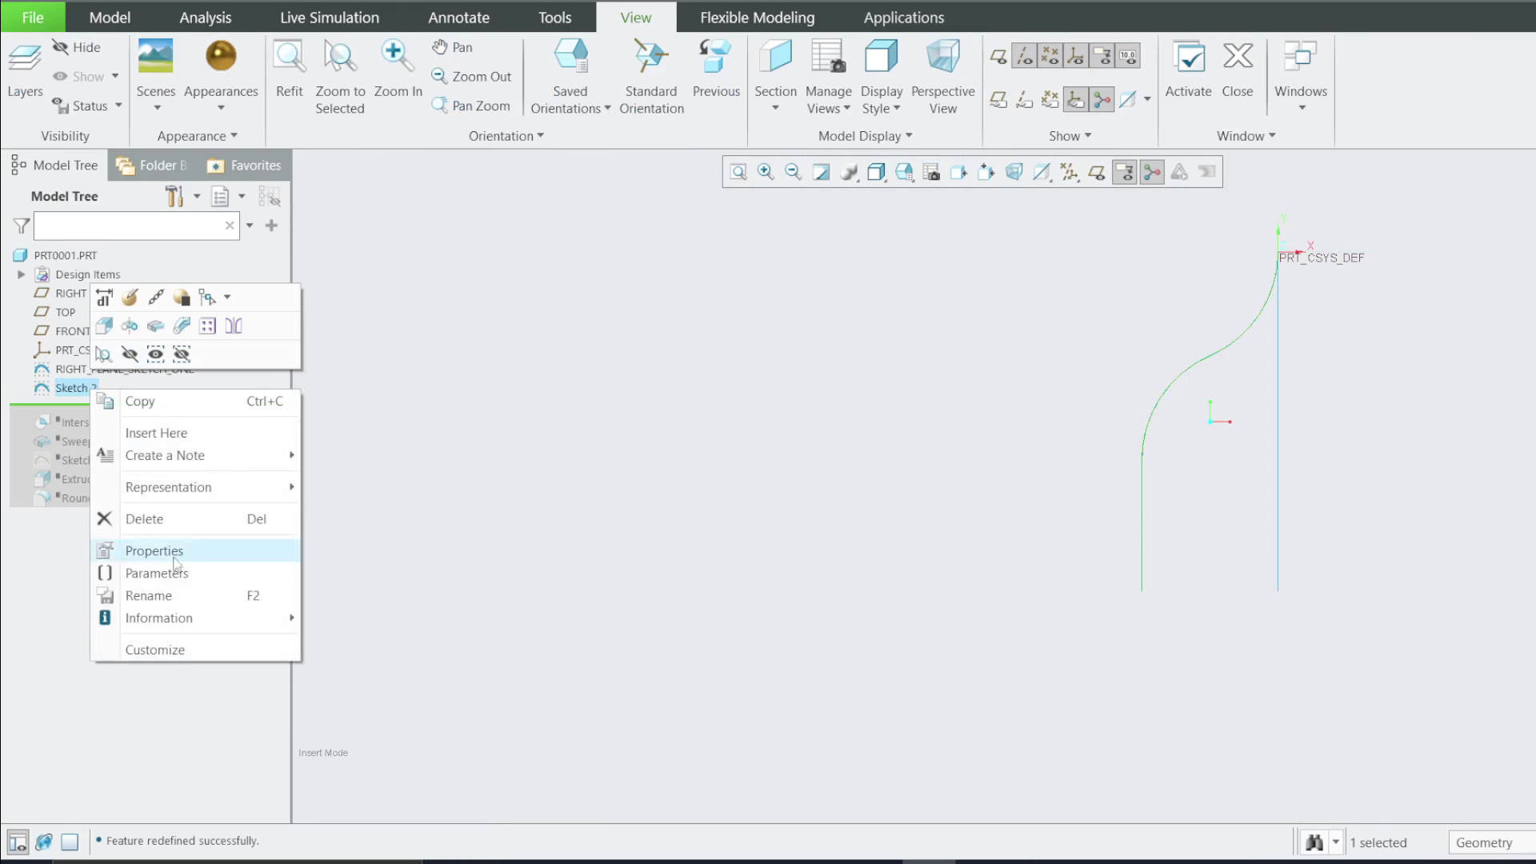
pyautogui.click(161, 600)
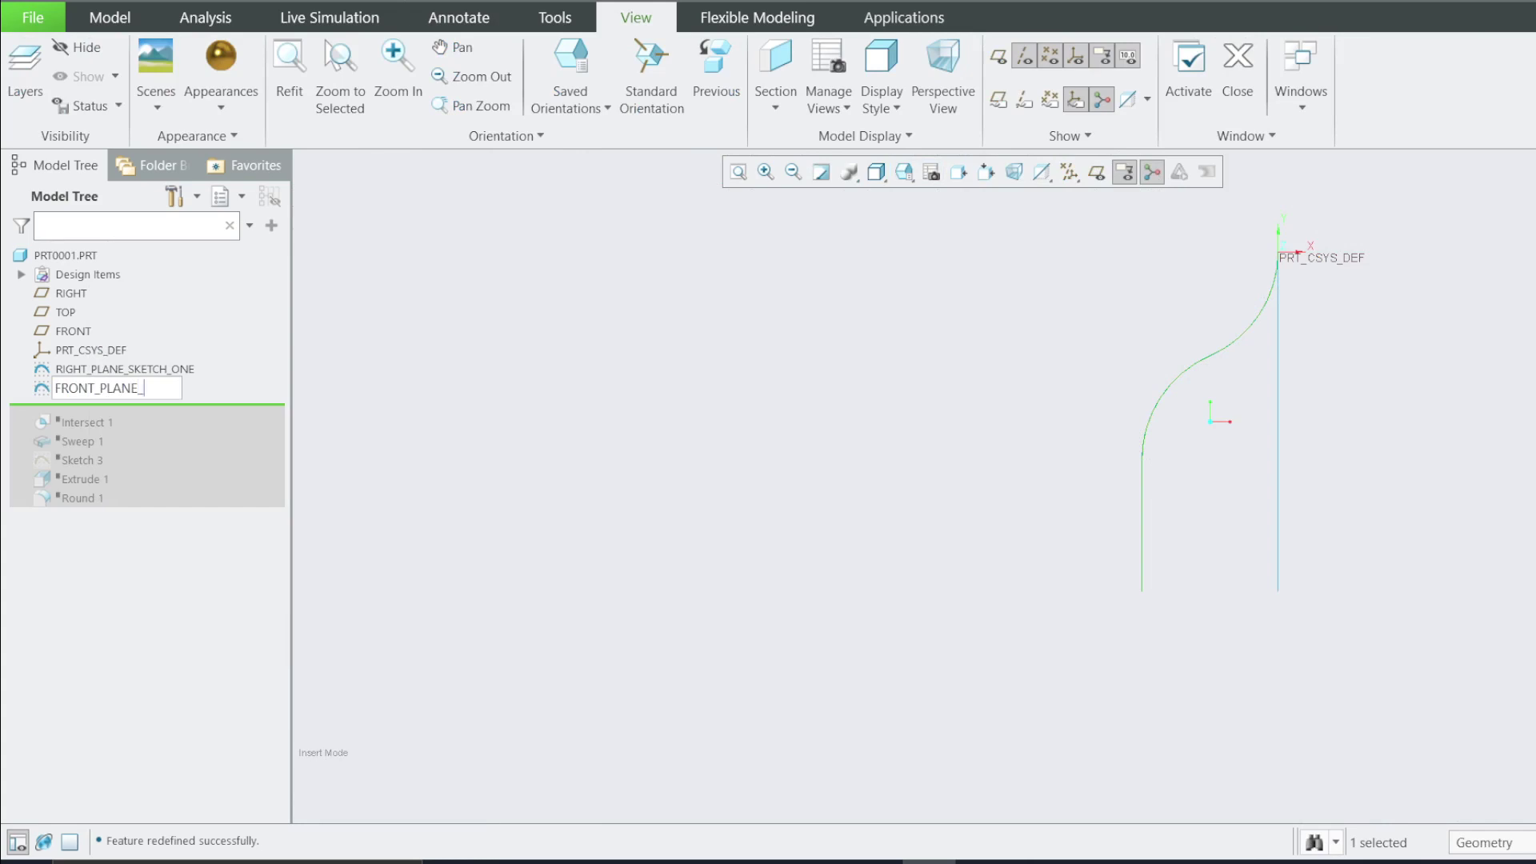
pyautogui.write('FRONT_PLANE_SKETCH_TWO')
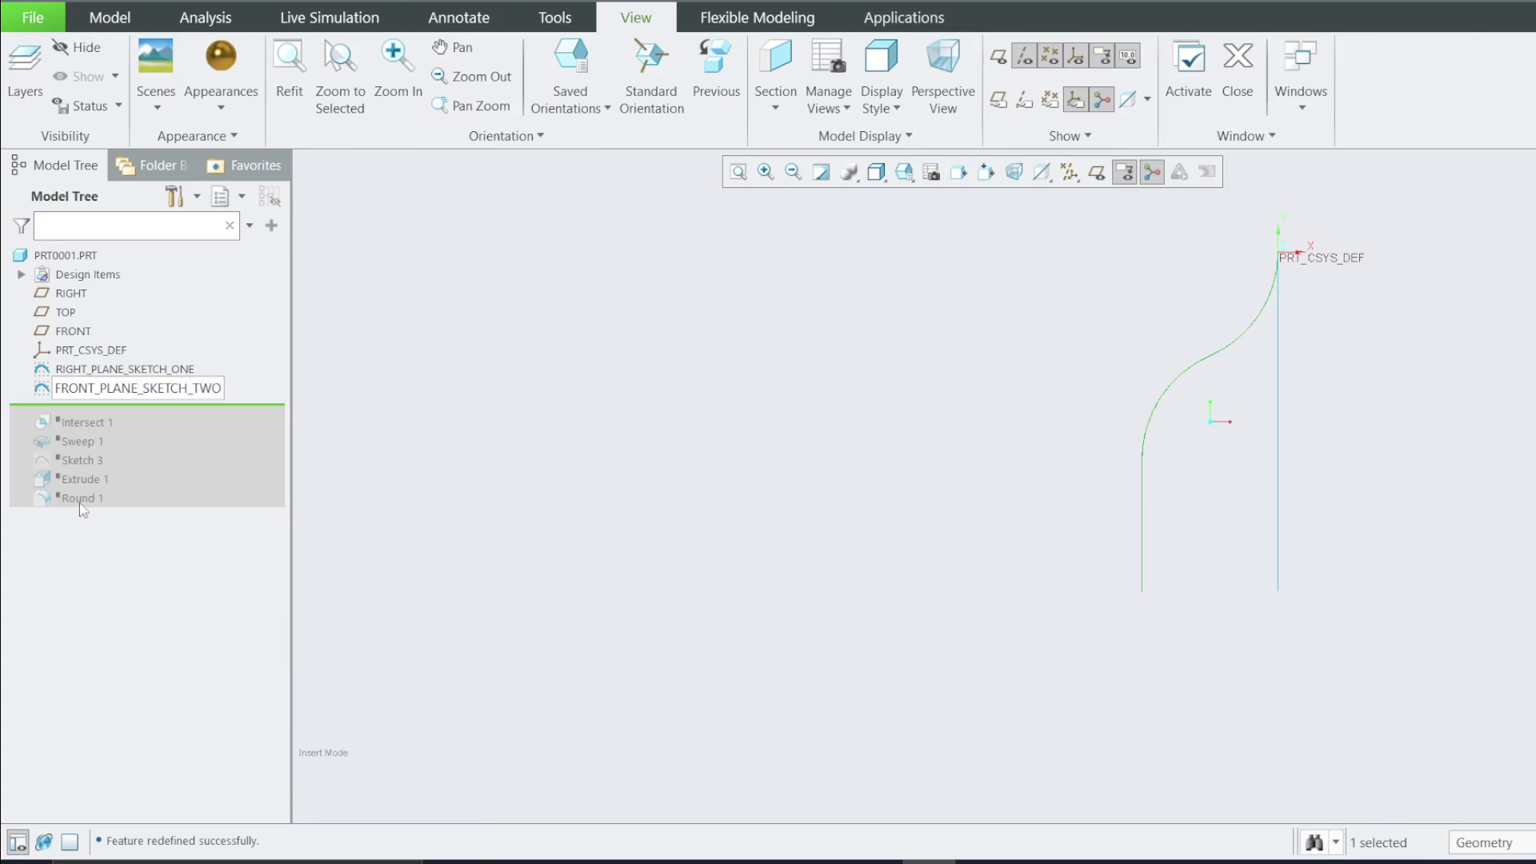
pyautogui.press('Return')
pyautogui.click(628, 460)
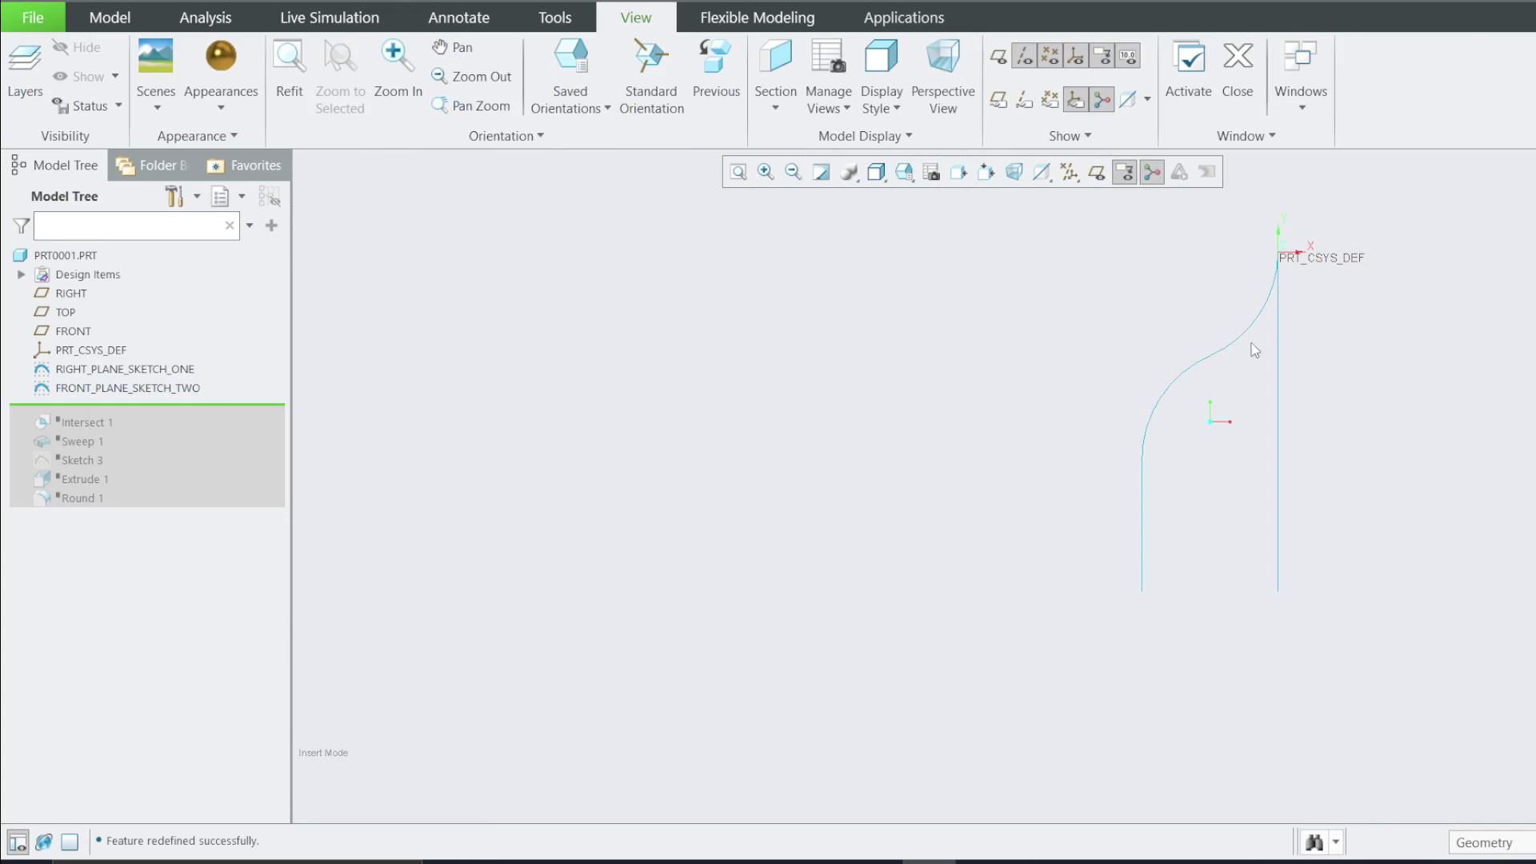
pyautogui.moveTo(1074, 538); pyautogui.dragTo(1154, 532, button='middle')
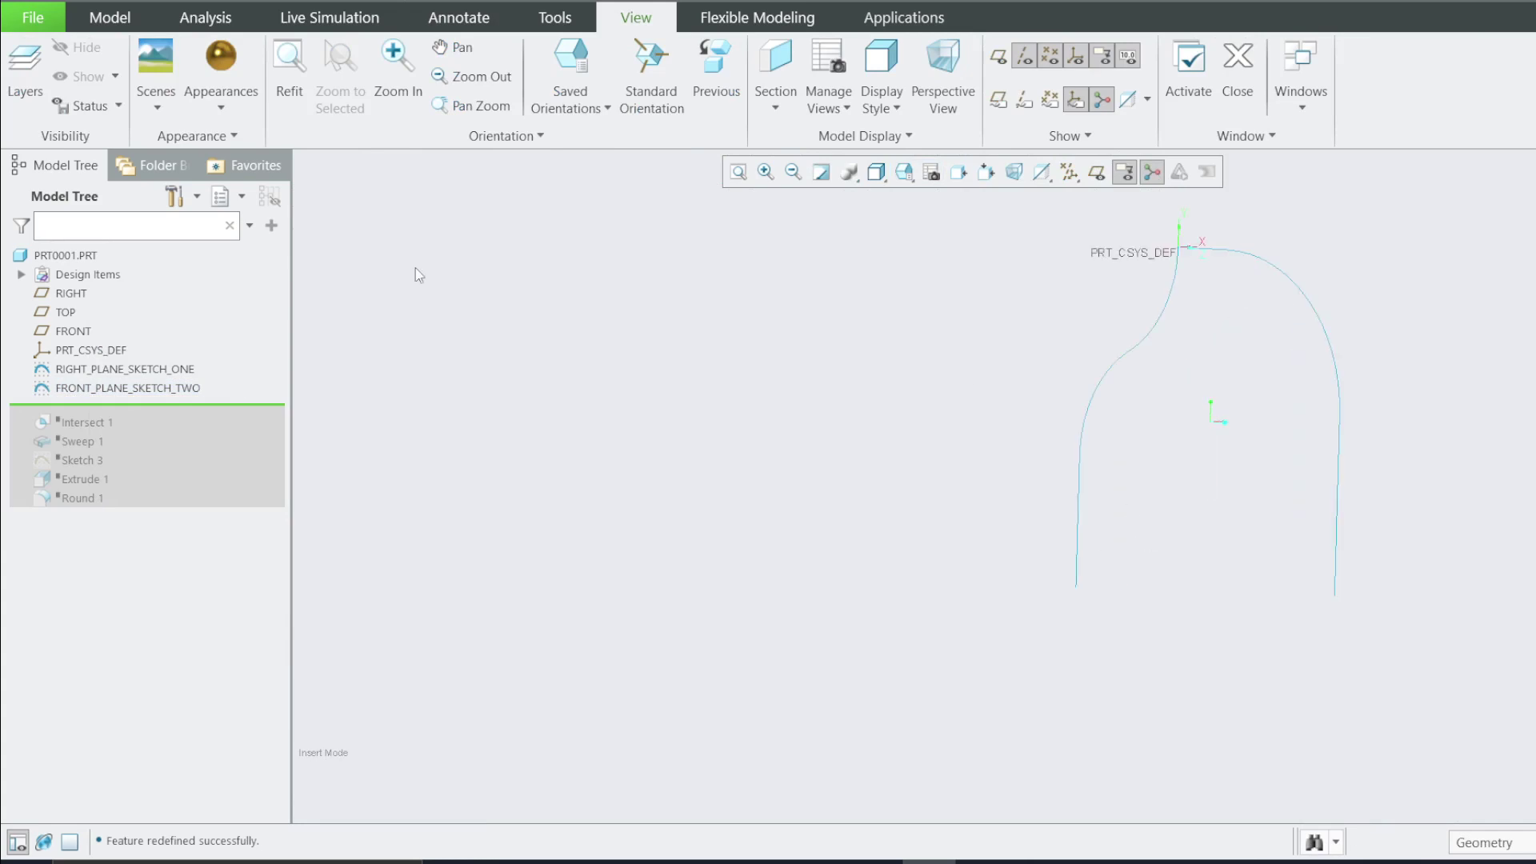
# Step: Intersect RIGHT_PLANE_SKETCH_ONE and FRONT_PLANE_SKETCH_TWO into Intersect 2, then show RIGHT_PLANE_SKETCH_ONE
pyautogui.click(165, 372)
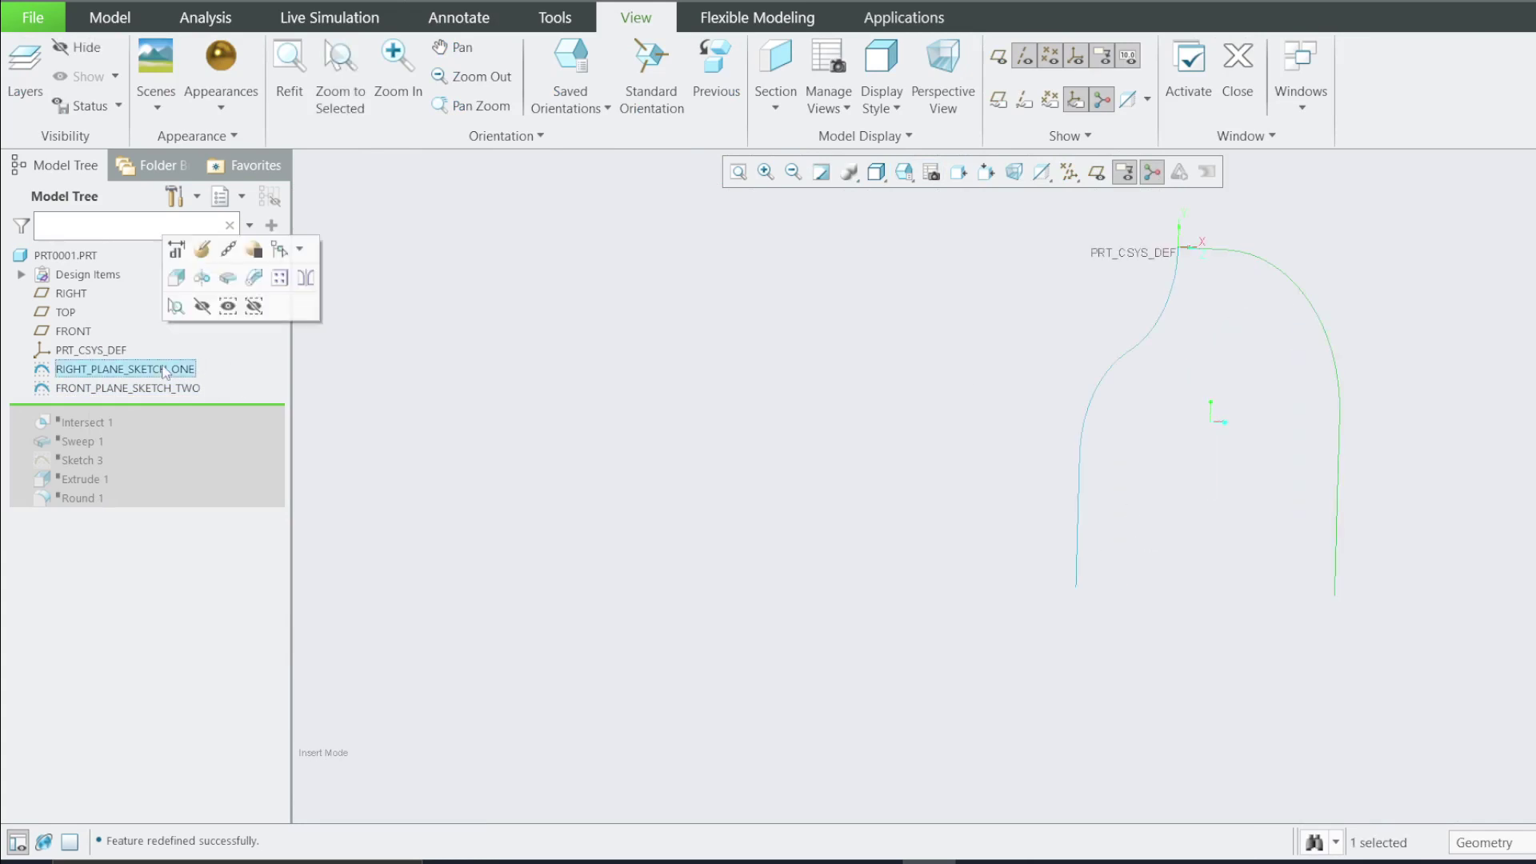
pyautogui.keyDown('ctrl'); pyautogui.click(162, 389); pyautogui.keyUp('ctrl')
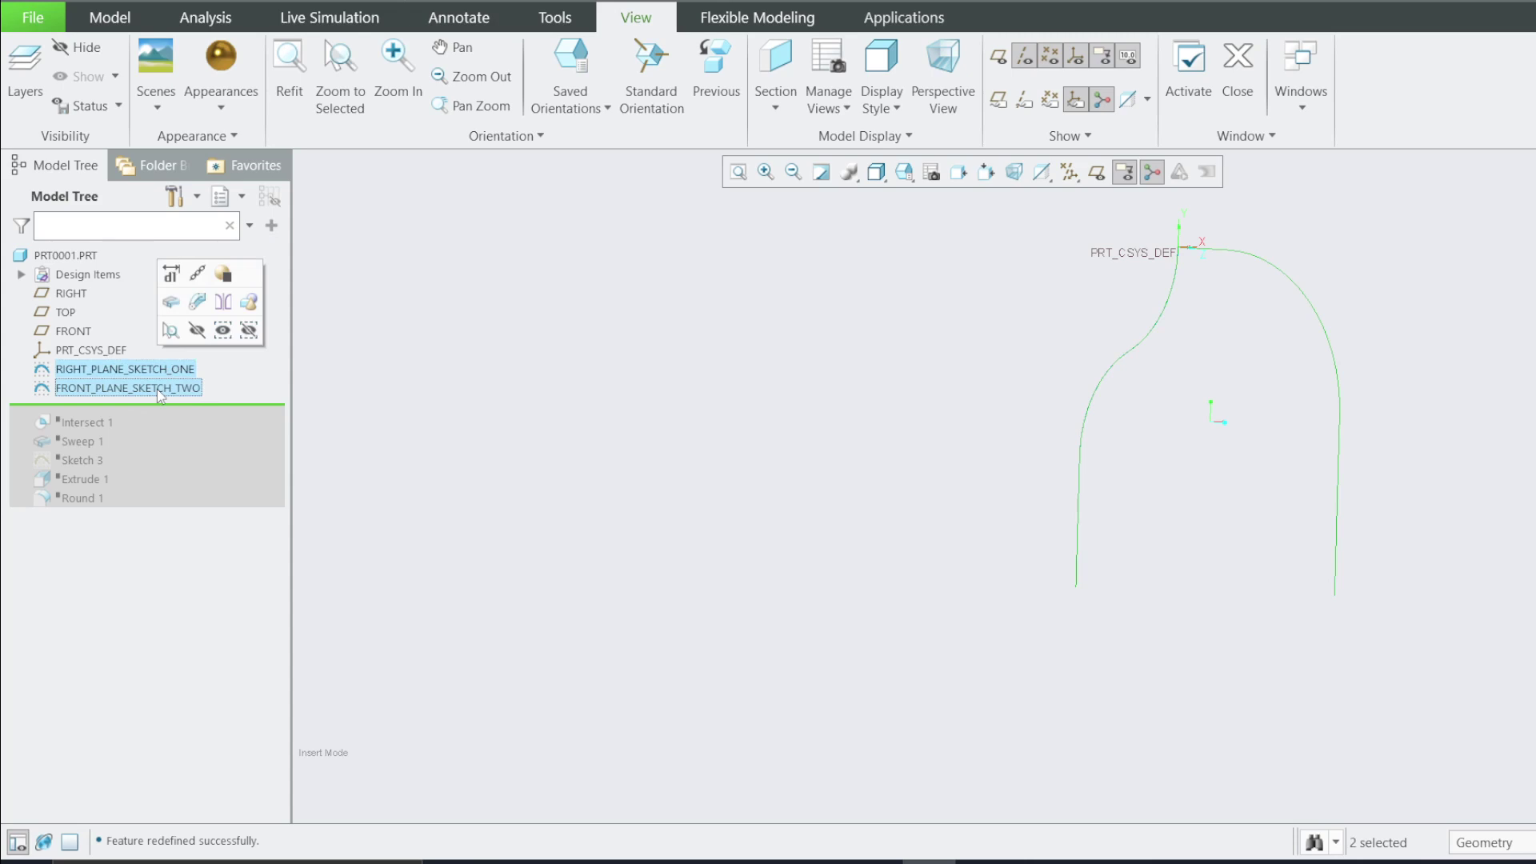
pyautogui.click(117, 16)
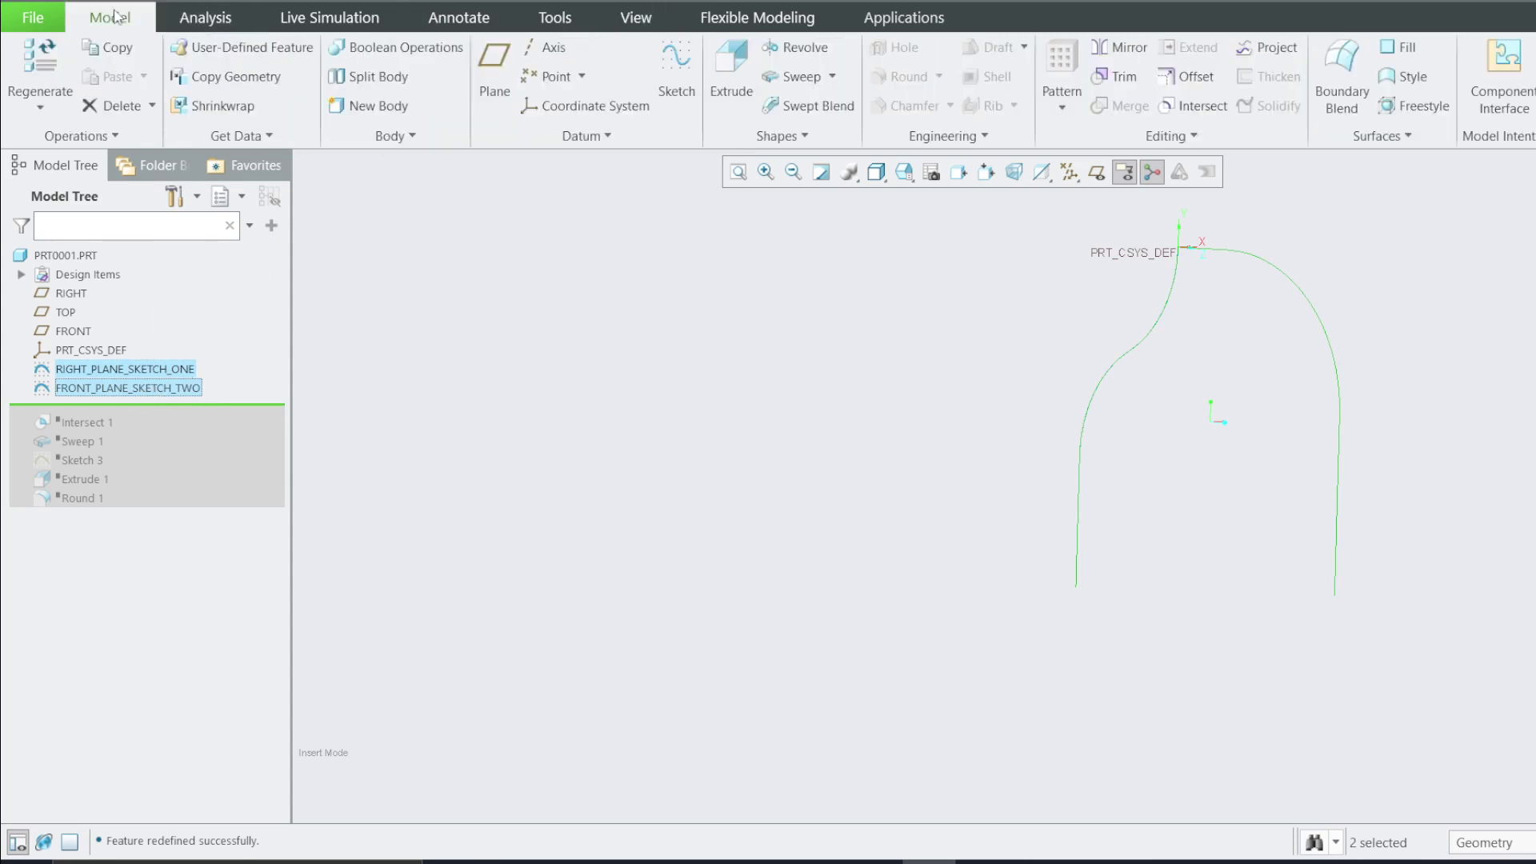
pyautogui.click(1193, 106)
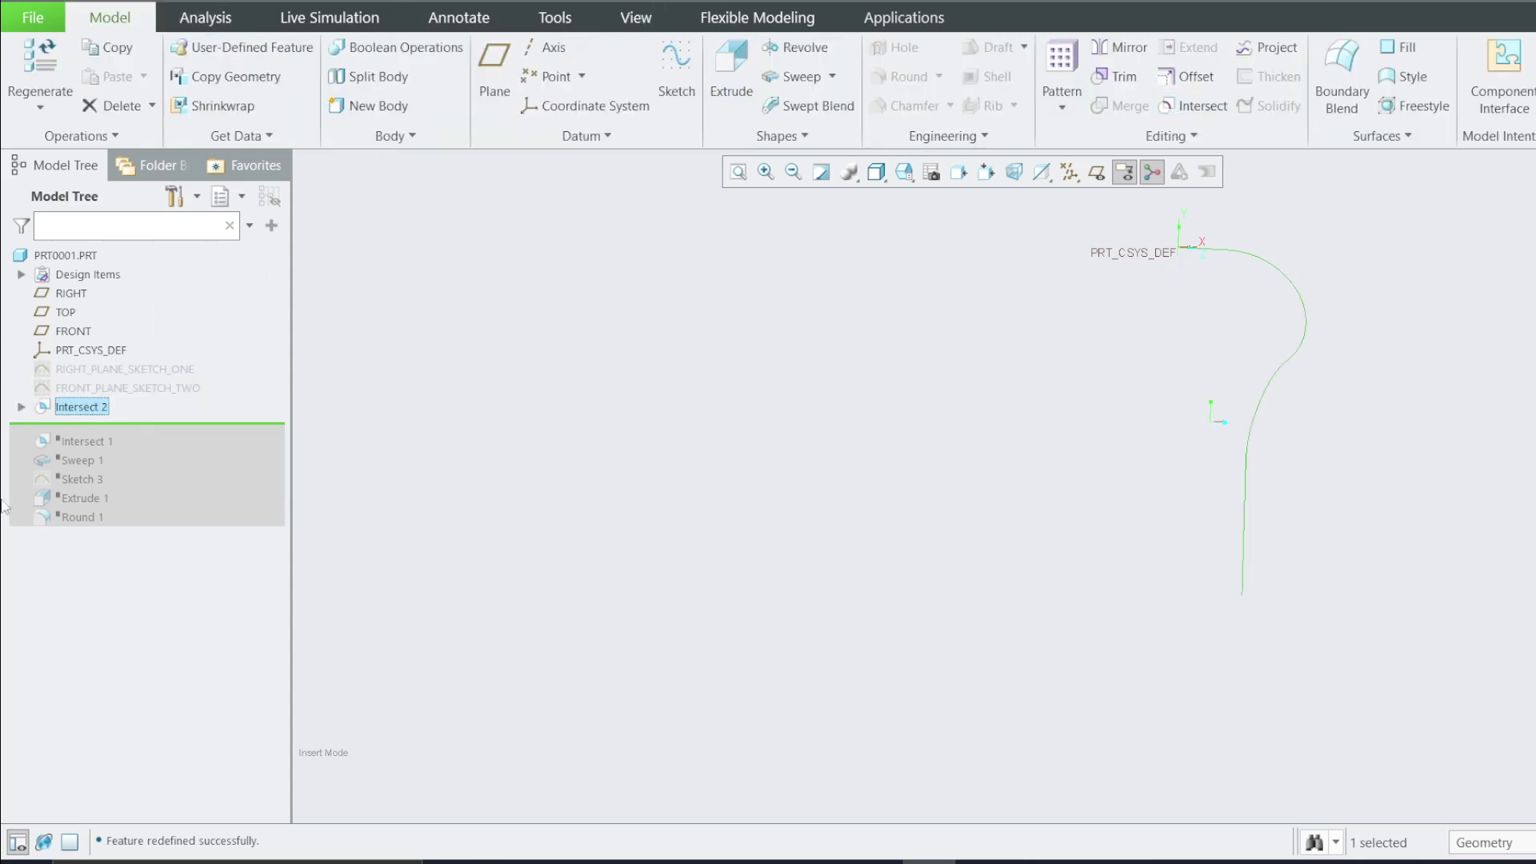
pyautogui.rightClick(180, 370)
pyautogui.click(218, 338)
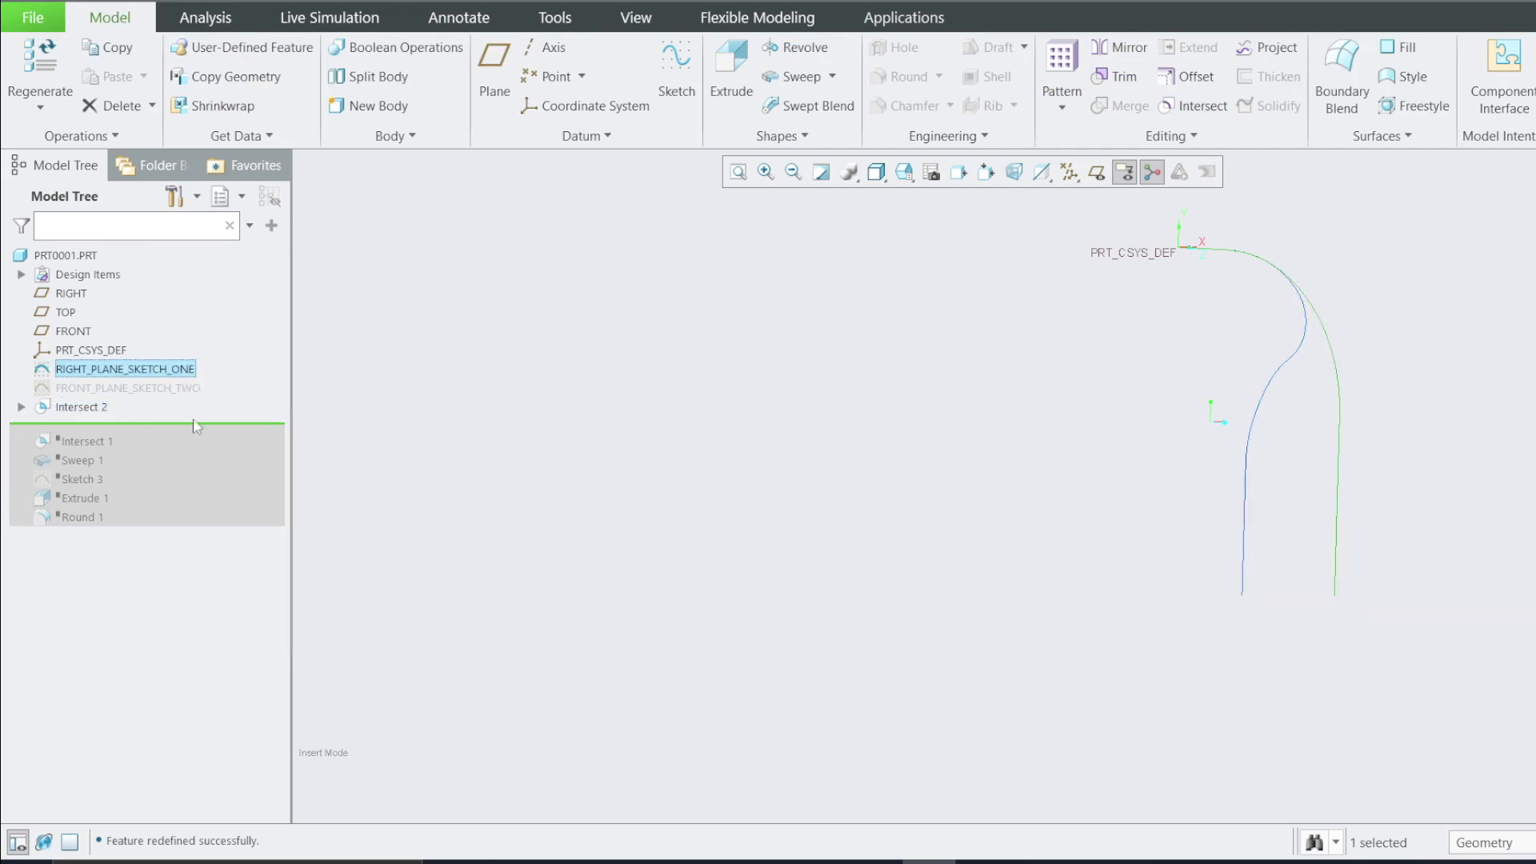
# Step: Show FRONT_PLANE_SKETCH_TWO, select Intersect 2, and check it from the FRONT and RIGHT views
pyautogui.rightClick(138, 392)
pyautogui.click(99, 427)
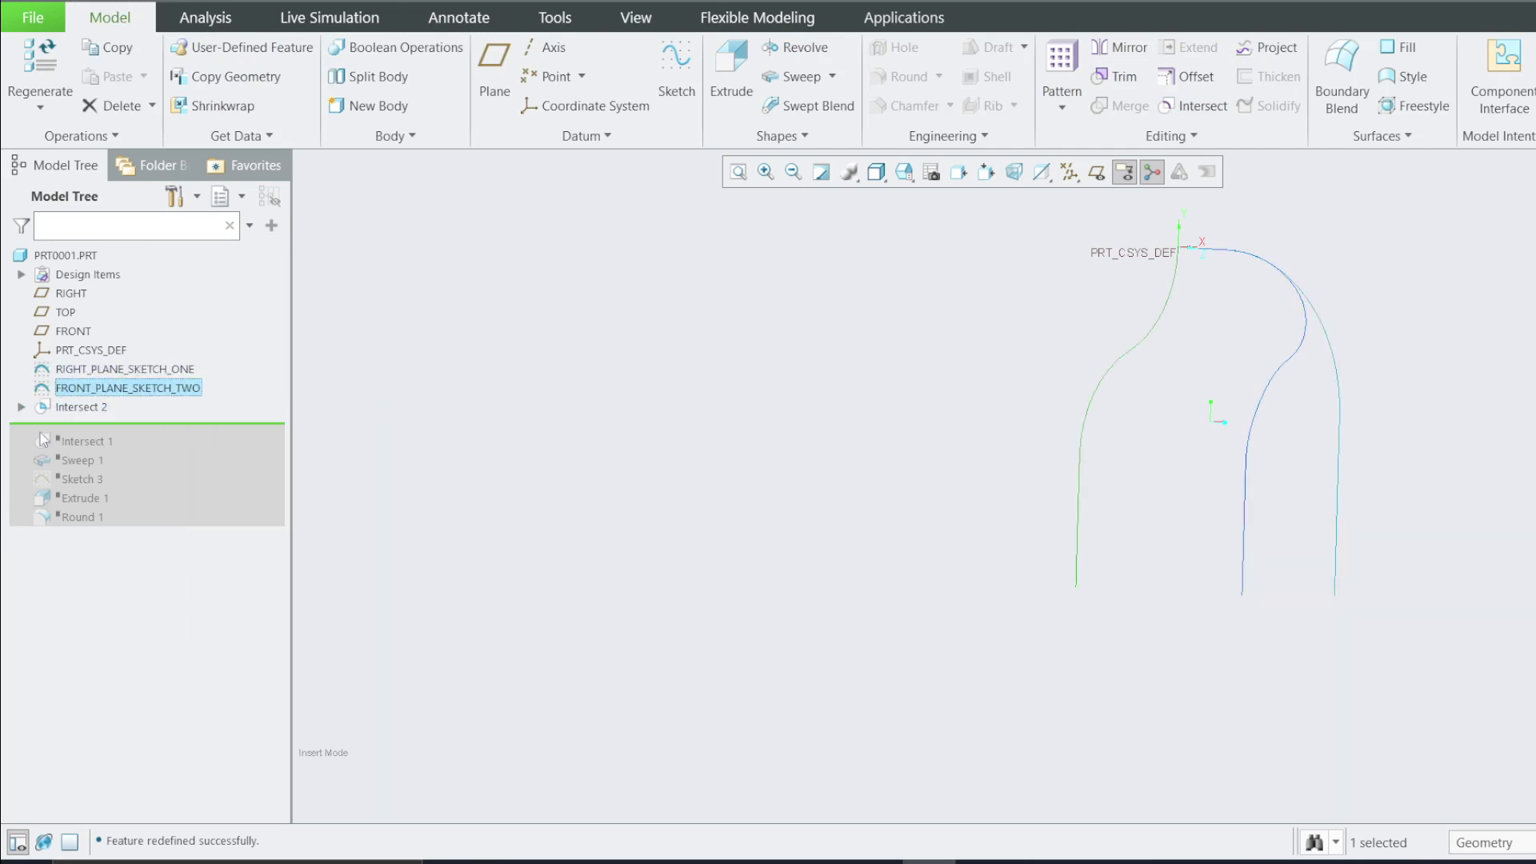
pyautogui.click(90, 408)
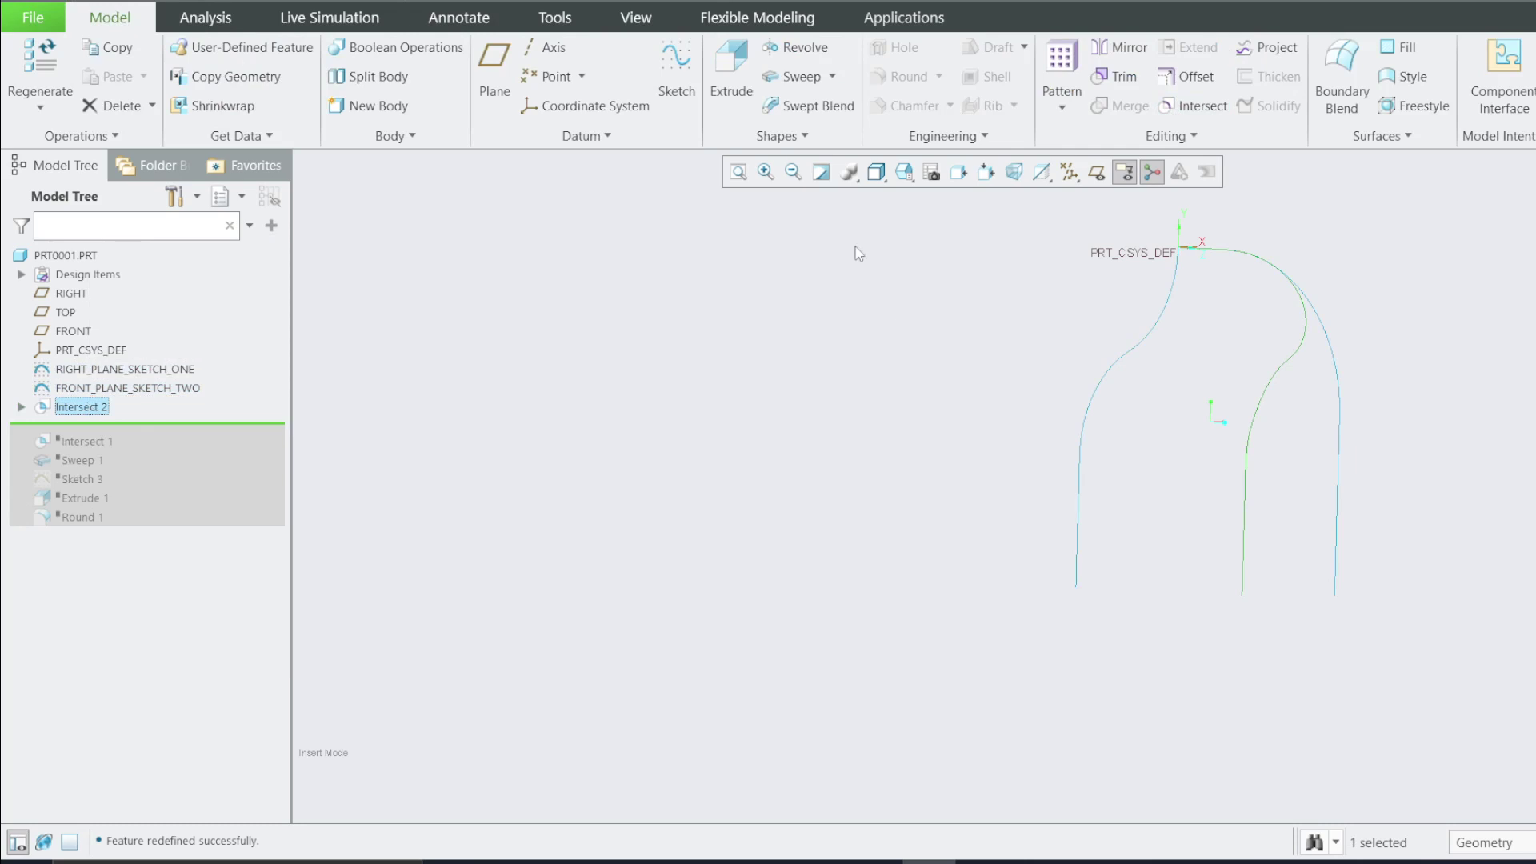
pyautogui.click(932, 173)
pyautogui.click(926, 266)
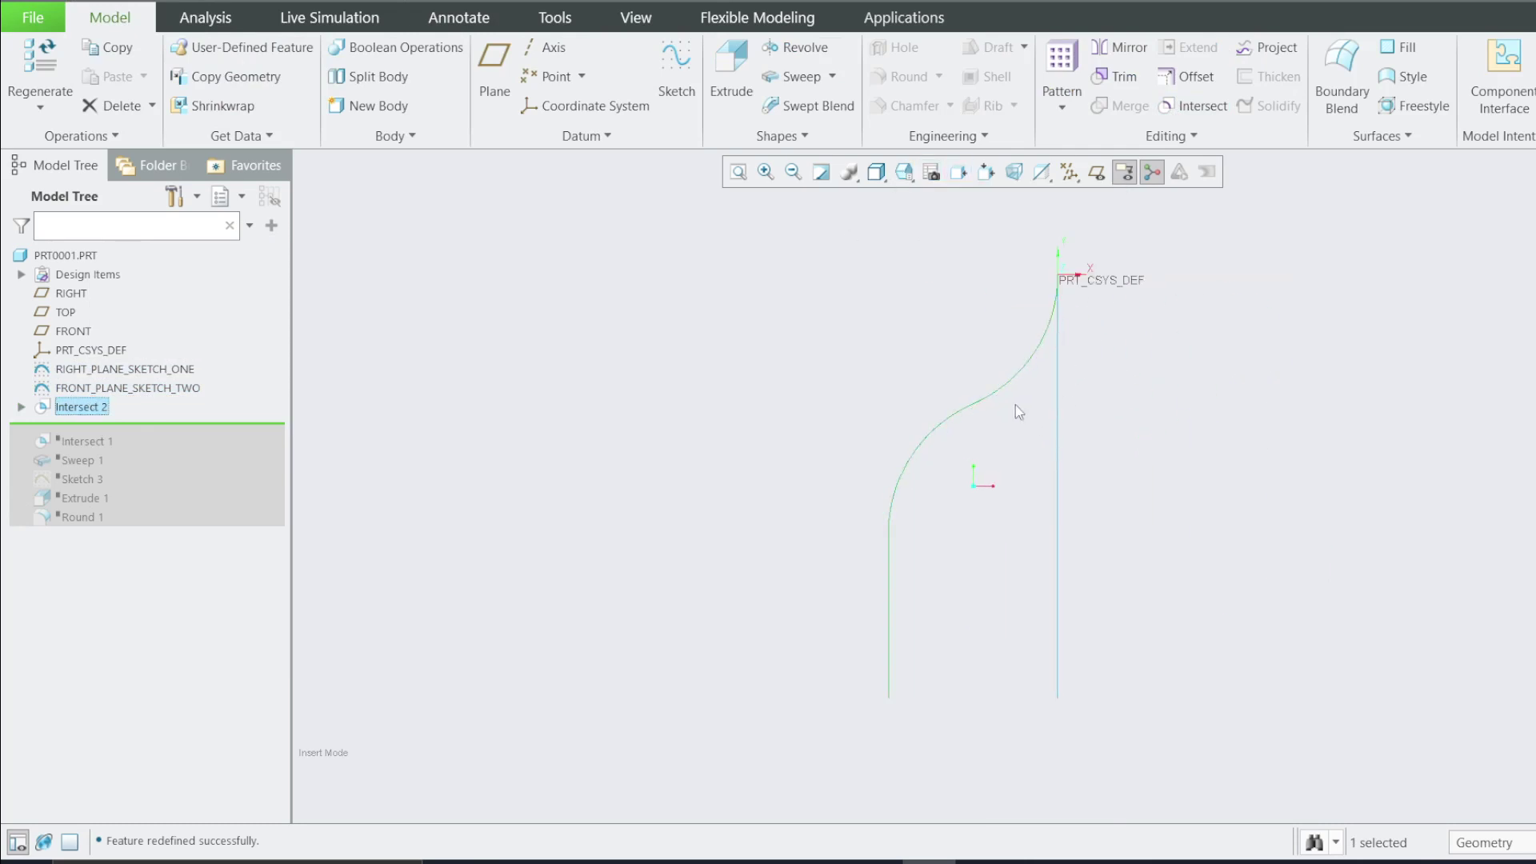
pyautogui.click(904, 172)
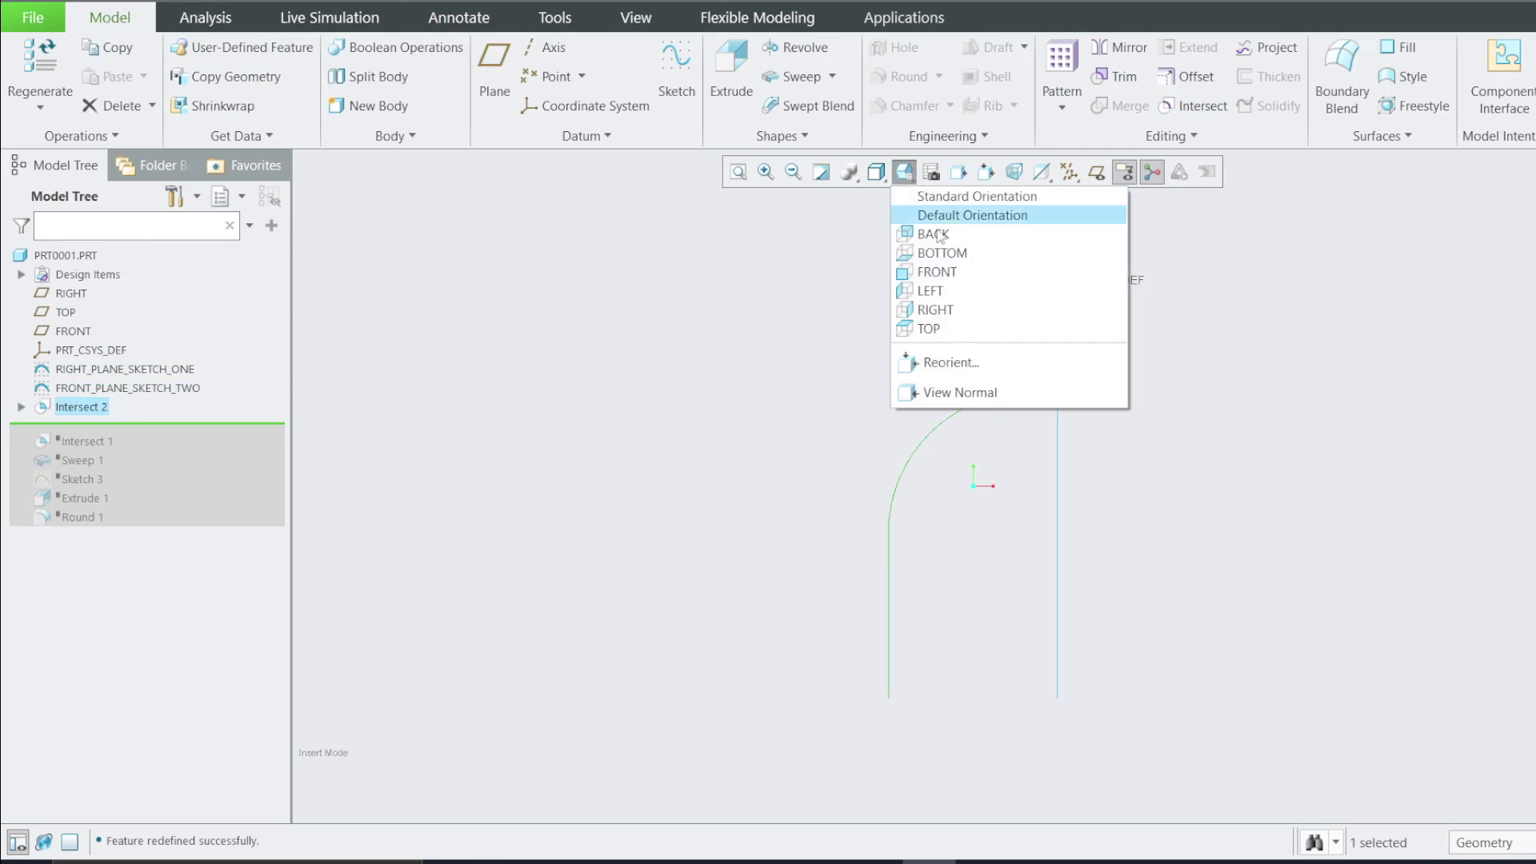
pyautogui.click(936, 308)
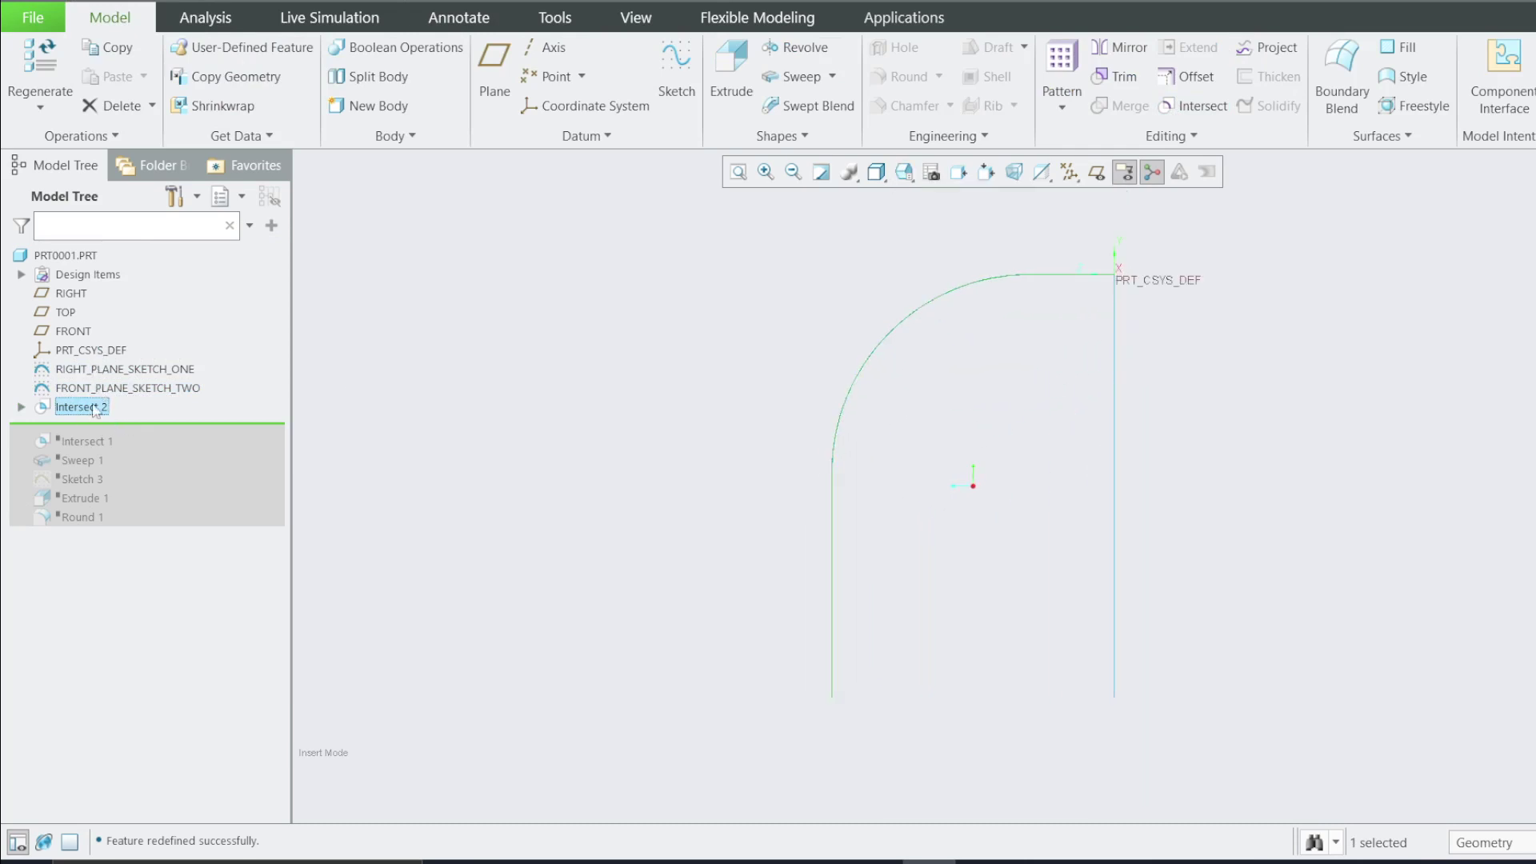
# Step: Hide both plane sketches and check the Intersect 2 curve from the RIGHT and BOTTOM views
pyautogui.rightClick(109, 370)
pyautogui.click(151, 331)
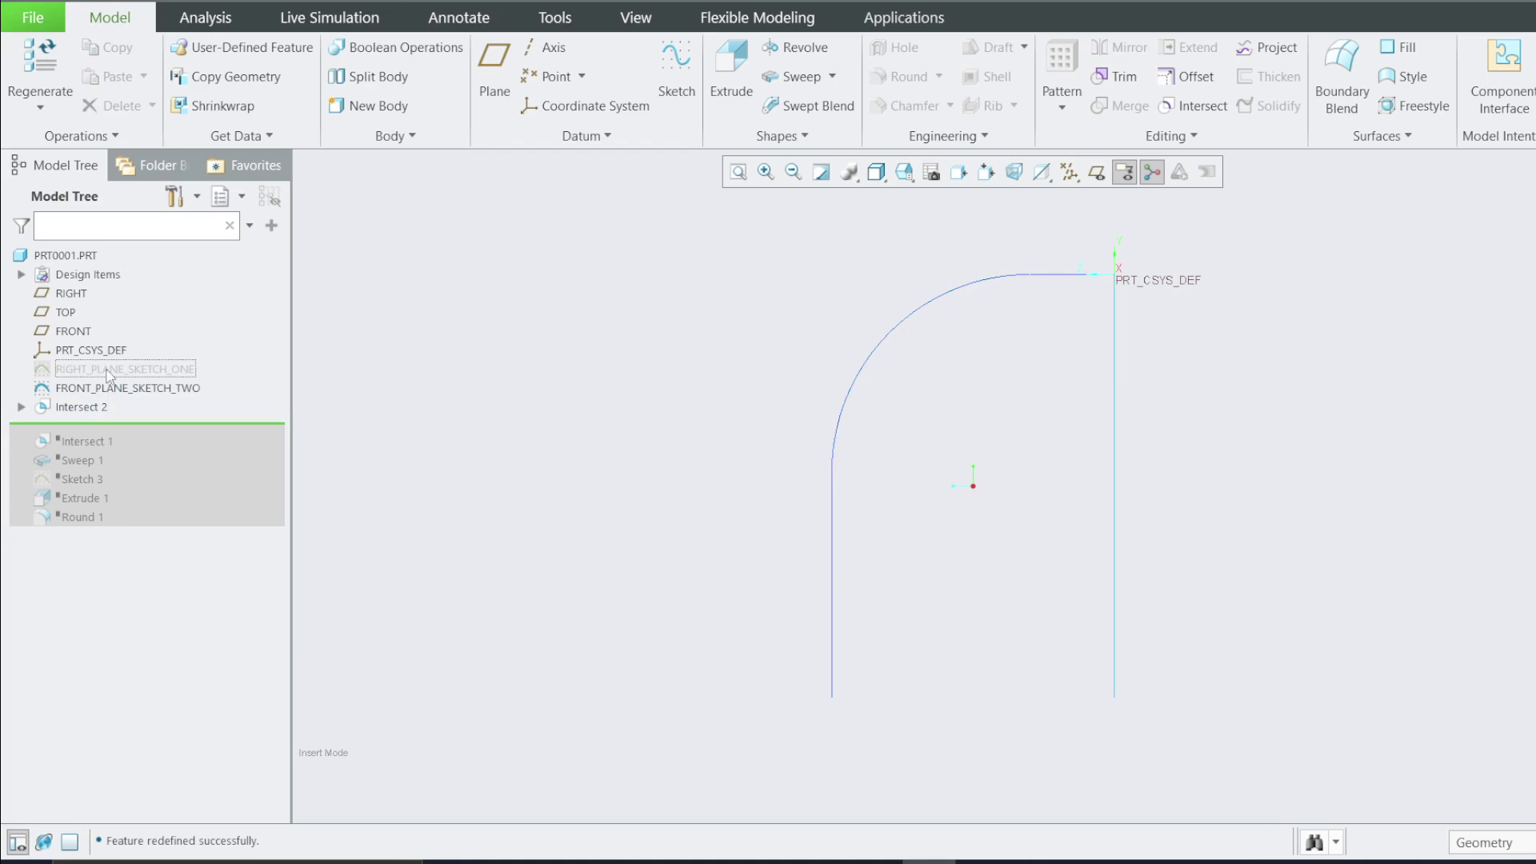
pyautogui.rightClick(90, 390)
pyautogui.click(151, 351)
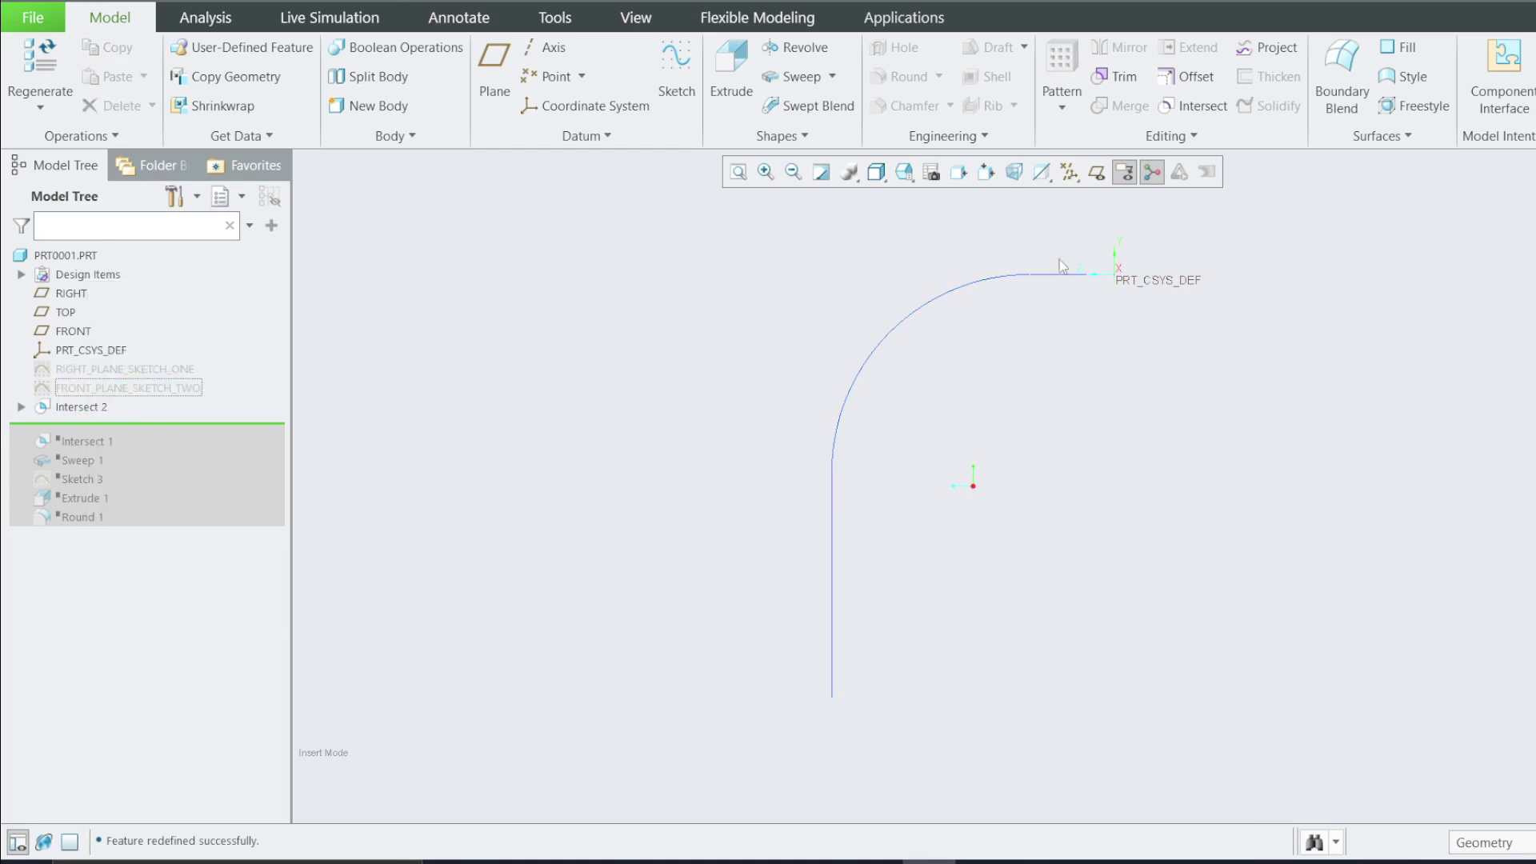
pyautogui.click(905, 171)
pyautogui.click(936, 310)
pyautogui.click(904, 171)
pyautogui.click(938, 253)
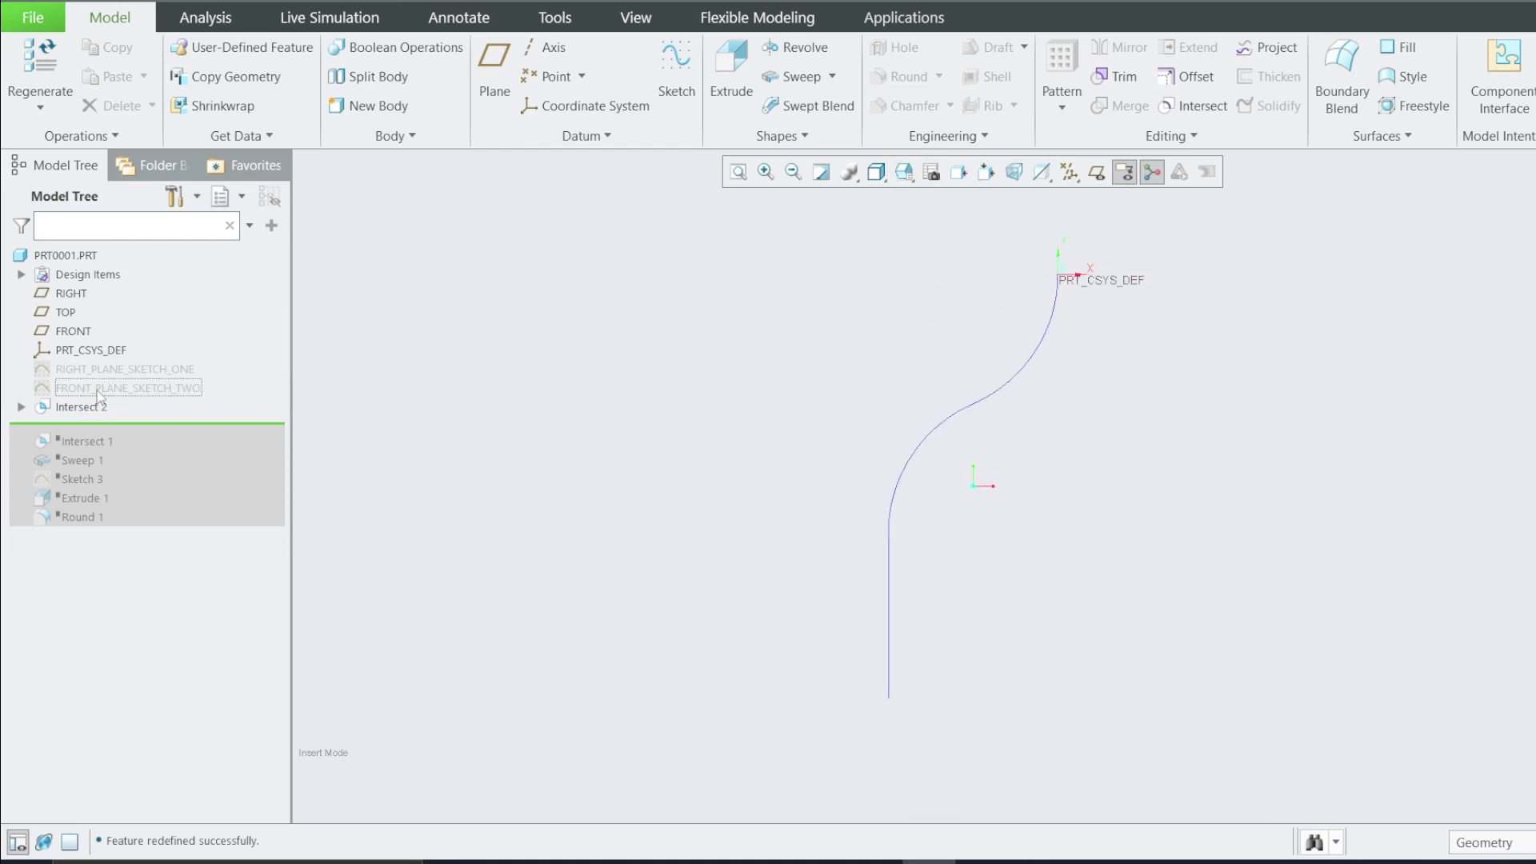
# Step: Toggle RIGHT_PLANE_SKETCH_ONE and FRONT_PLANE_SKETCH_TWO visible and hidden again to compare with the curve
pyautogui.rightClick(136, 376)
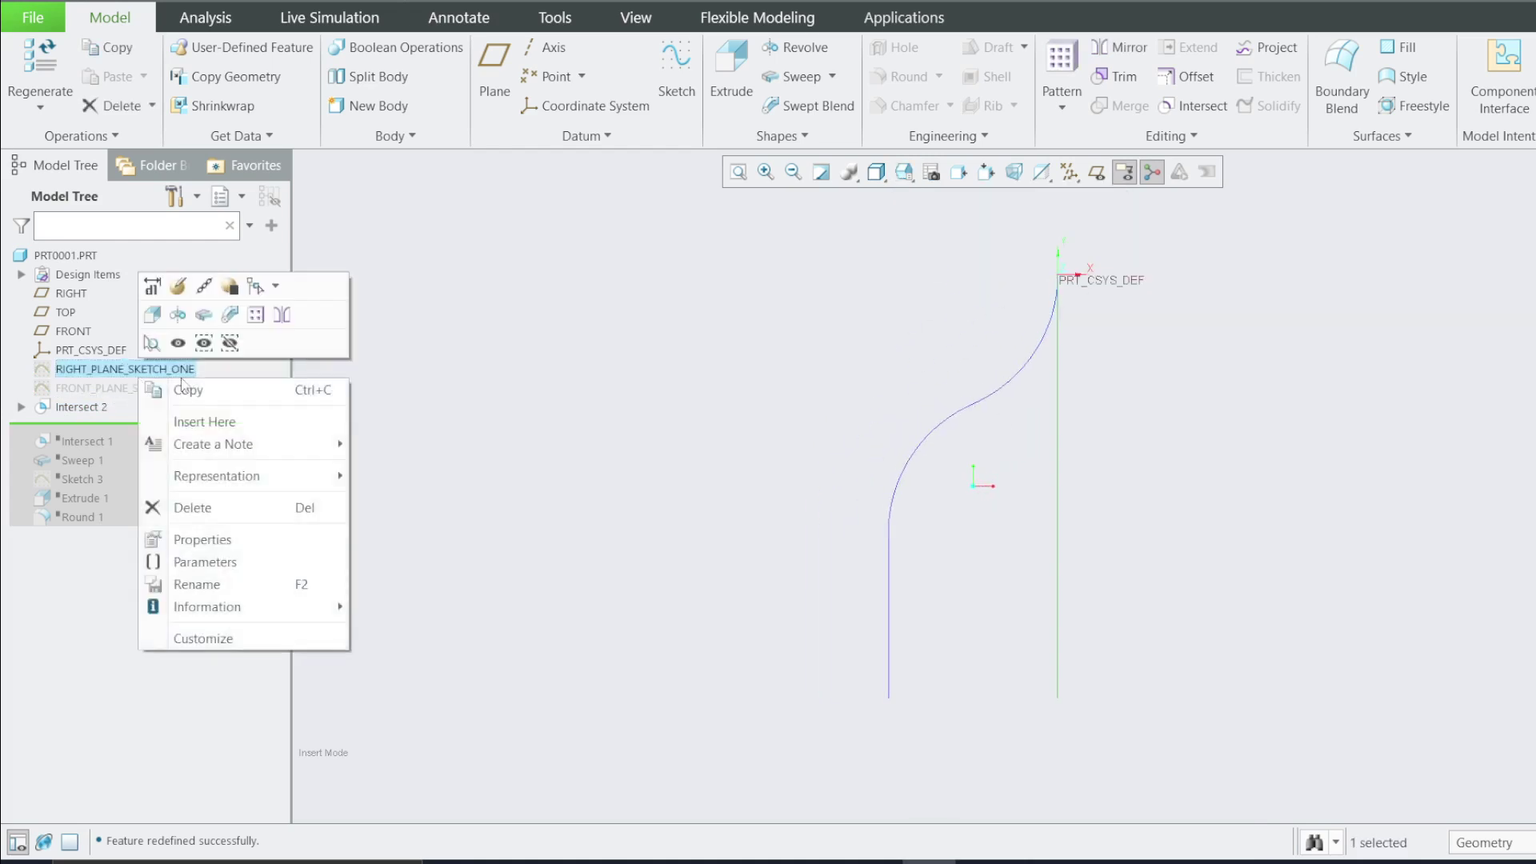
pyautogui.click(176, 345)
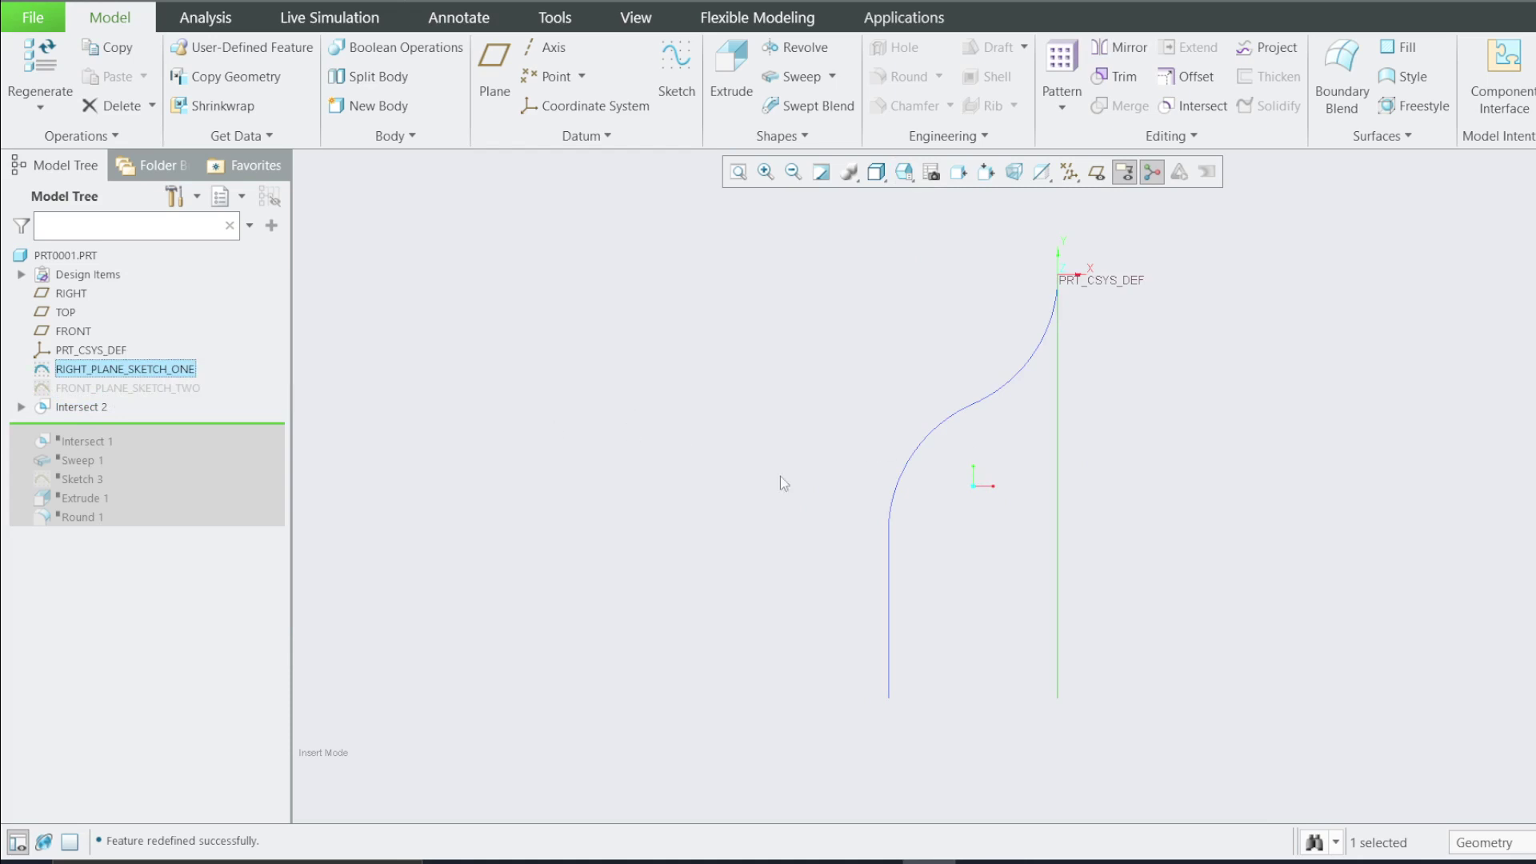
pyautogui.rightClick(86, 389)
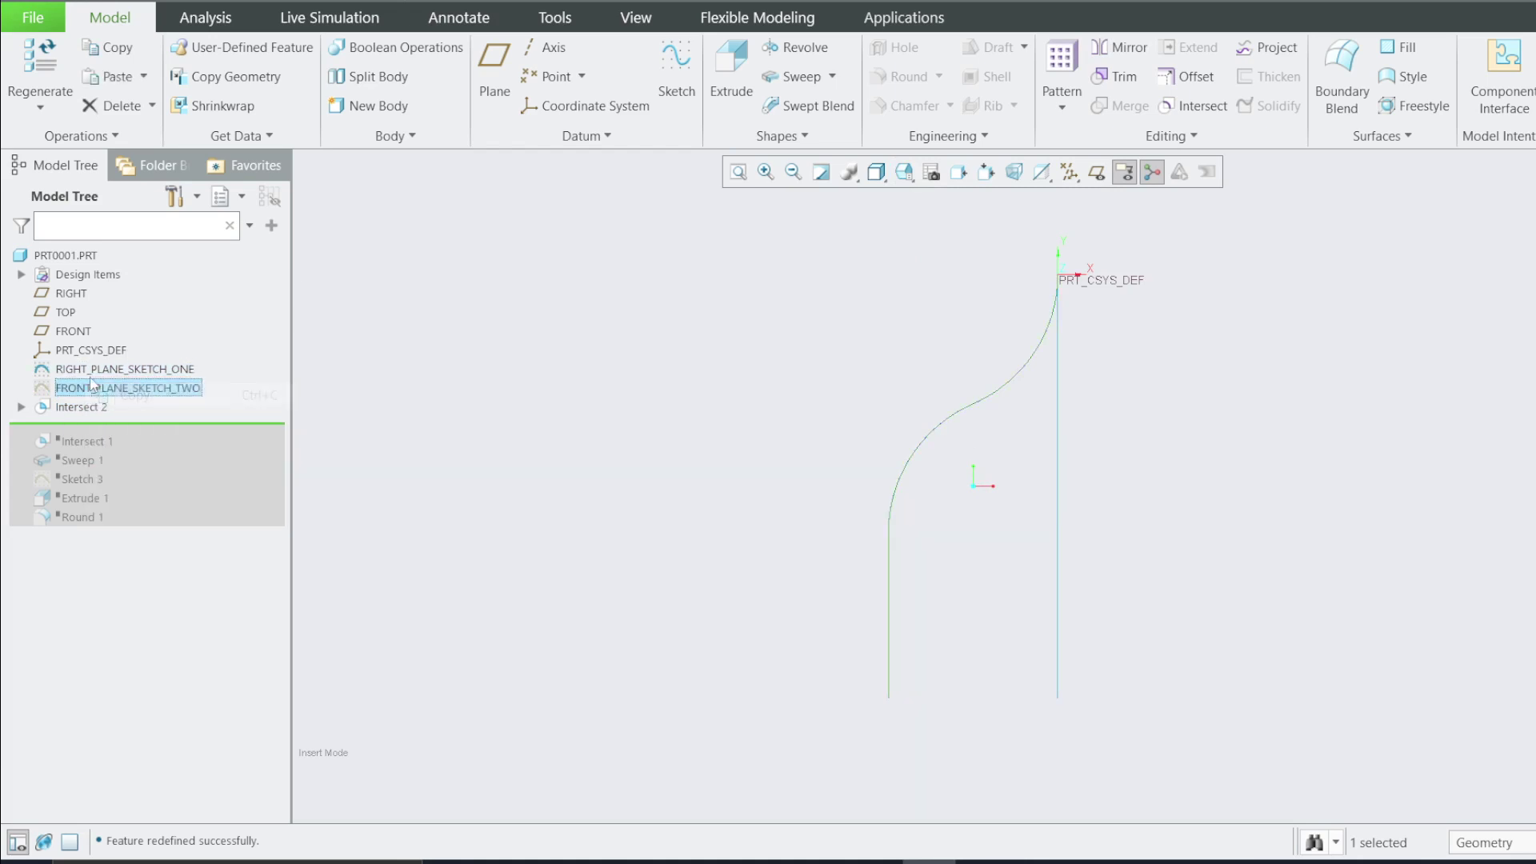
pyautogui.rightClick(94, 371)
pyautogui.click(130, 343)
pyautogui.rightClick(84, 388)
pyautogui.click(121, 352)
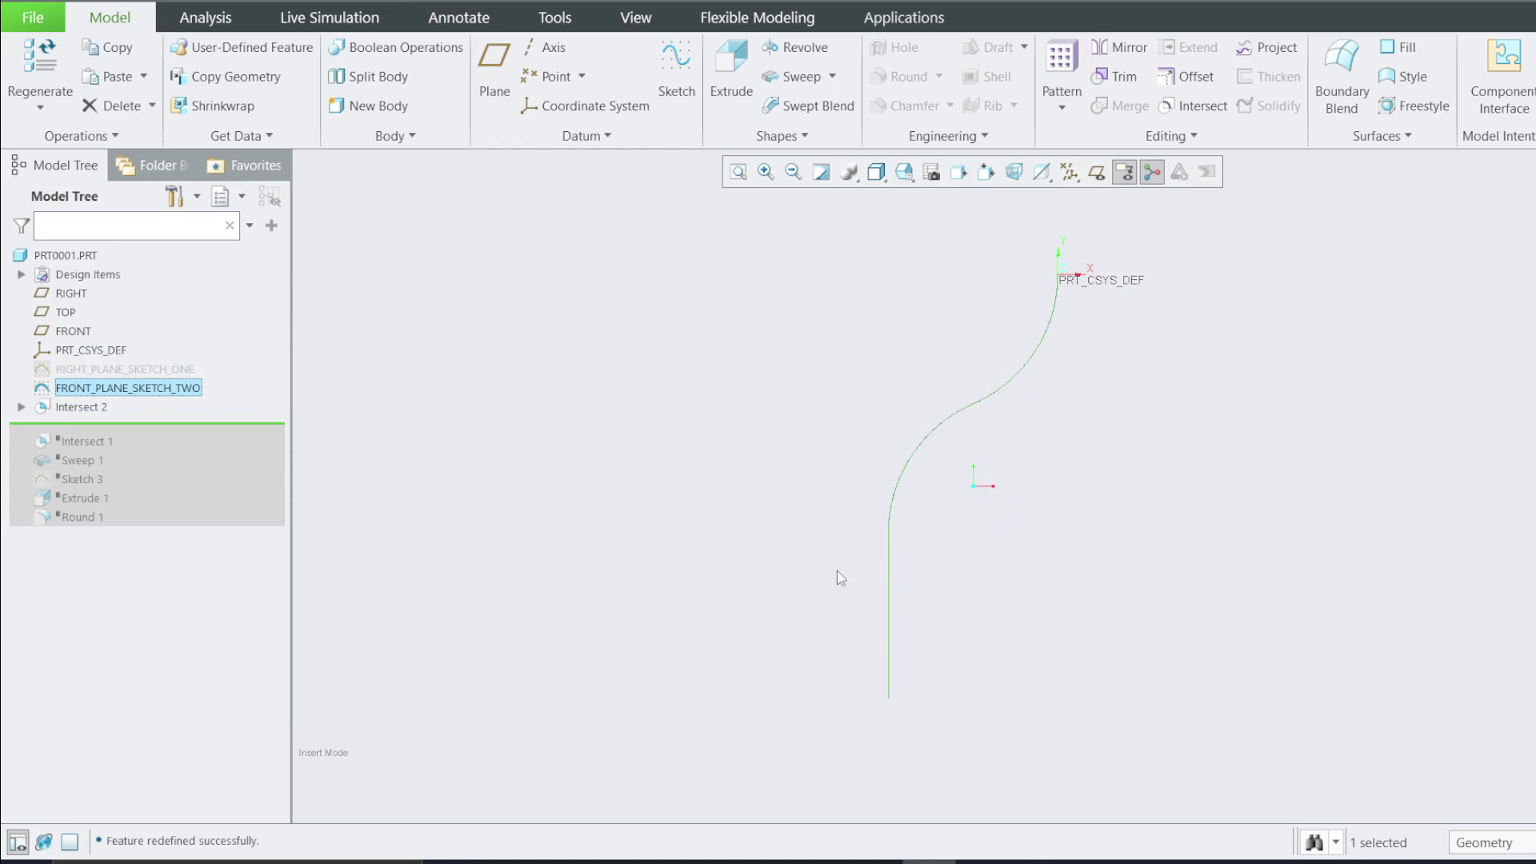
pyautogui.rightClick(116, 401)
pyautogui.click(152, 360)
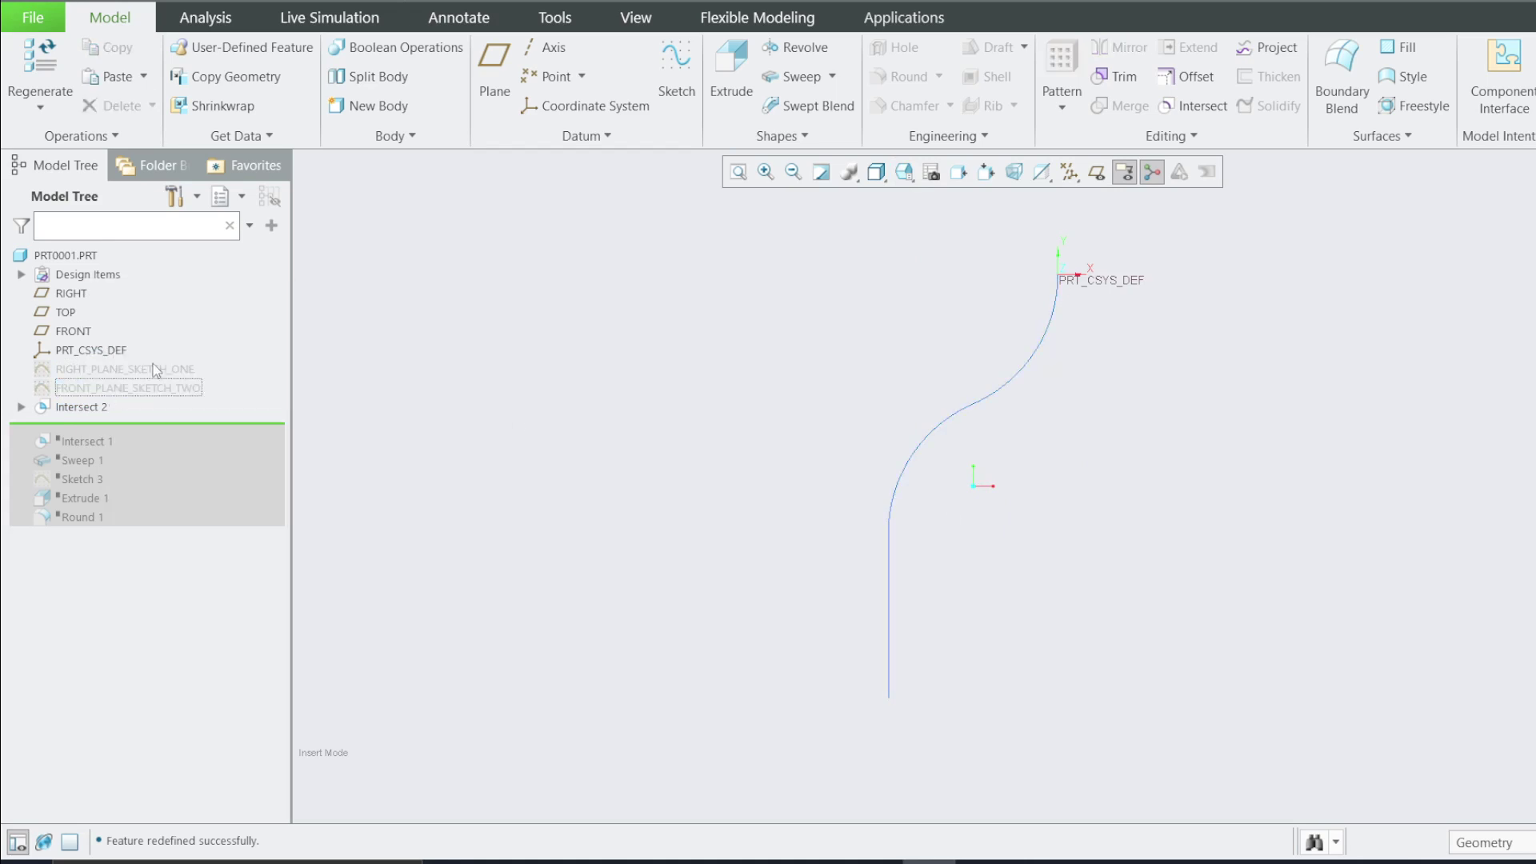
# Step: From the RIGHT view, briefly show then hide RIGHT_PLANE_SKETCH_ONE, and orbit to see the 3D curve
pyautogui.click(904, 172)
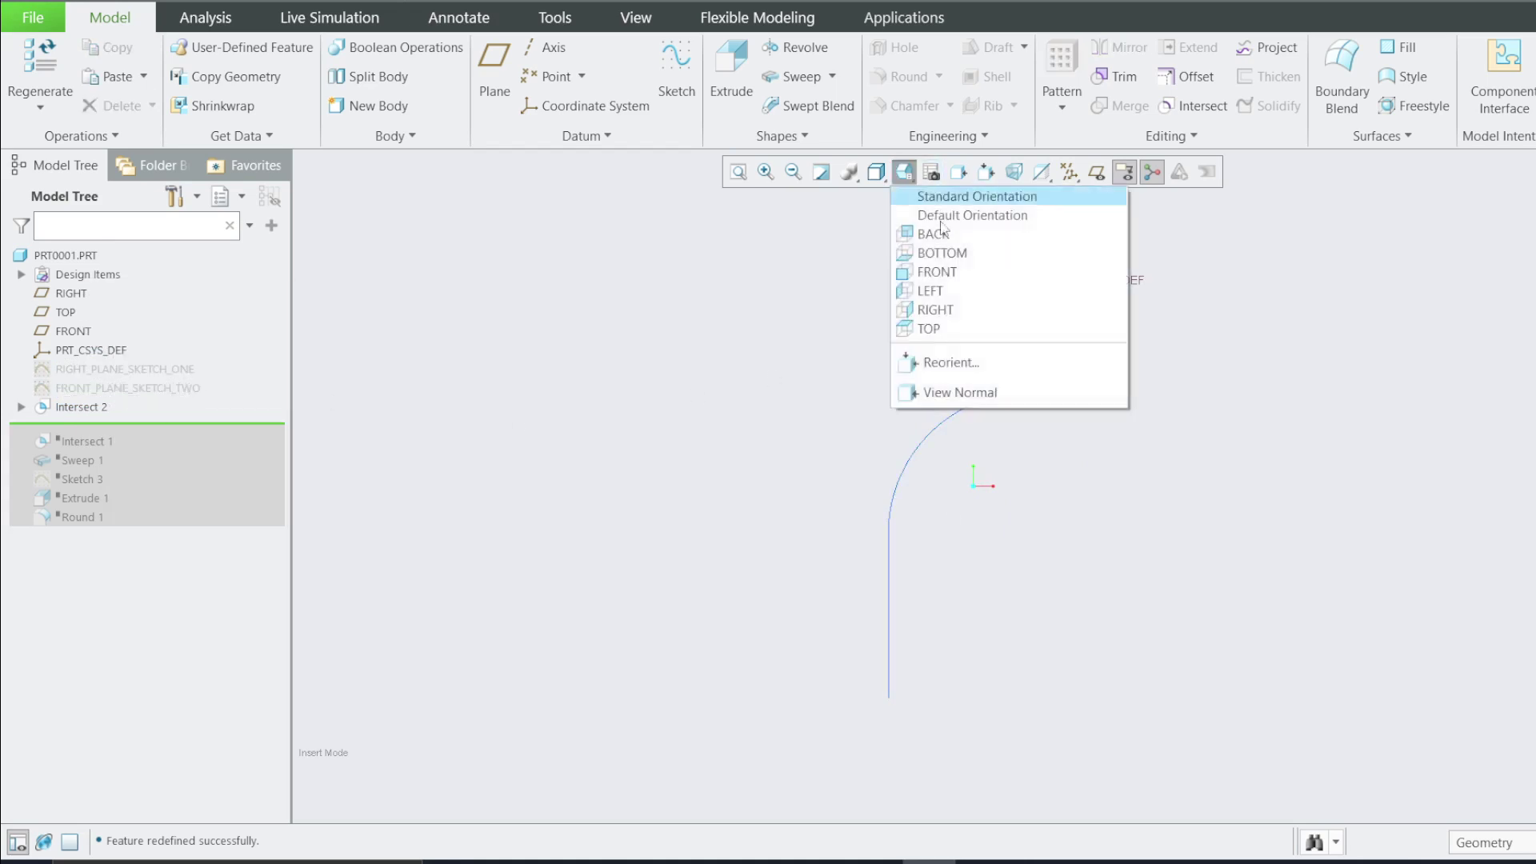
pyautogui.click(921, 311)
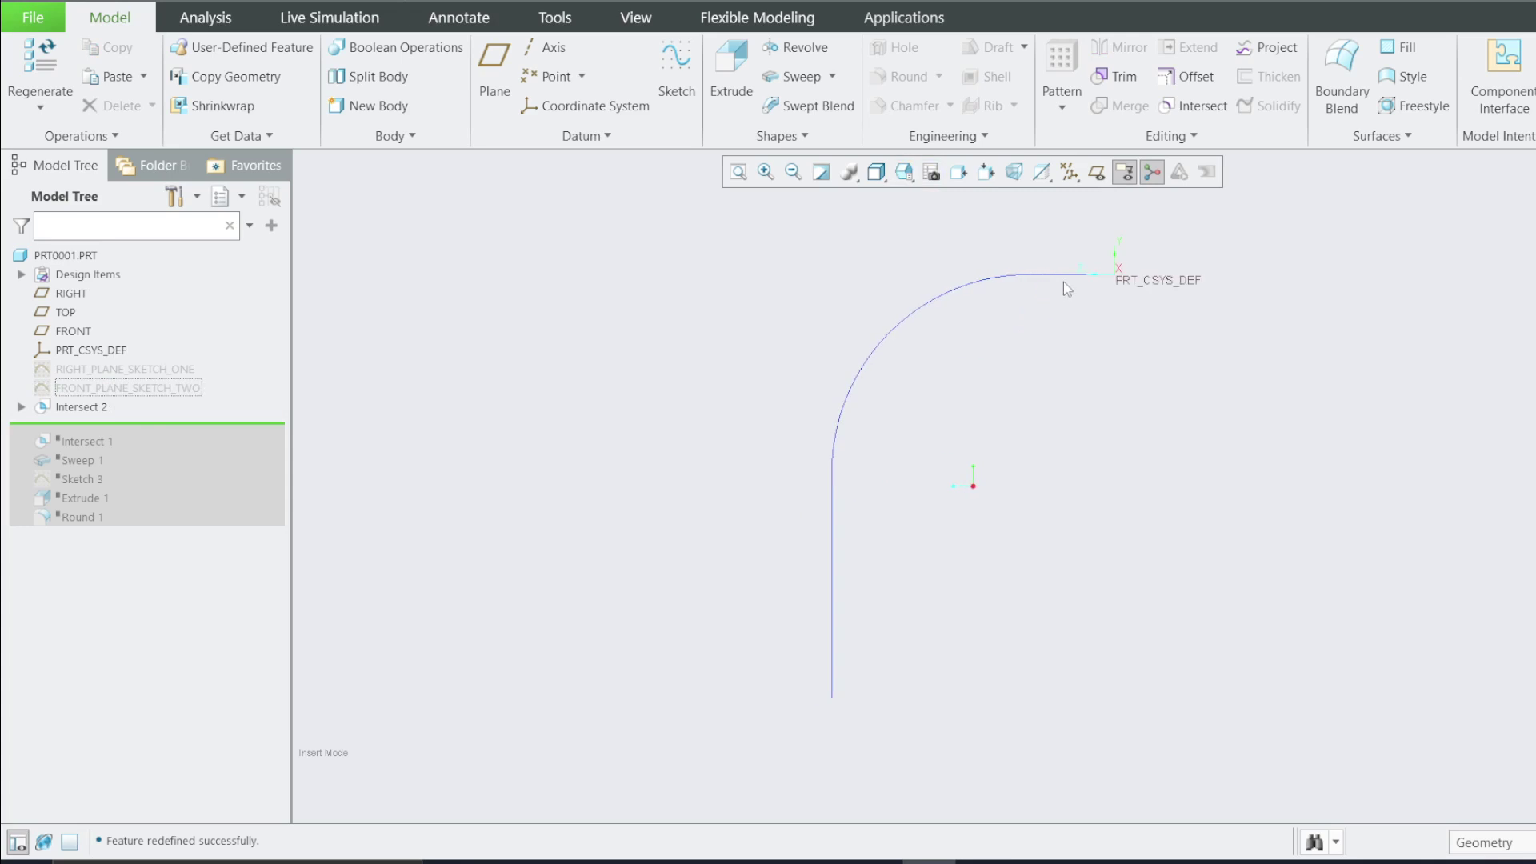
pyautogui.rightClick(87, 371)
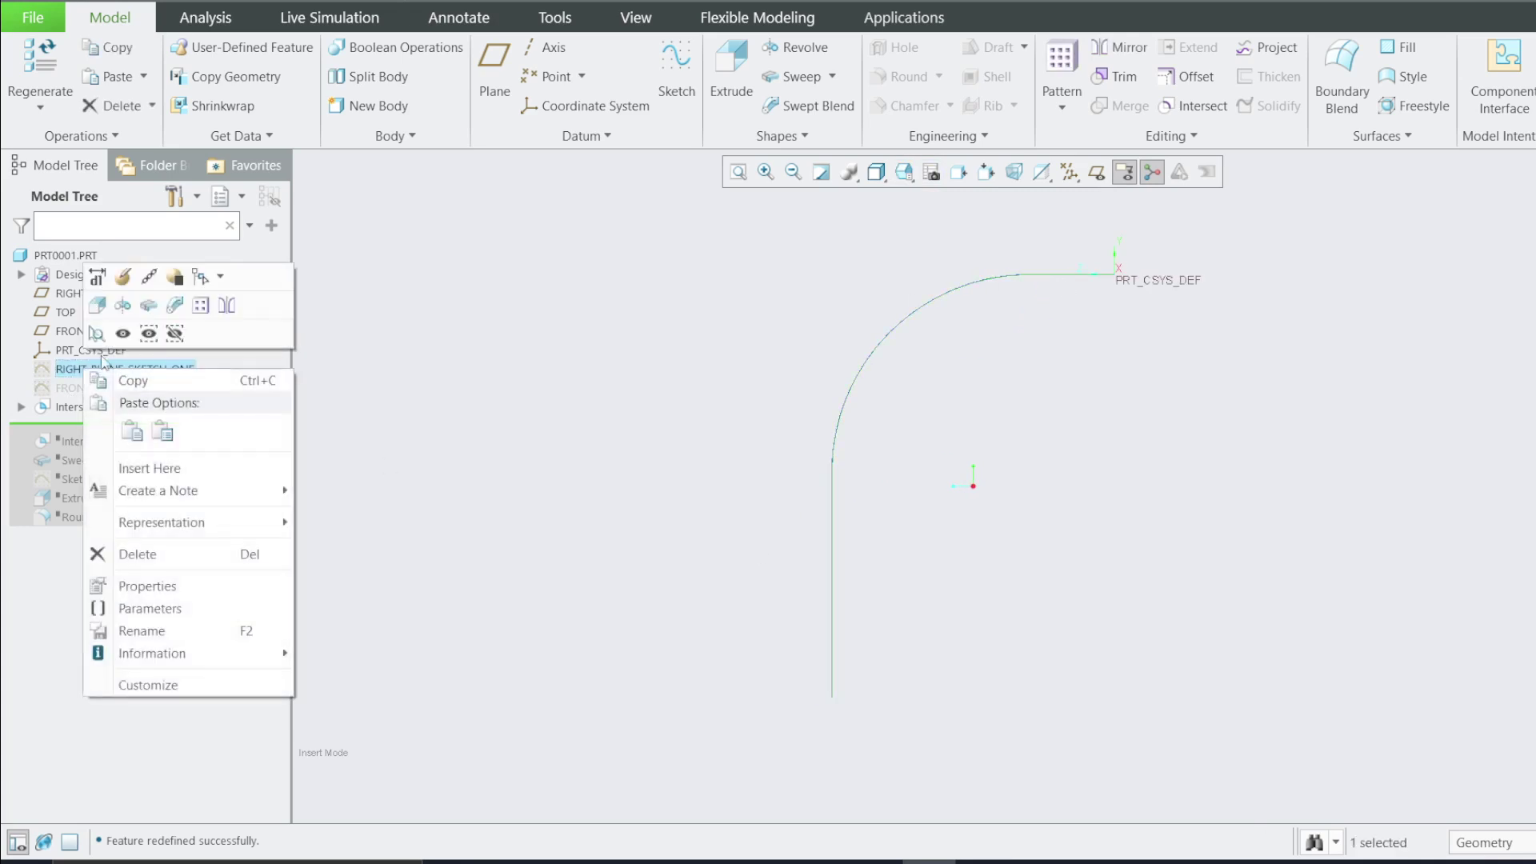
pyautogui.click(121, 333)
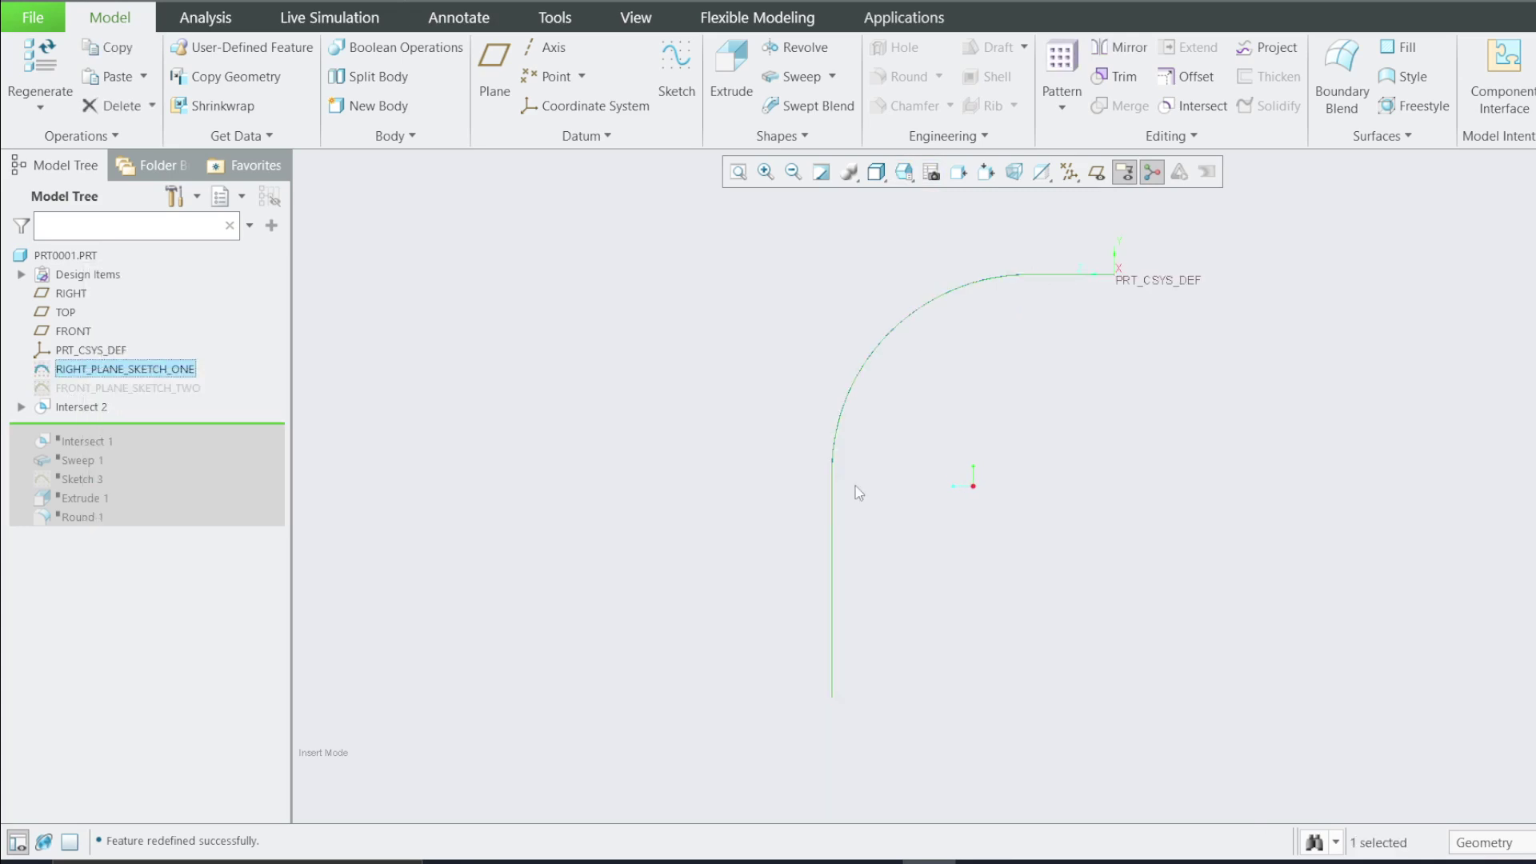
pyautogui.rightClick(116, 373)
pyautogui.click(153, 342)
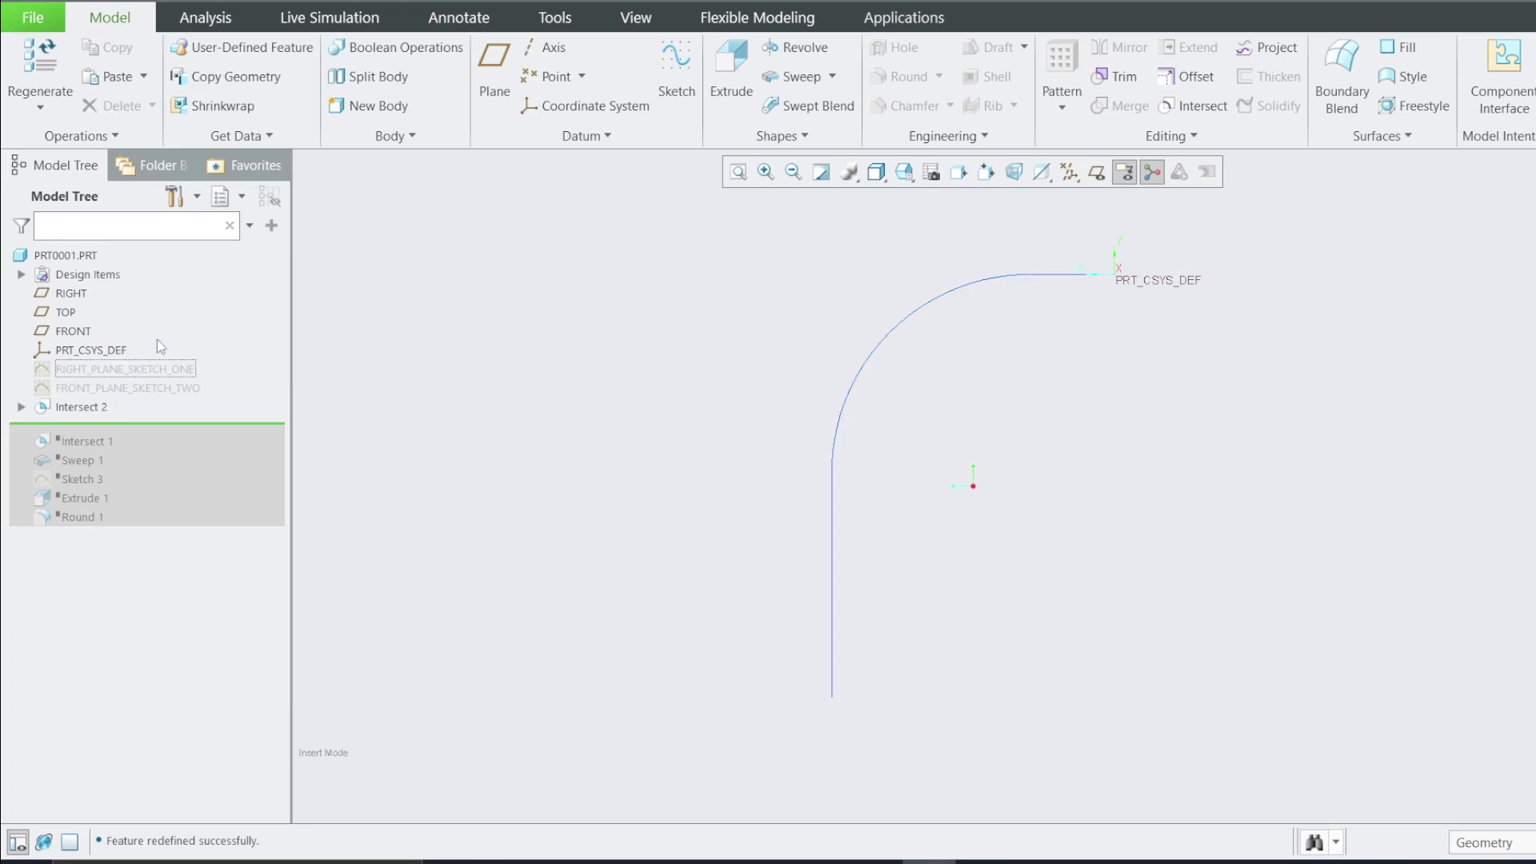
pyautogui.moveTo(316, 476); pyautogui.dragTo(479, 479, button='middle')
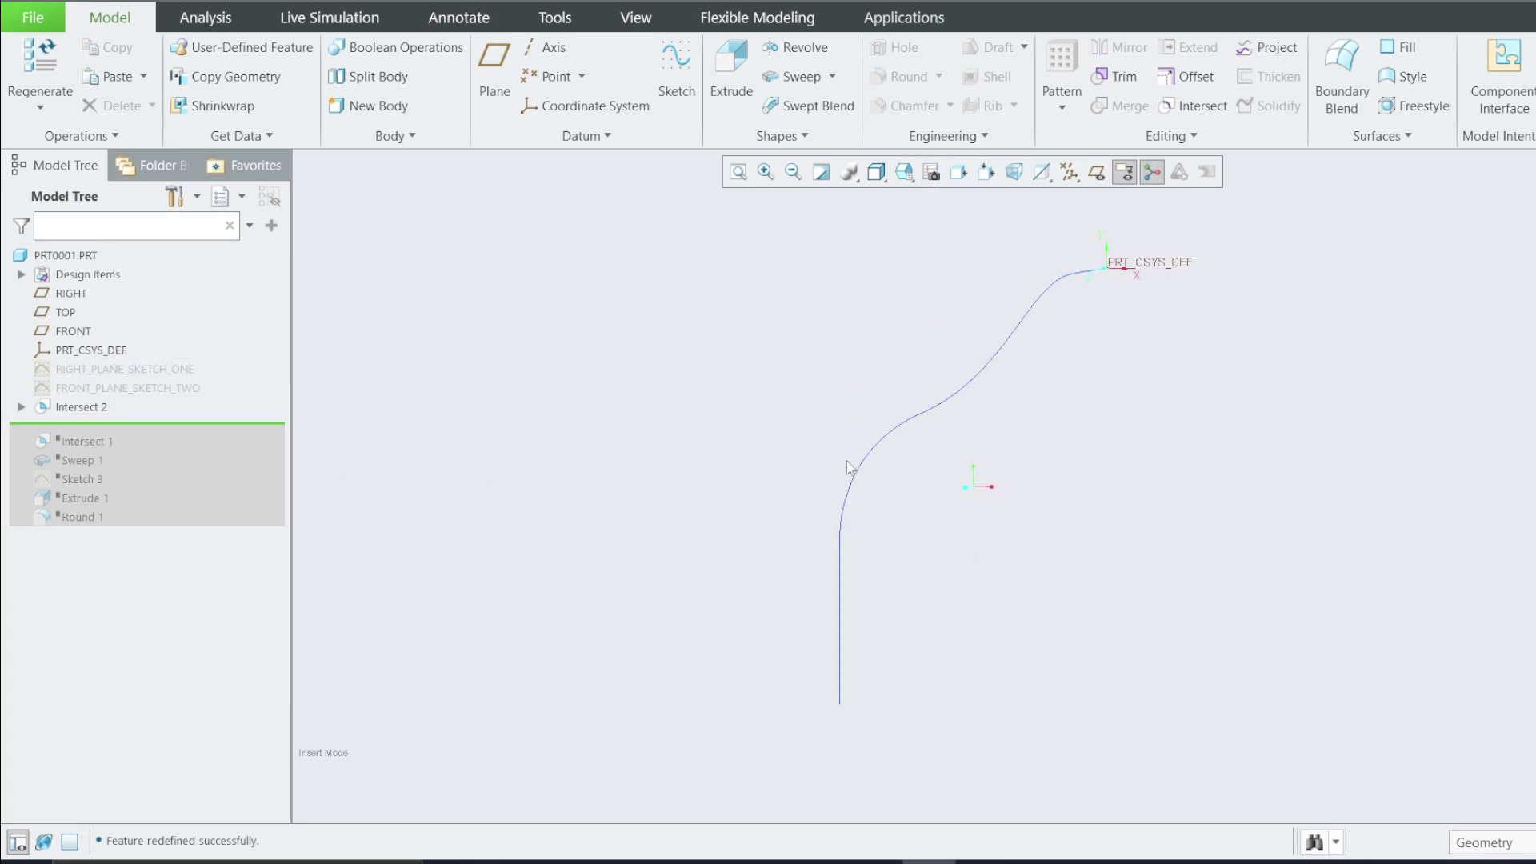
# Step: In the curve's line style properties, apply the centerline preset and set the font to PHANTOMFONT
pyautogui.click(872, 438)
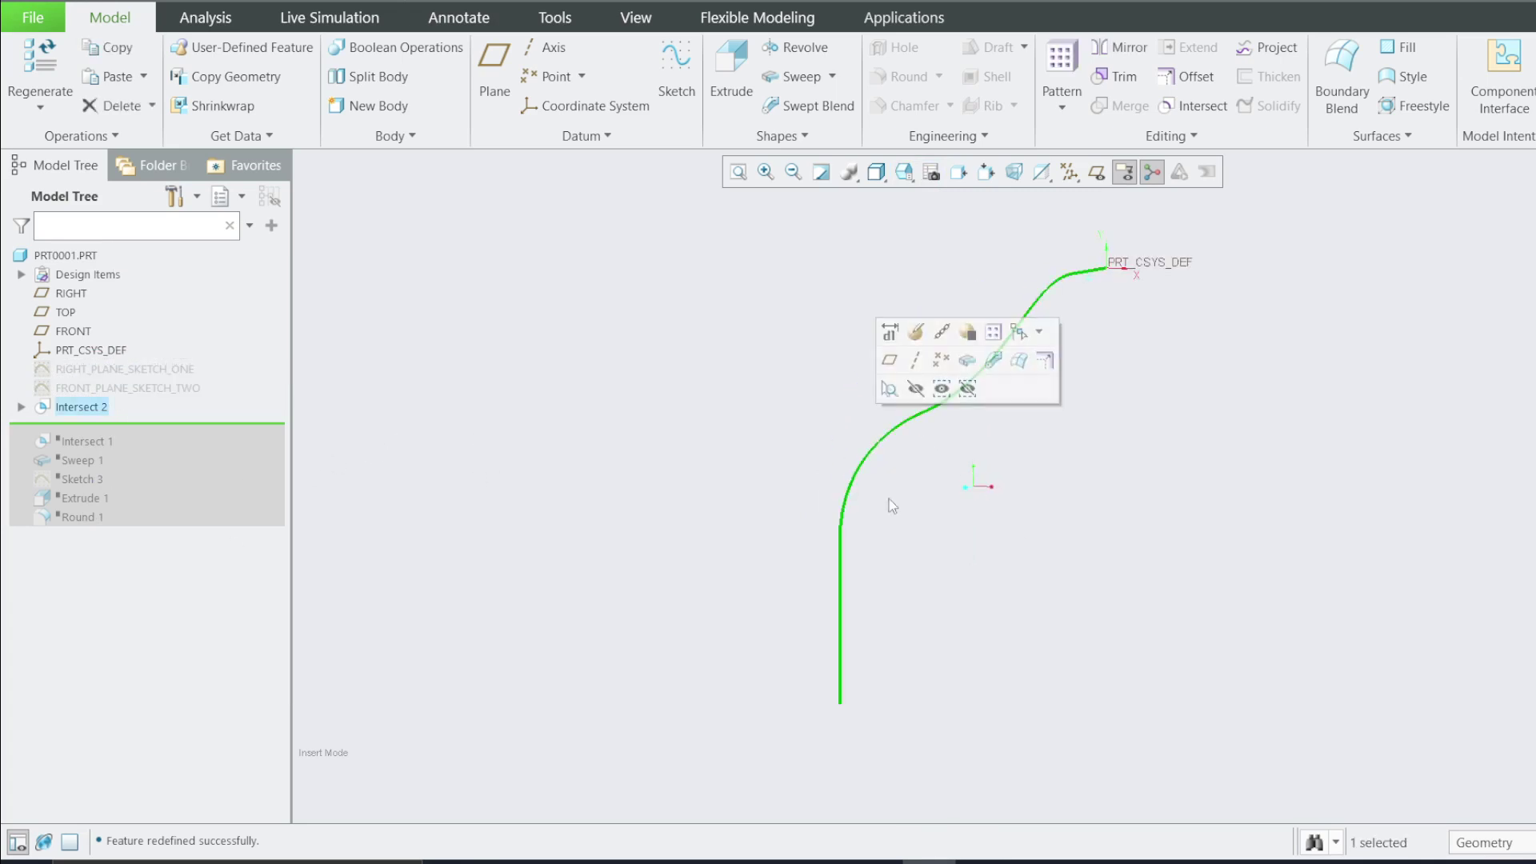
pyautogui.rightClick(925, 575)
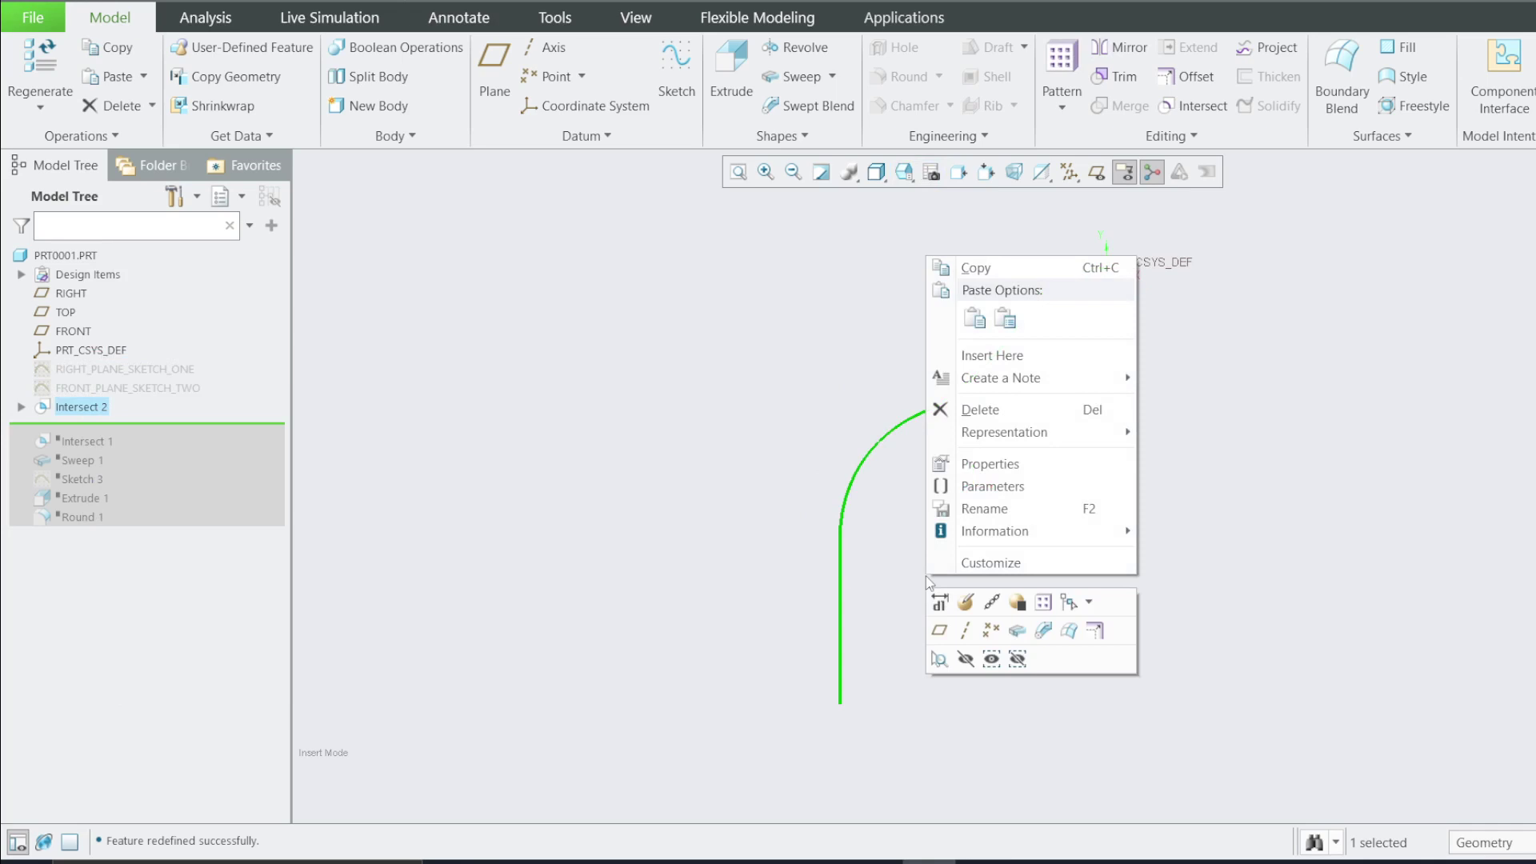
pyautogui.click(973, 468)
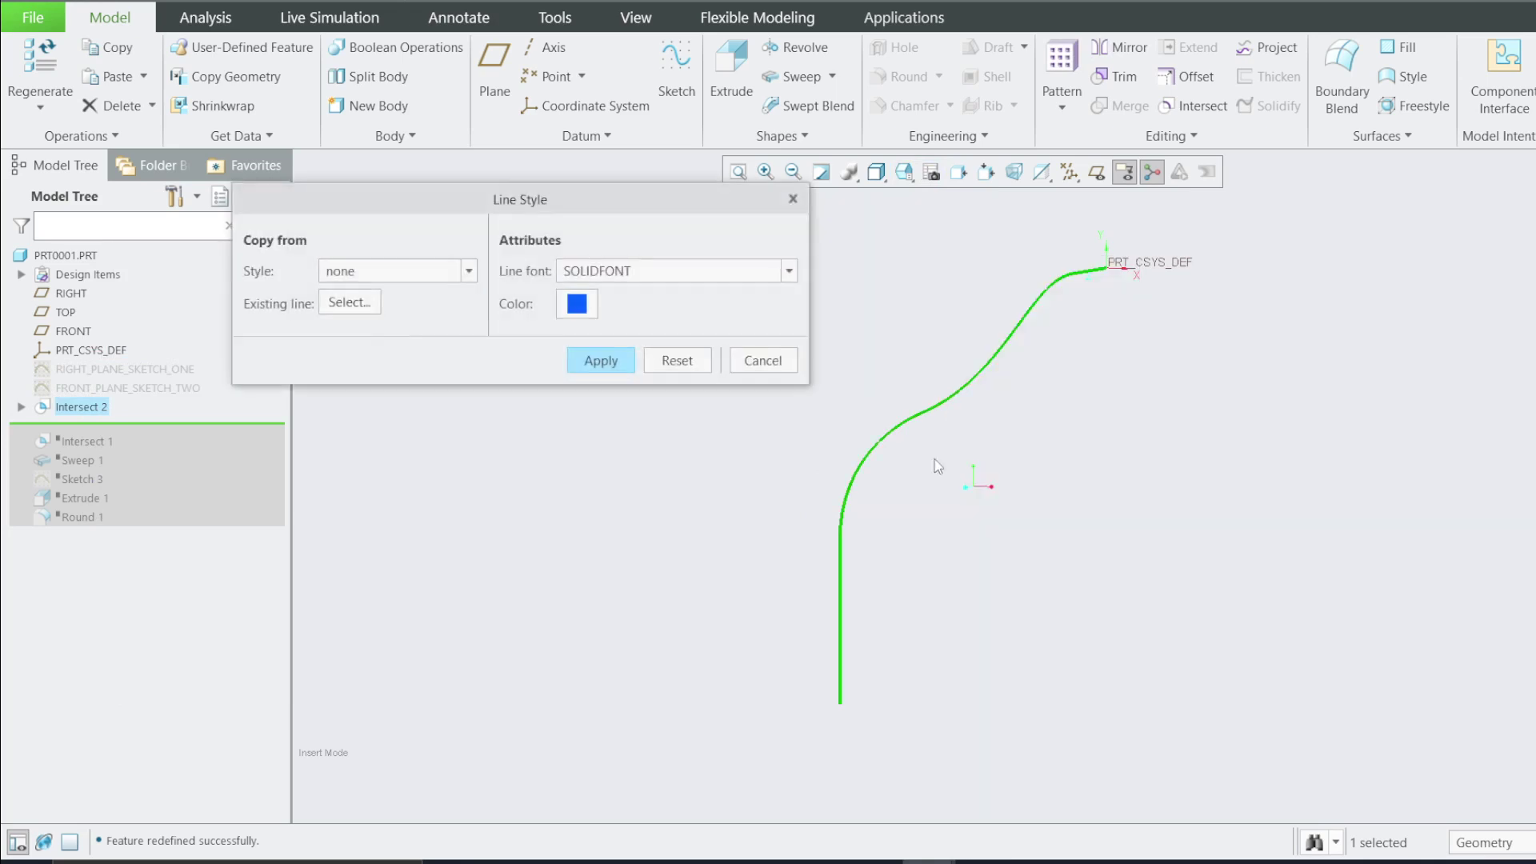
pyautogui.click(468, 272)
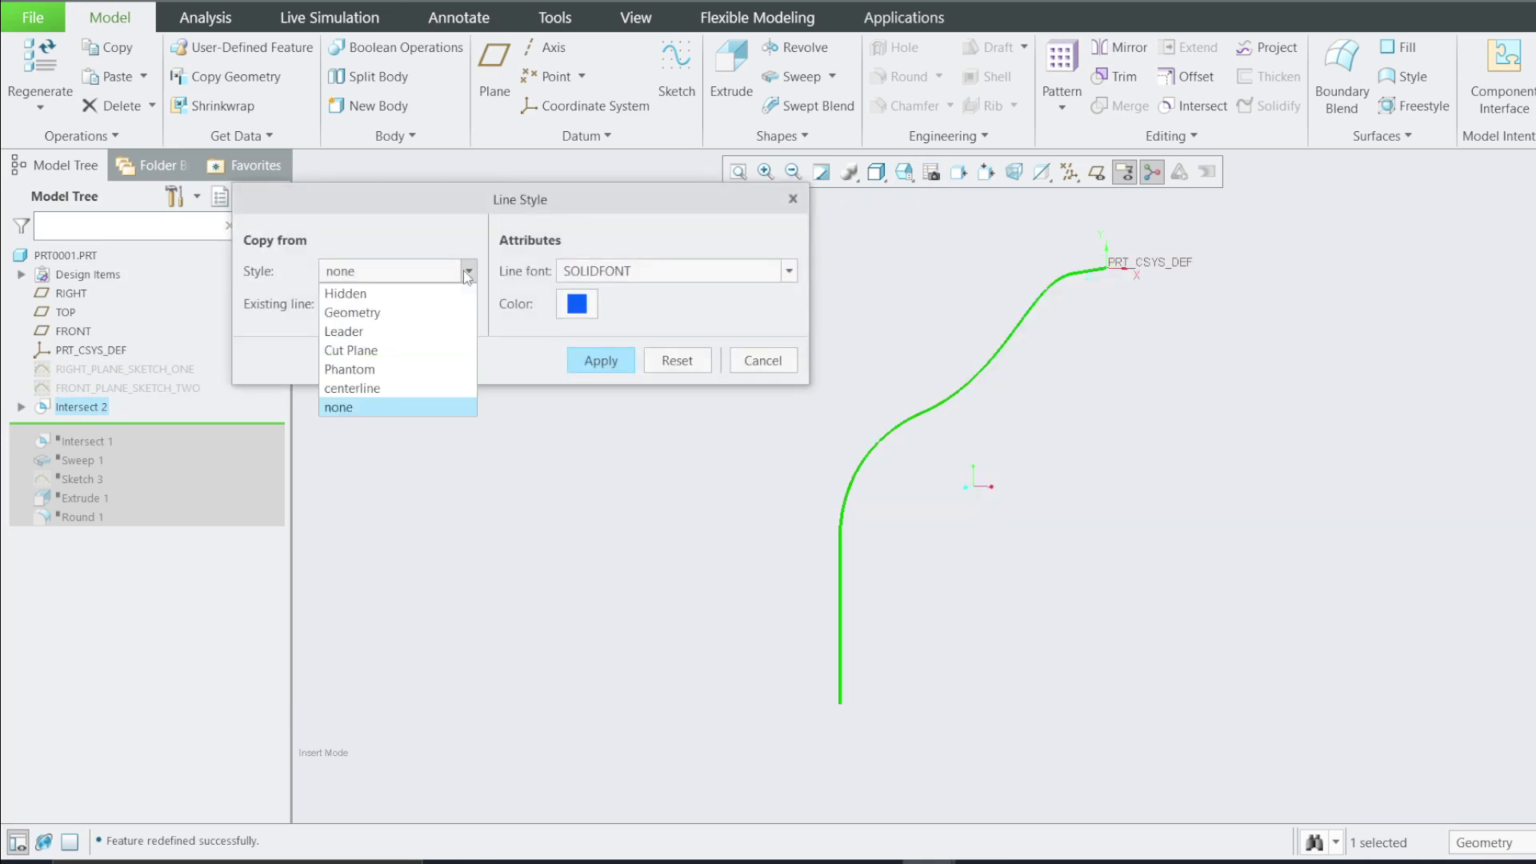
pyautogui.click(351, 388)
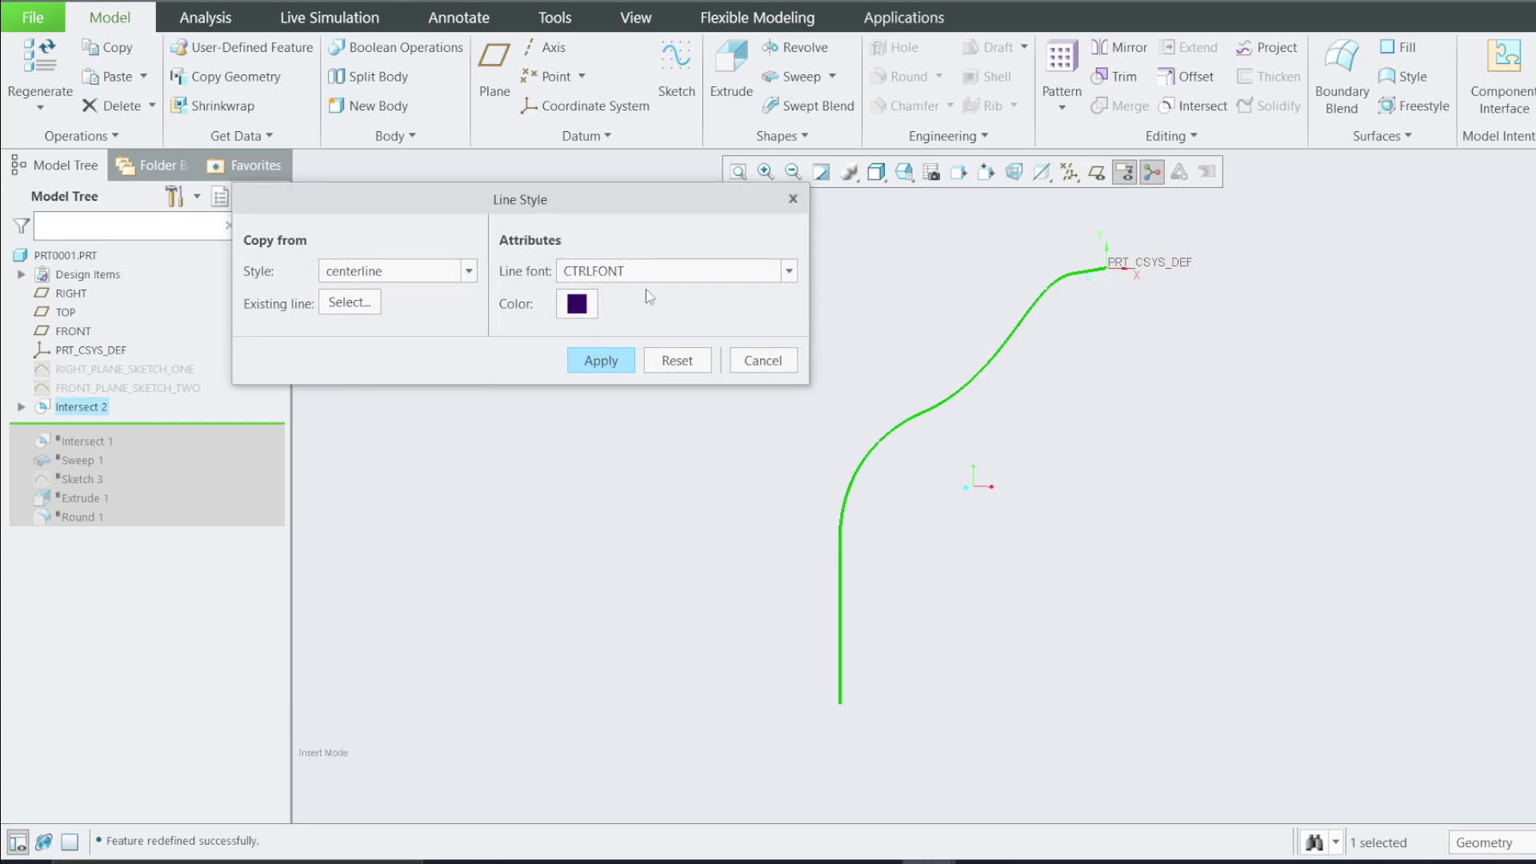
pyautogui.click(788, 272)
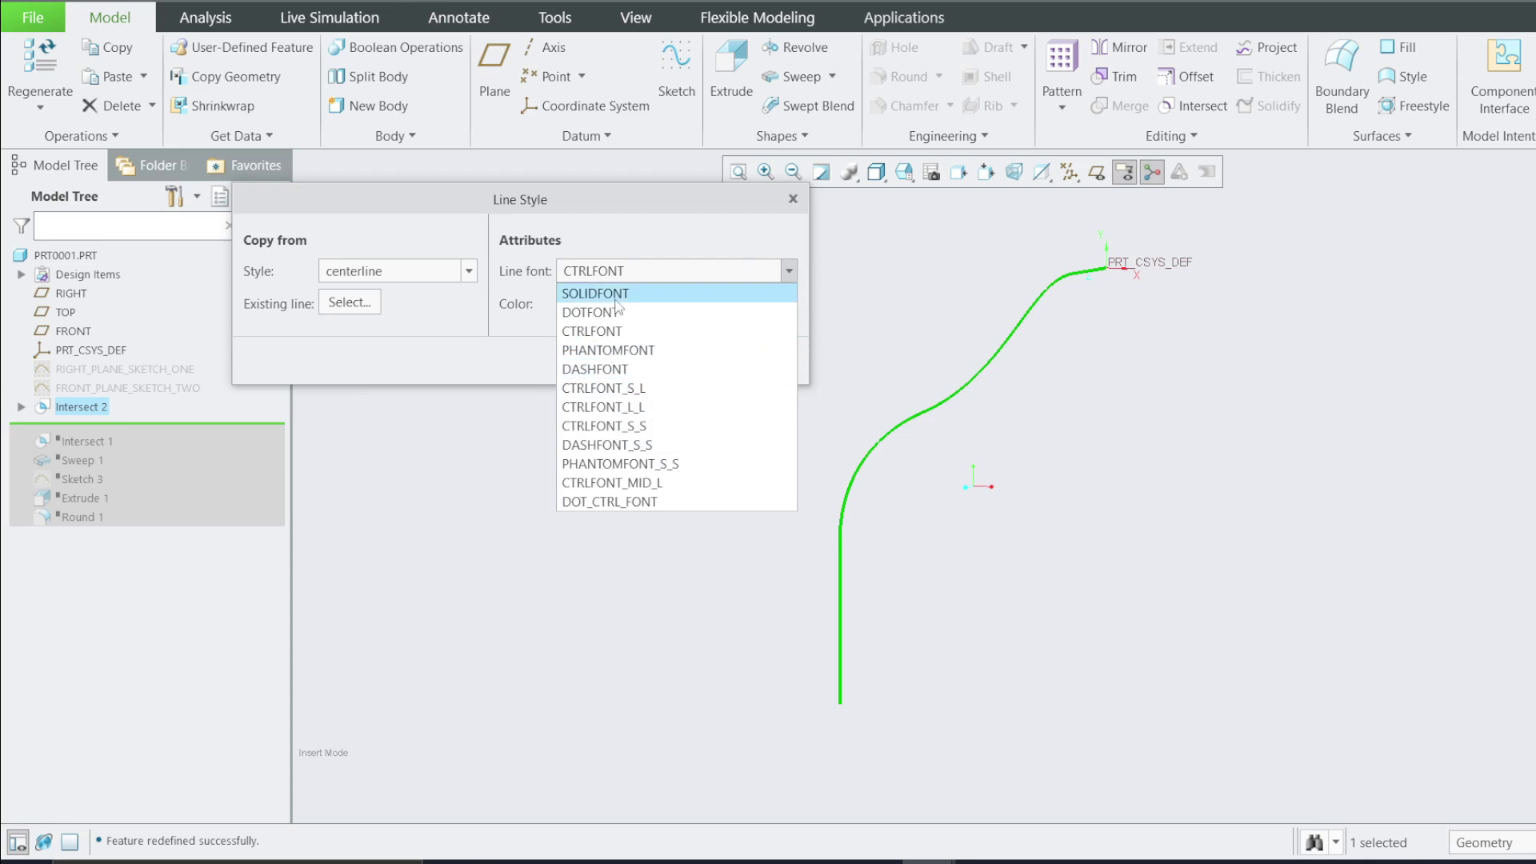
pyautogui.click(600, 349)
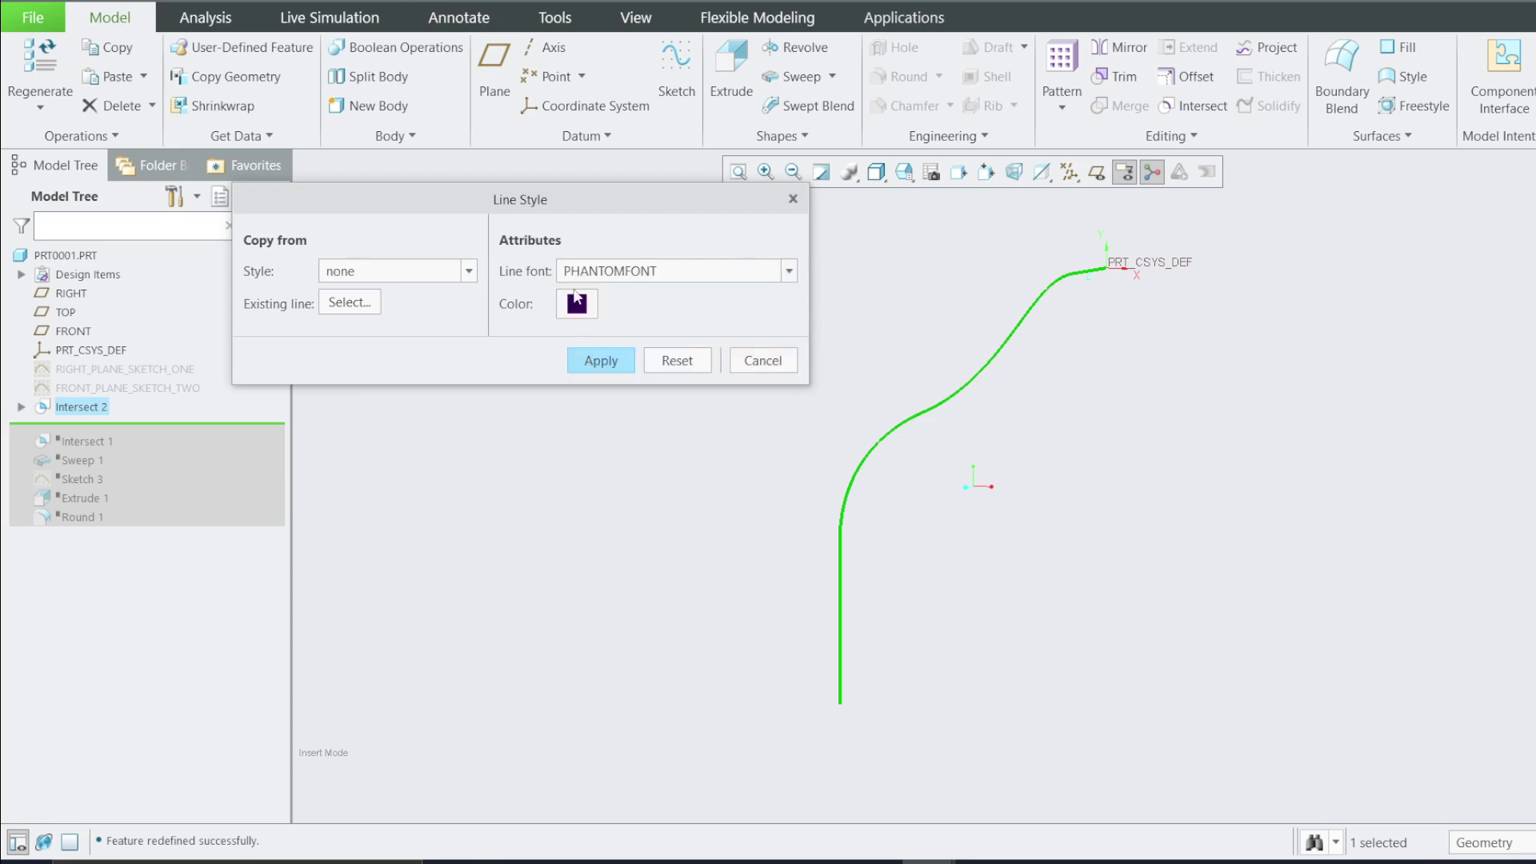
# Step: Set the line colour to red and apply the red phantom style to the curve
pyautogui.click(575, 304)
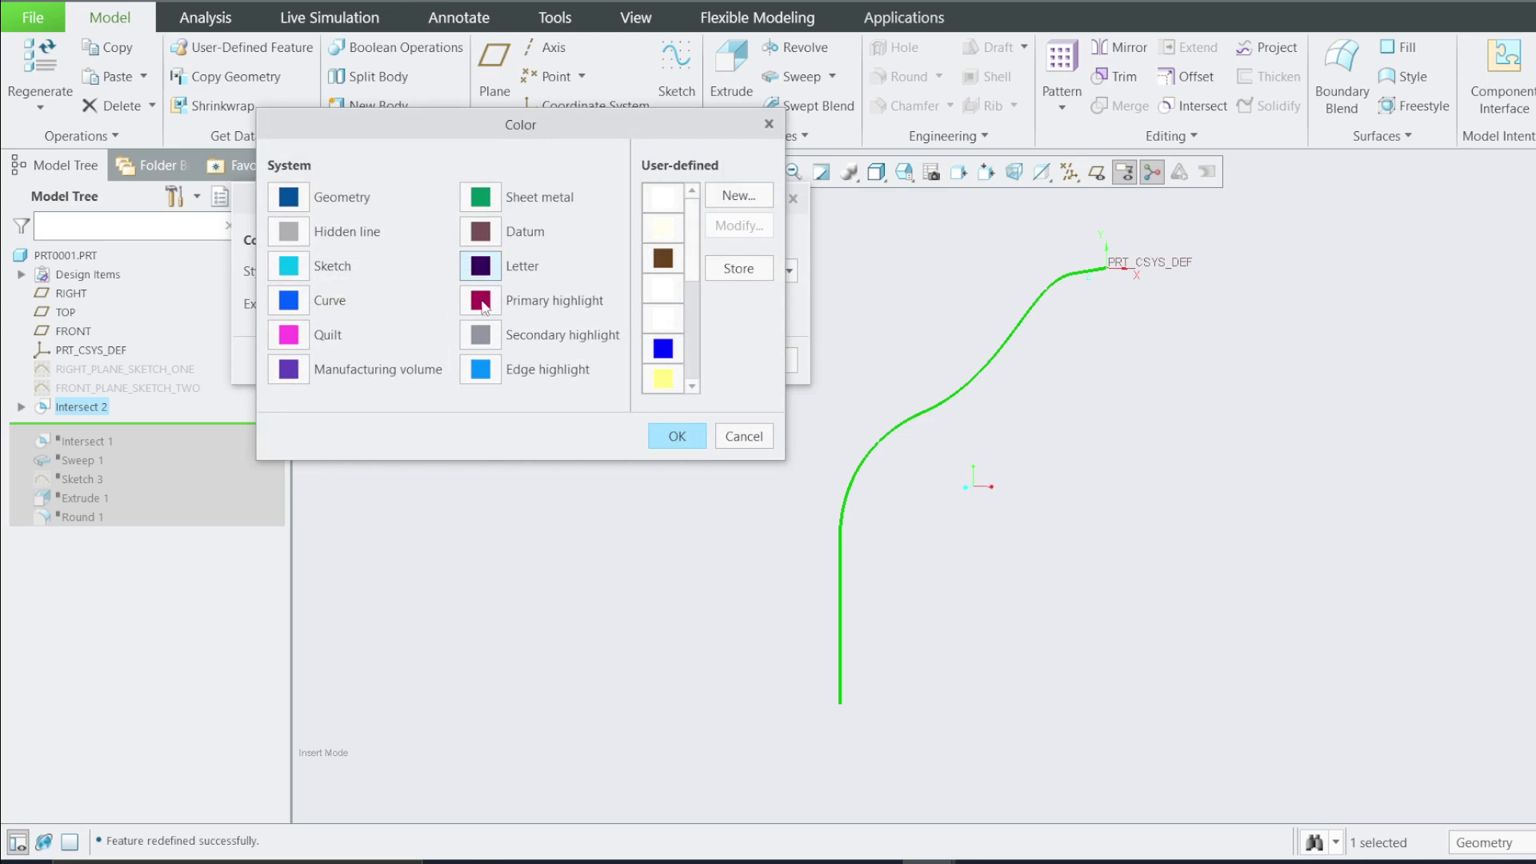
pyautogui.click(288, 342)
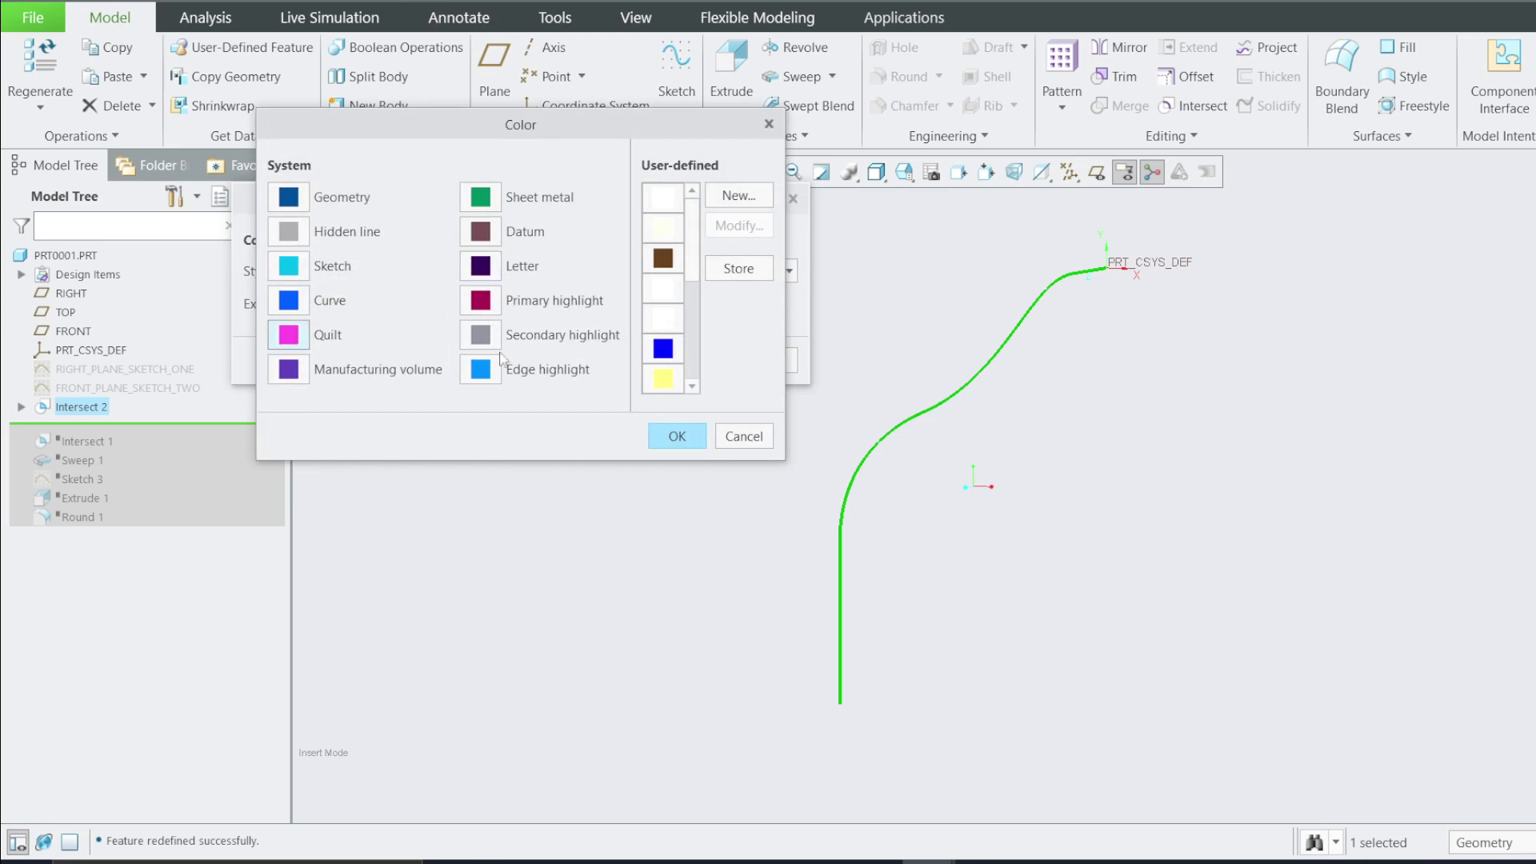
pyautogui.moveTo(698, 290); pyautogui.dragTo(700, 344)
pyautogui.click(663, 275)
pyautogui.click(677, 434)
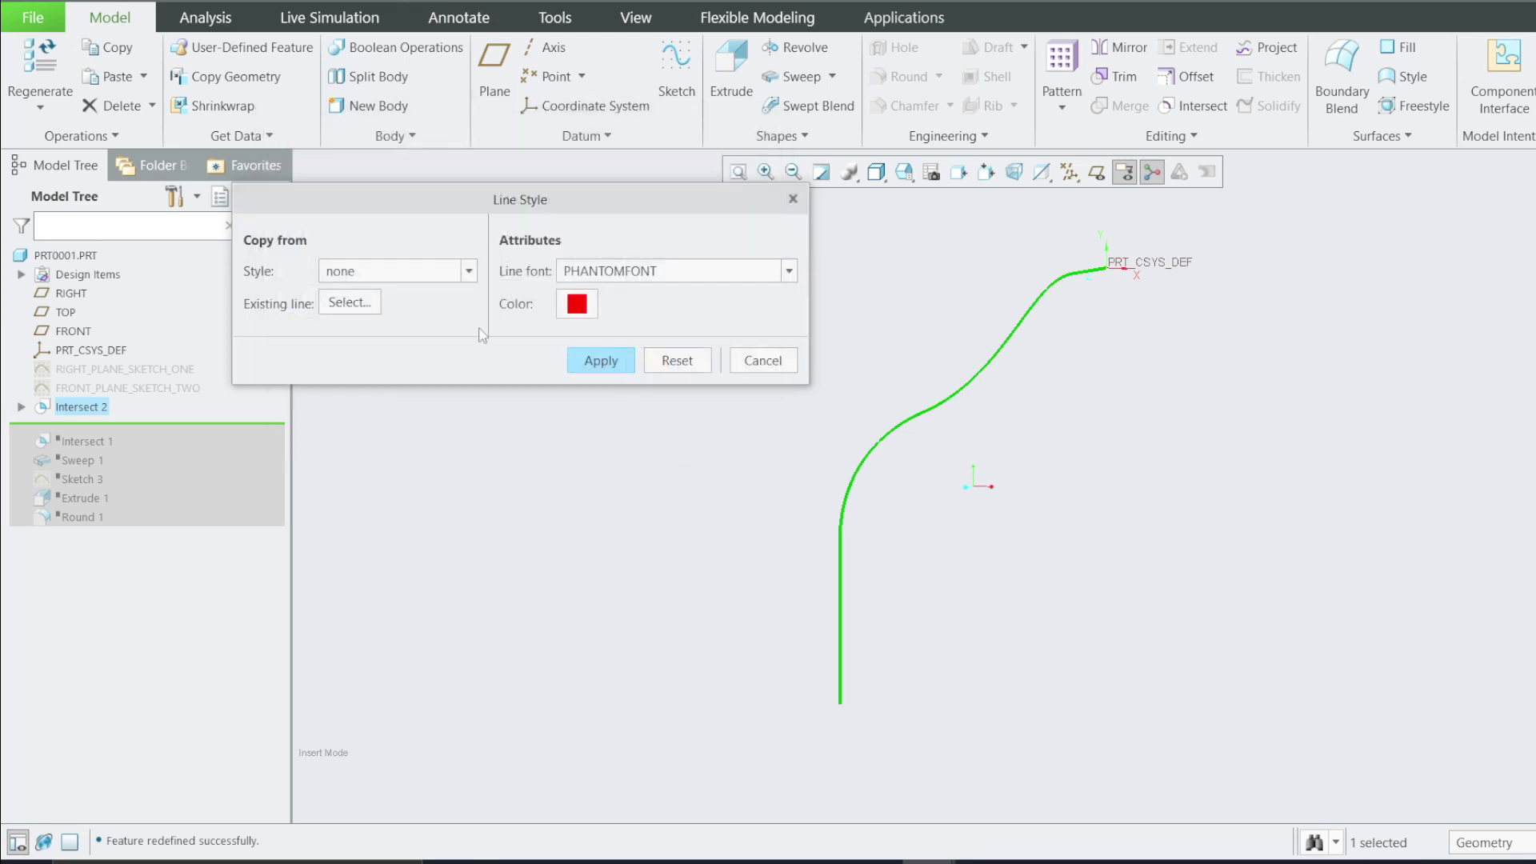
pyautogui.click(606, 370)
# Step: Close the line style settings and zoom the view around the curve
pyautogui.click(760, 361)
pyautogui.scroll(1, 1001, 292)
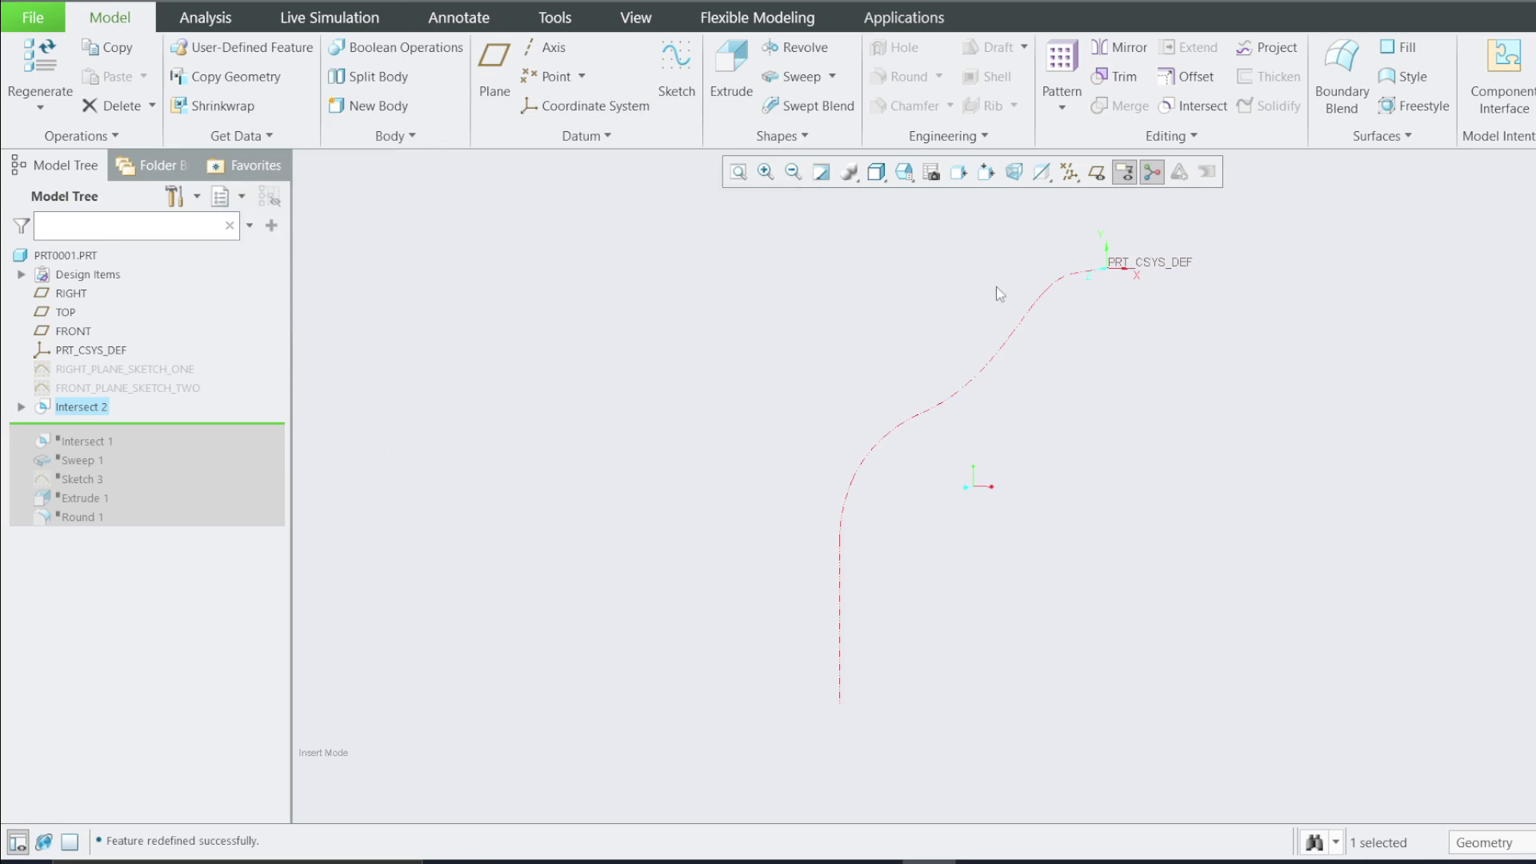
pyautogui.scroll(-1, 854, 436)
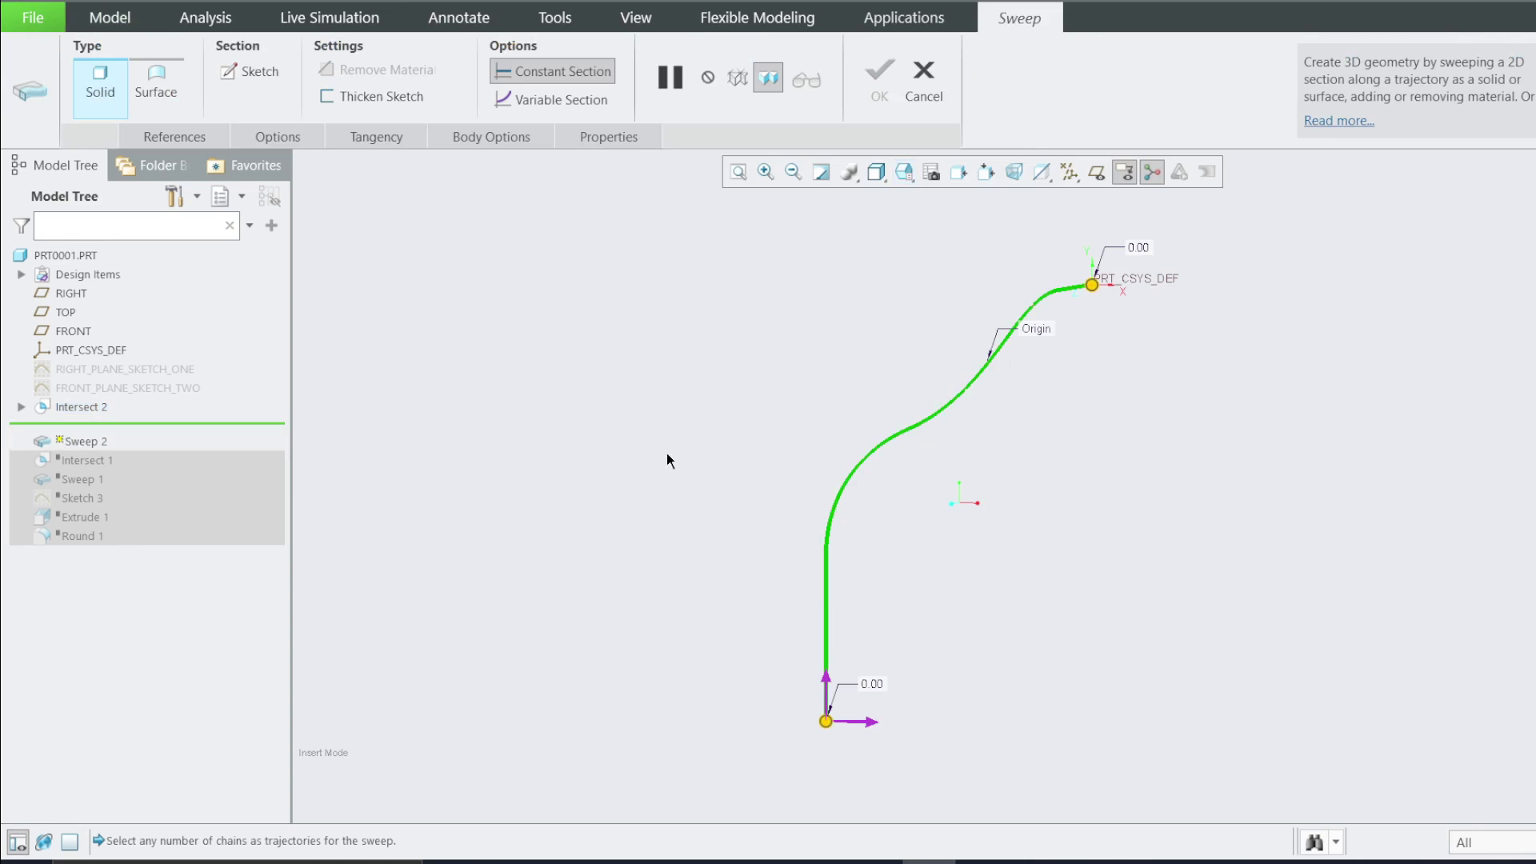
# Step: Sketch the sweep section as two concentric circles at the path's start point
pyautogui.click(251, 72)
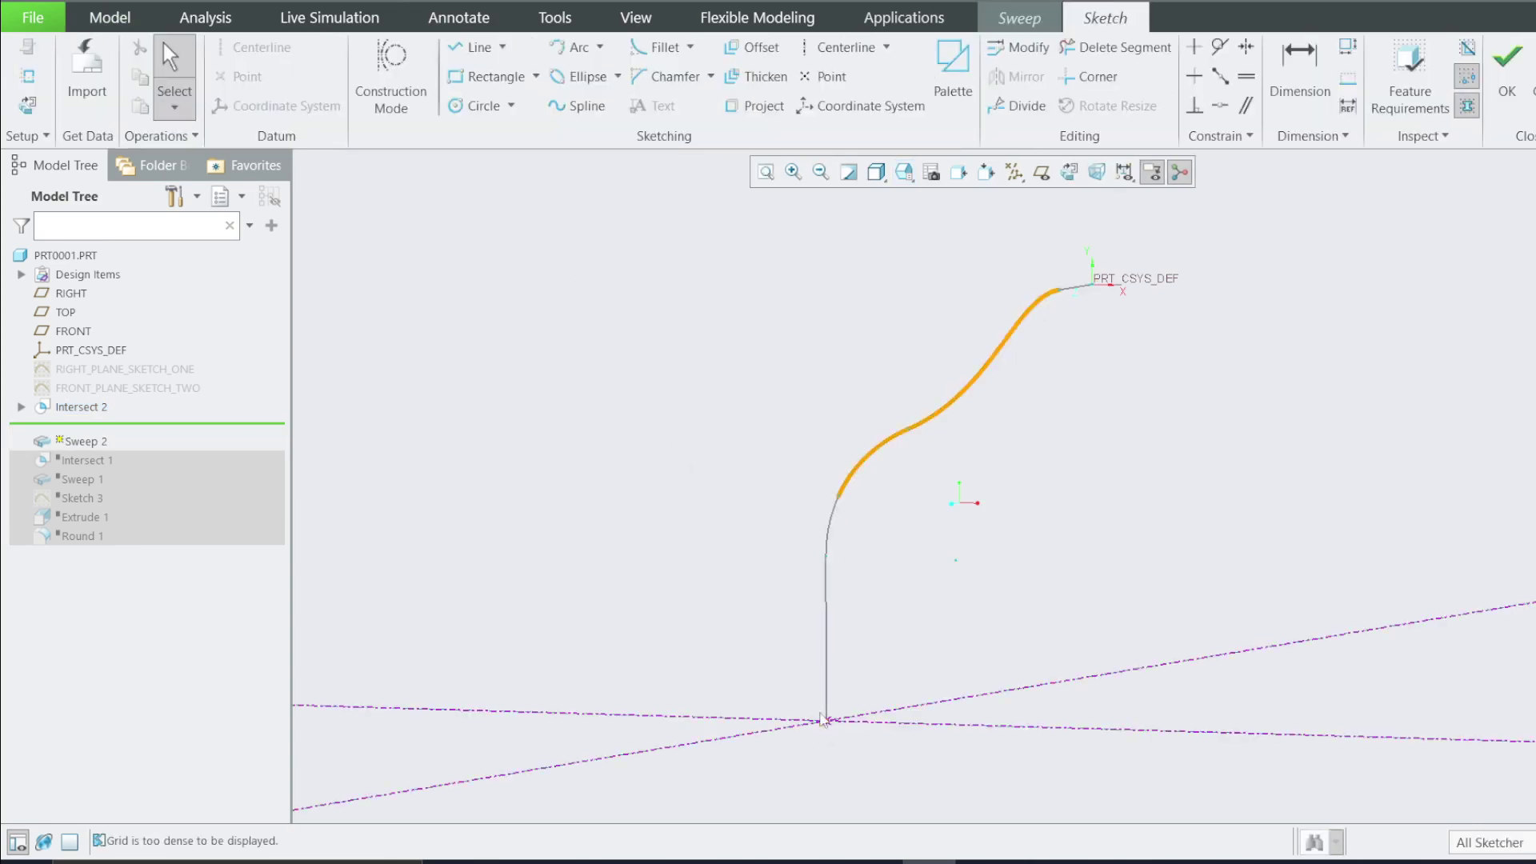
pyautogui.click(478, 105)
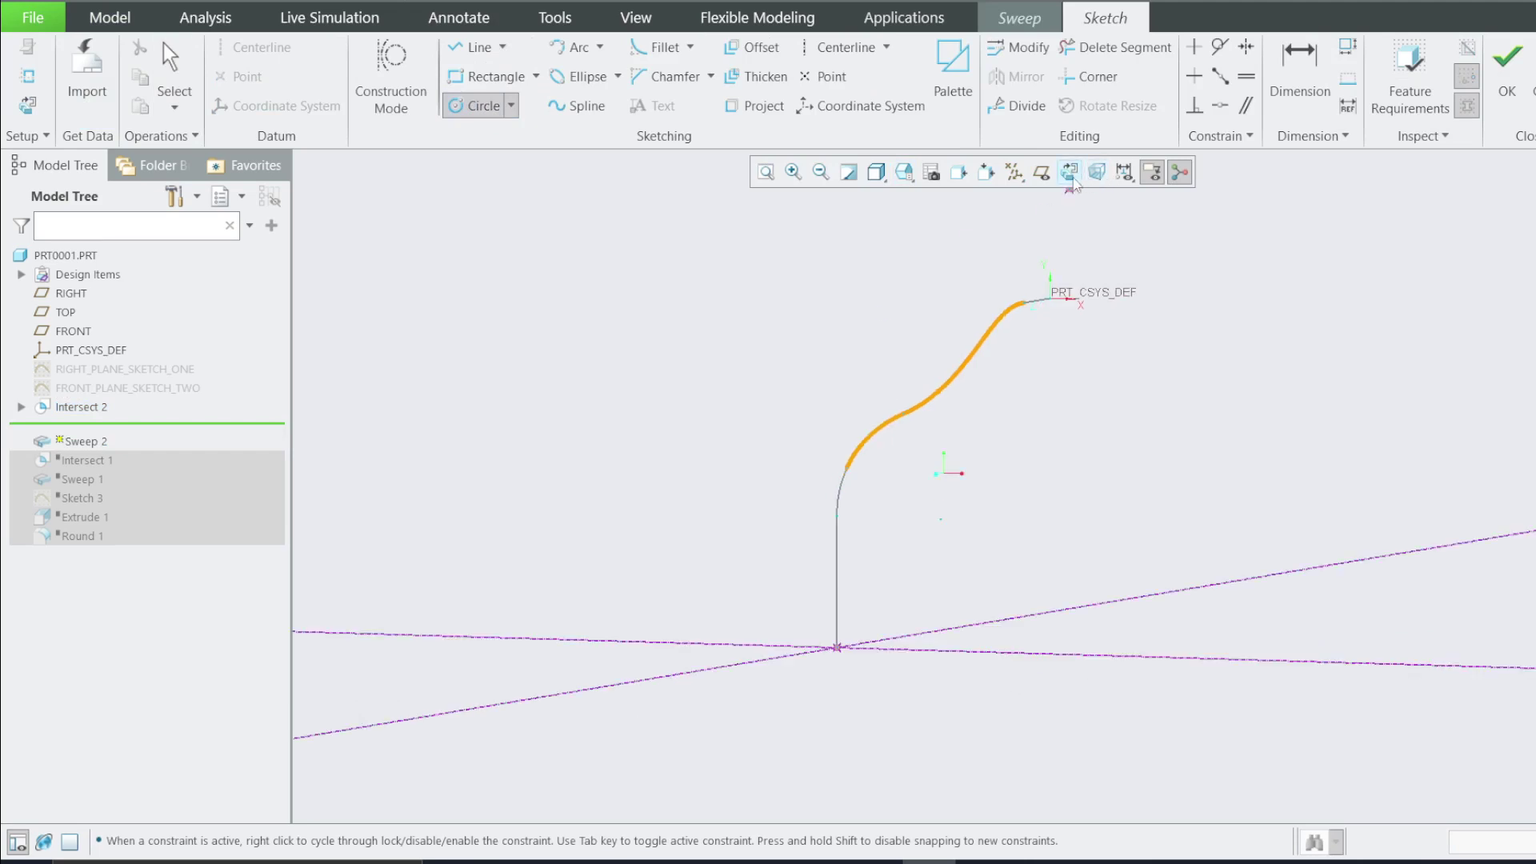
pyautogui.click(1069, 172)
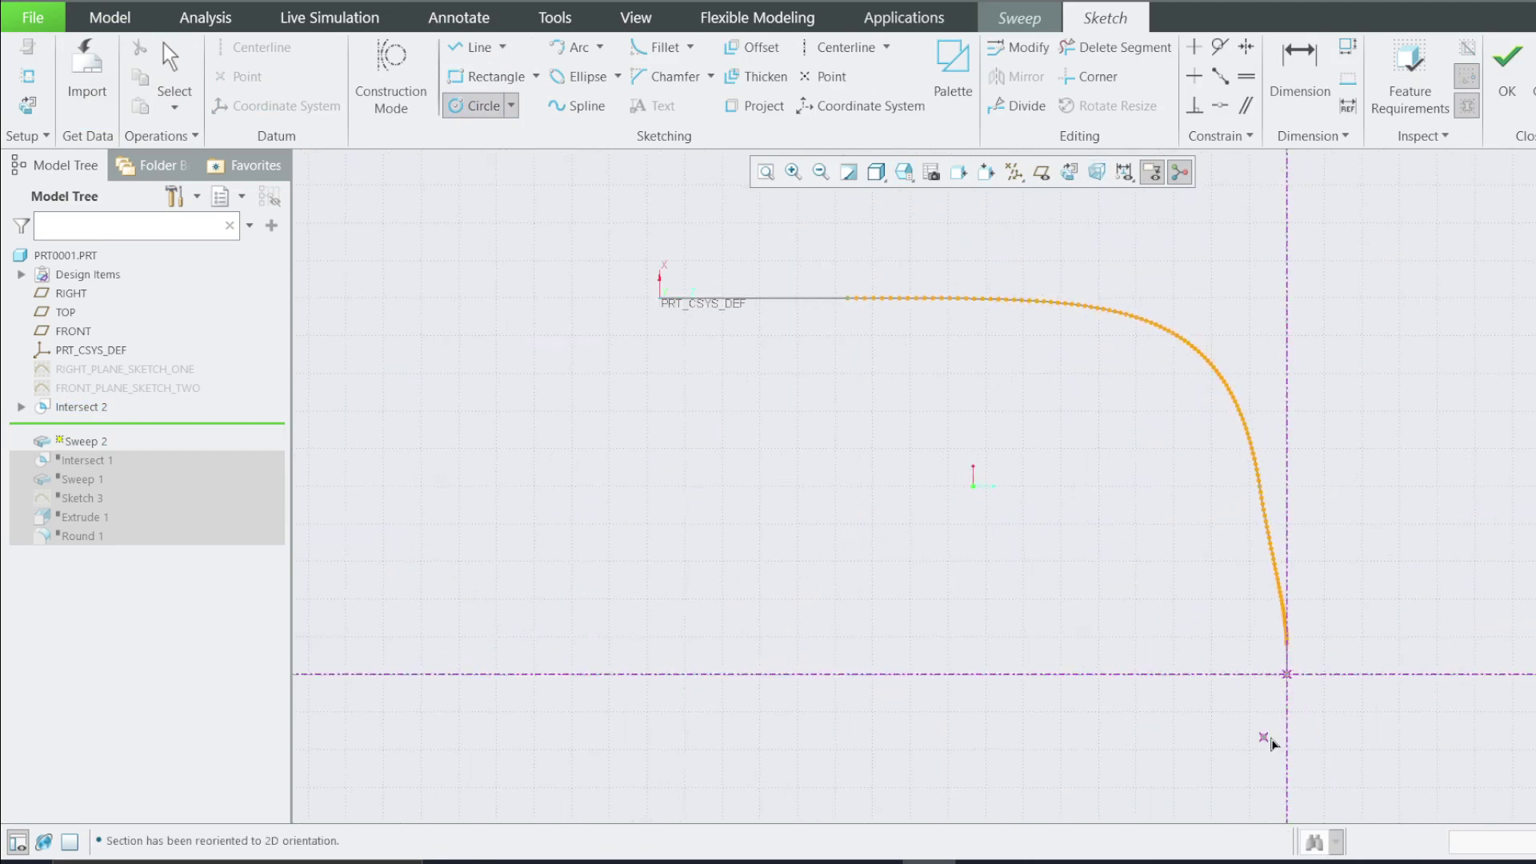
pyautogui.click(1286, 675)
pyautogui.click(1317, 622)
pyautogui.click(1286, 675)
pyautogui.click(1317, 704)
pyautogui.click(1508, 68)
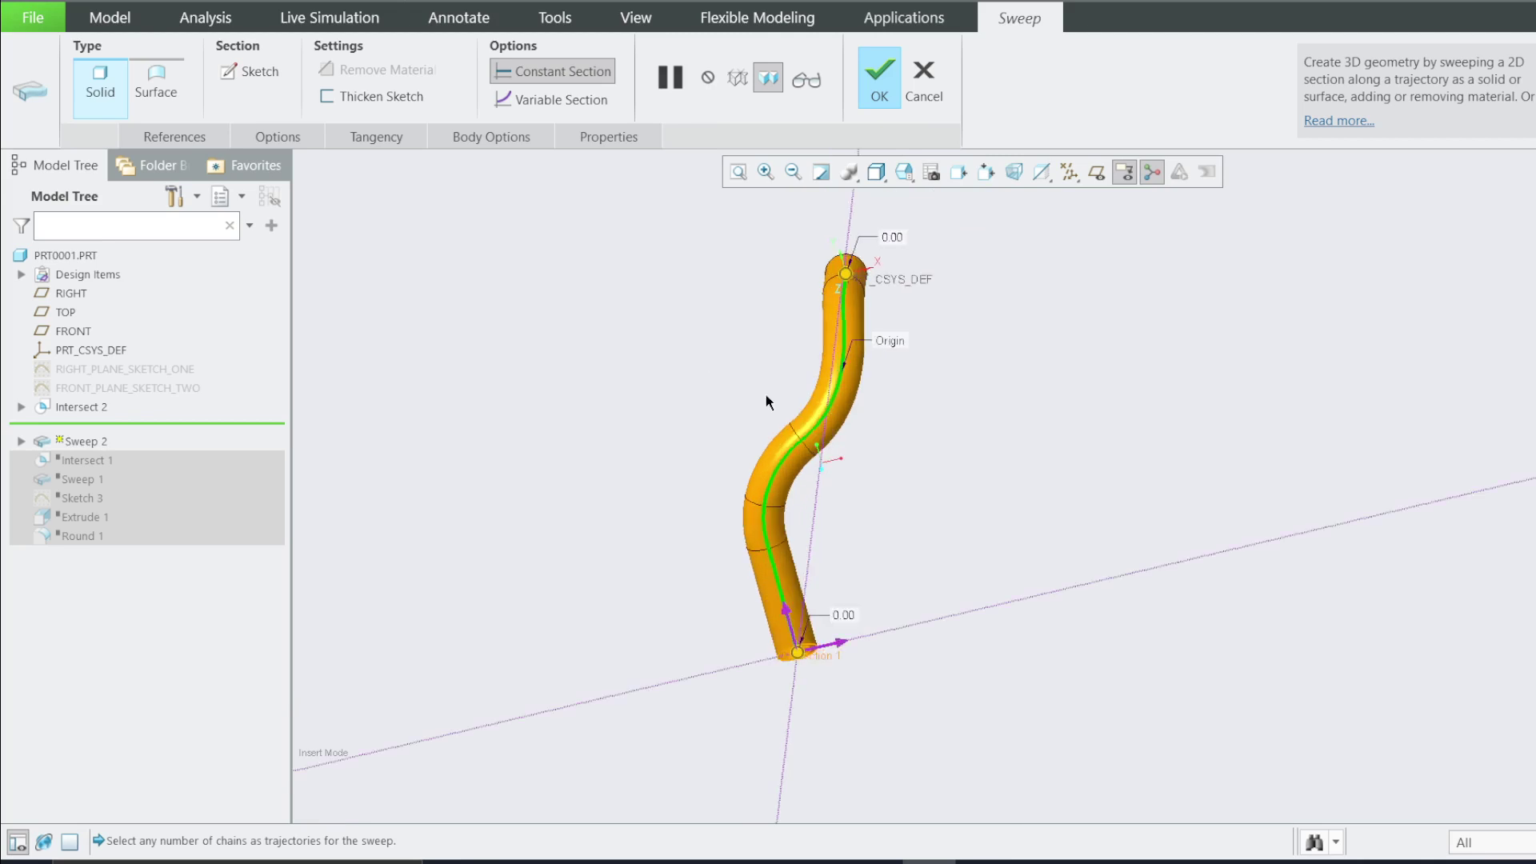
# Step: Complete Sweep 2 as a solid tube along Intersect 2, spin to inspect, then deselect
pyautogui.click(872, 94)
pyautogui.moveTo(881, 501); pyautogui.dragTo(973, 464, button='middle')
pyautogui.click(652, 420)
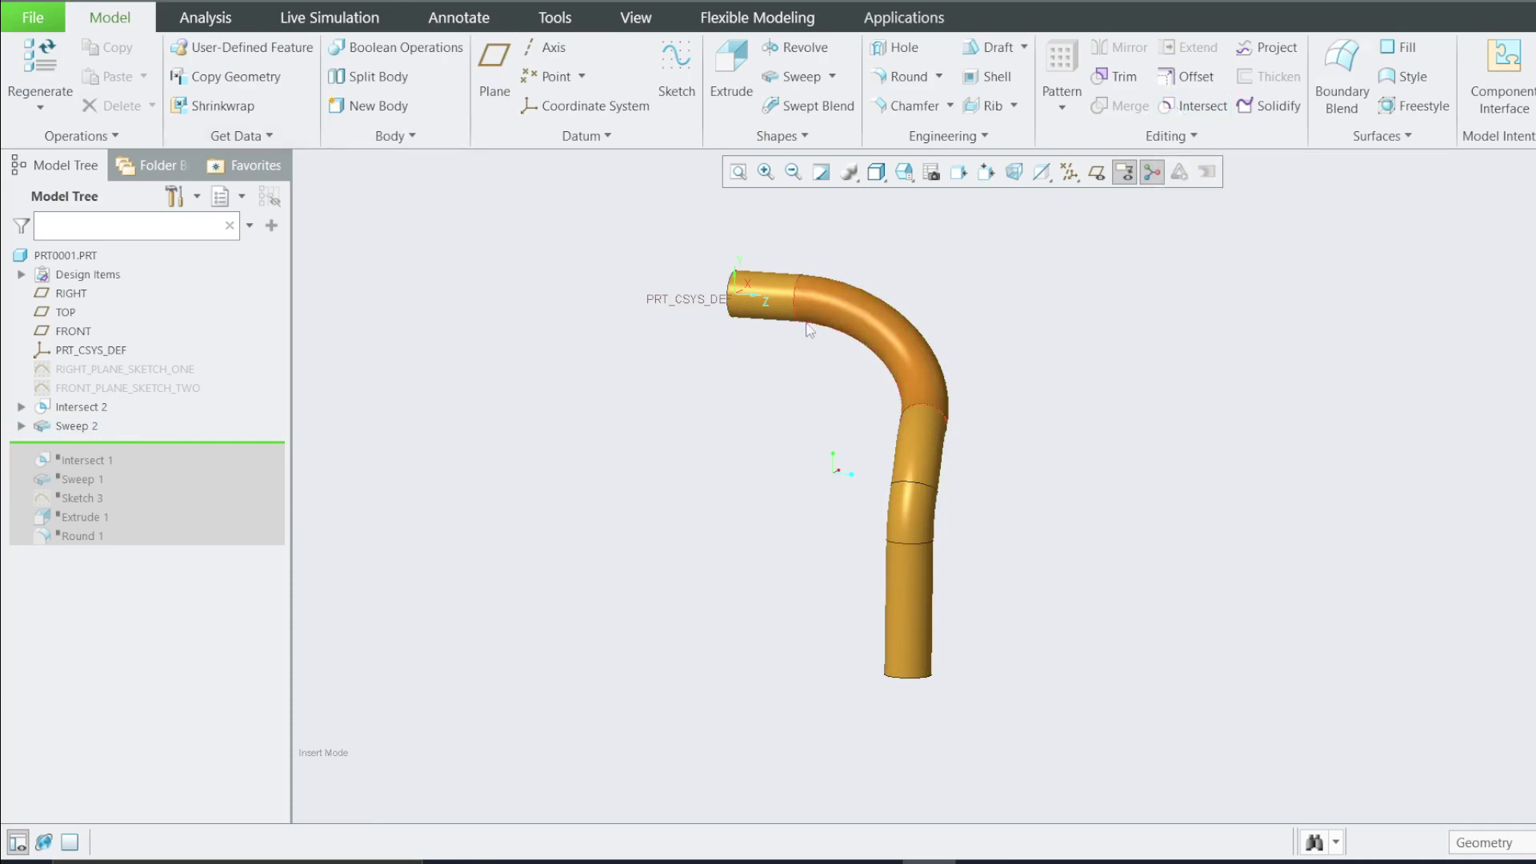
# Step: Expand Intersect 2 to show its two sketches and review its line style unchanged
pyautogui.click(20, 408)
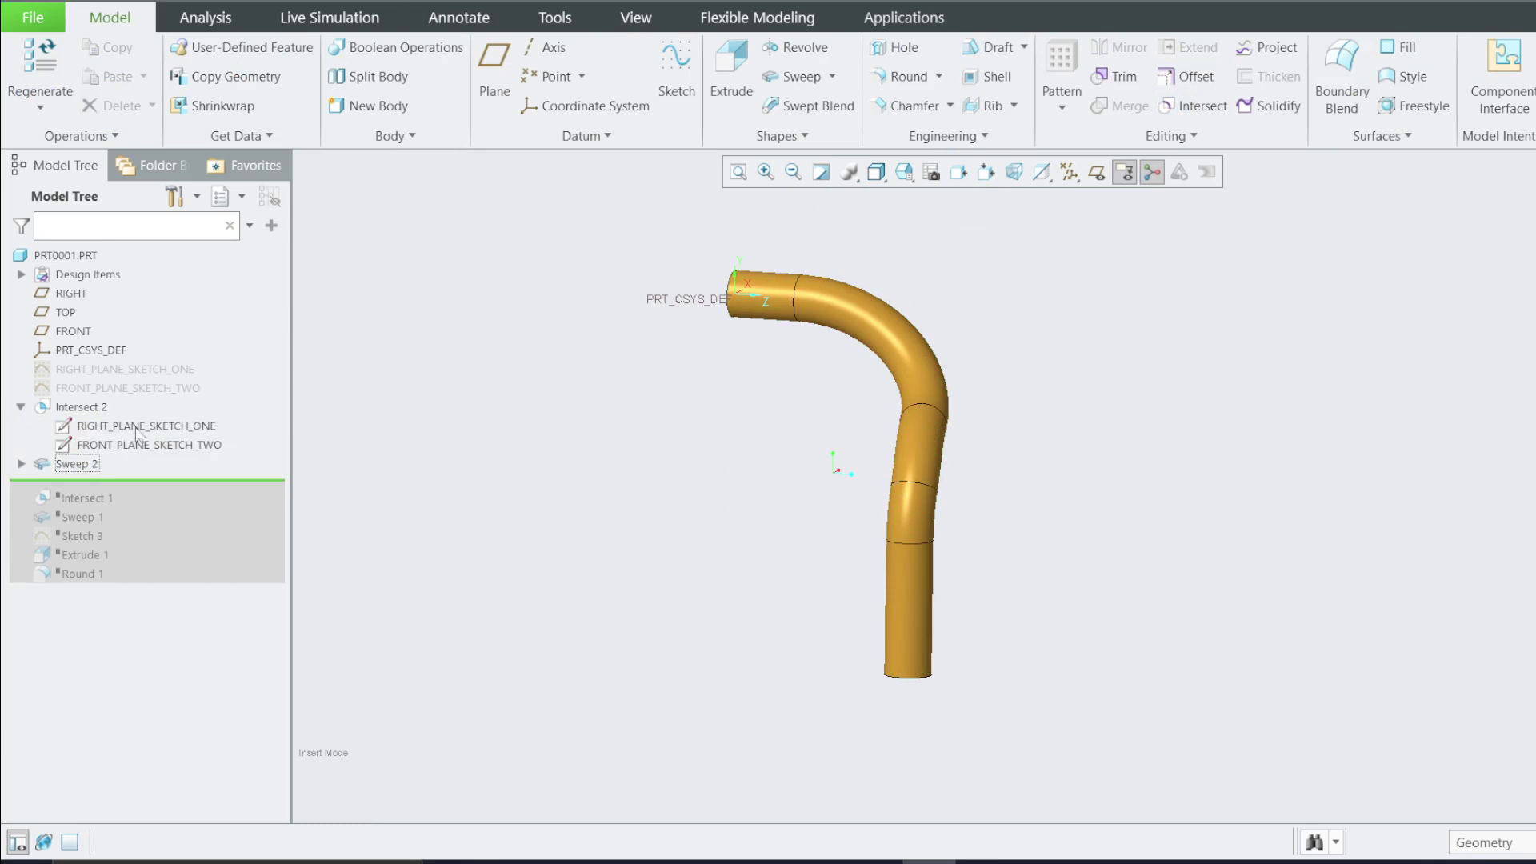
pyautogui.rightClick(84, 409)
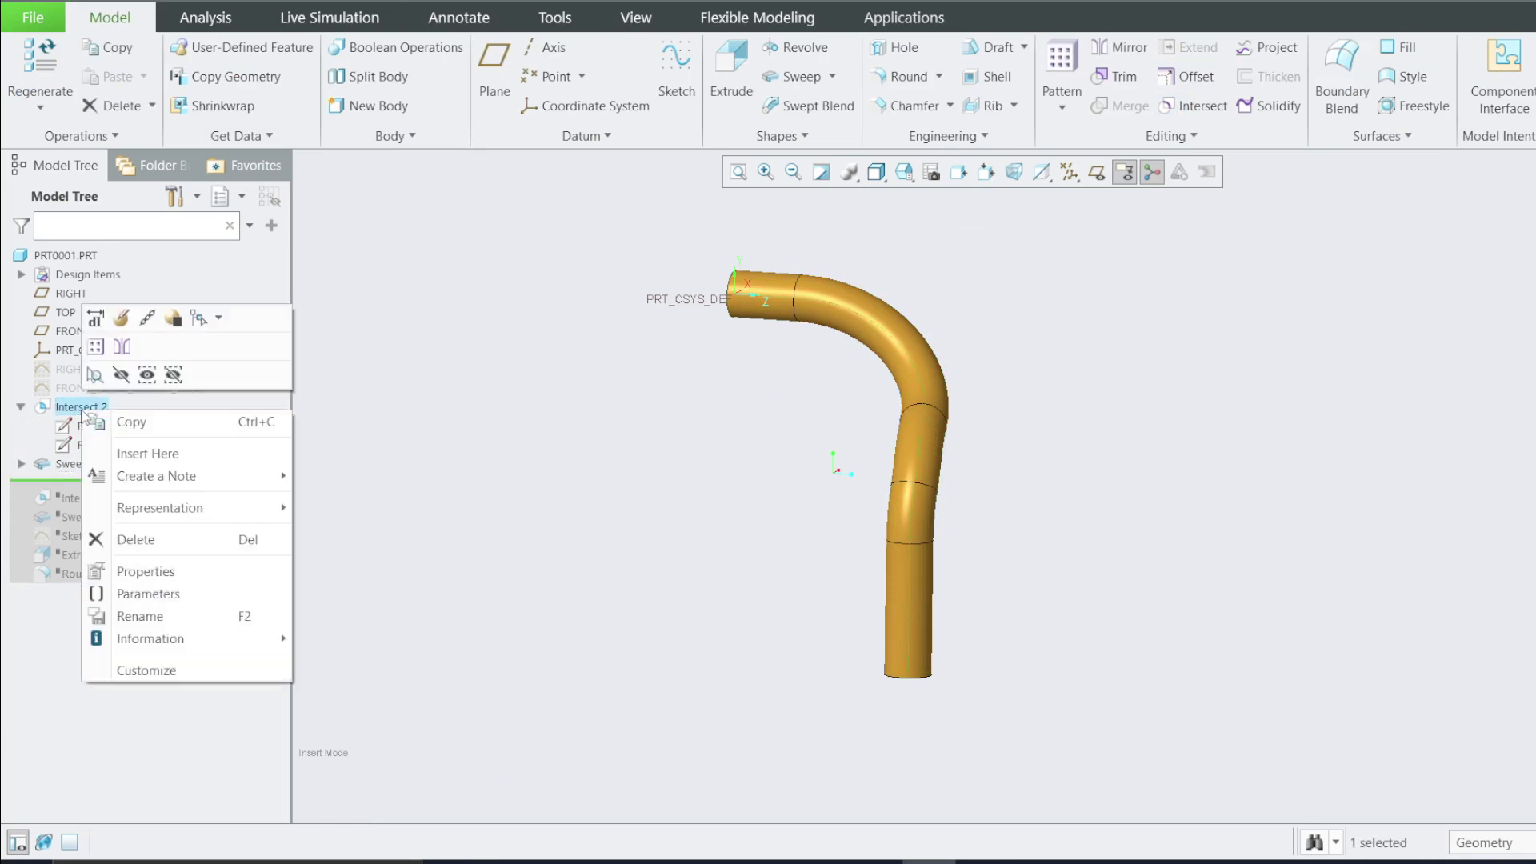
pyautogui.click(145, 571)
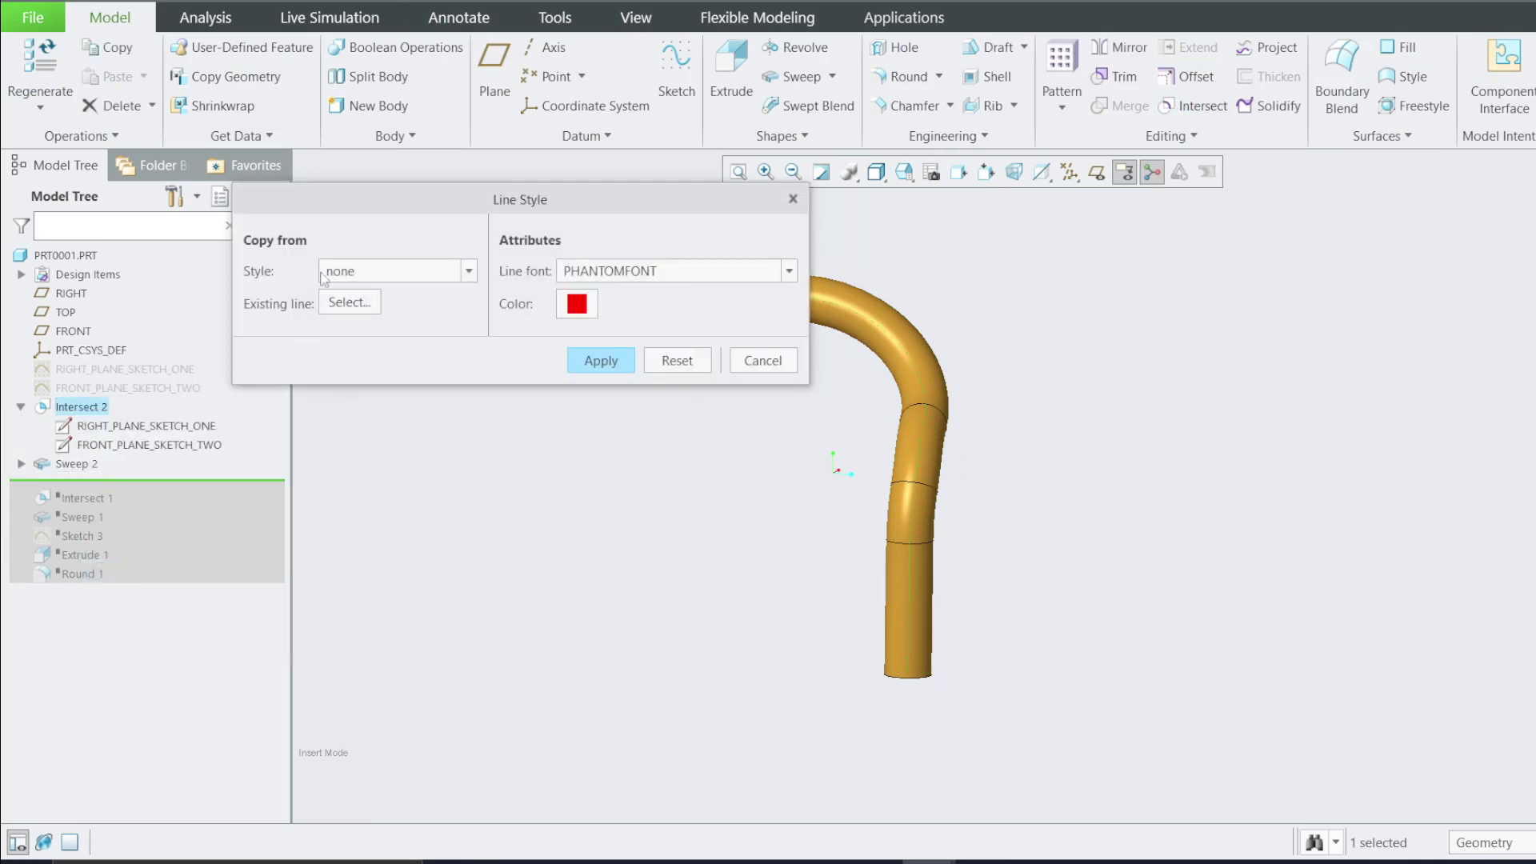
pyautogui.click(367, 271)
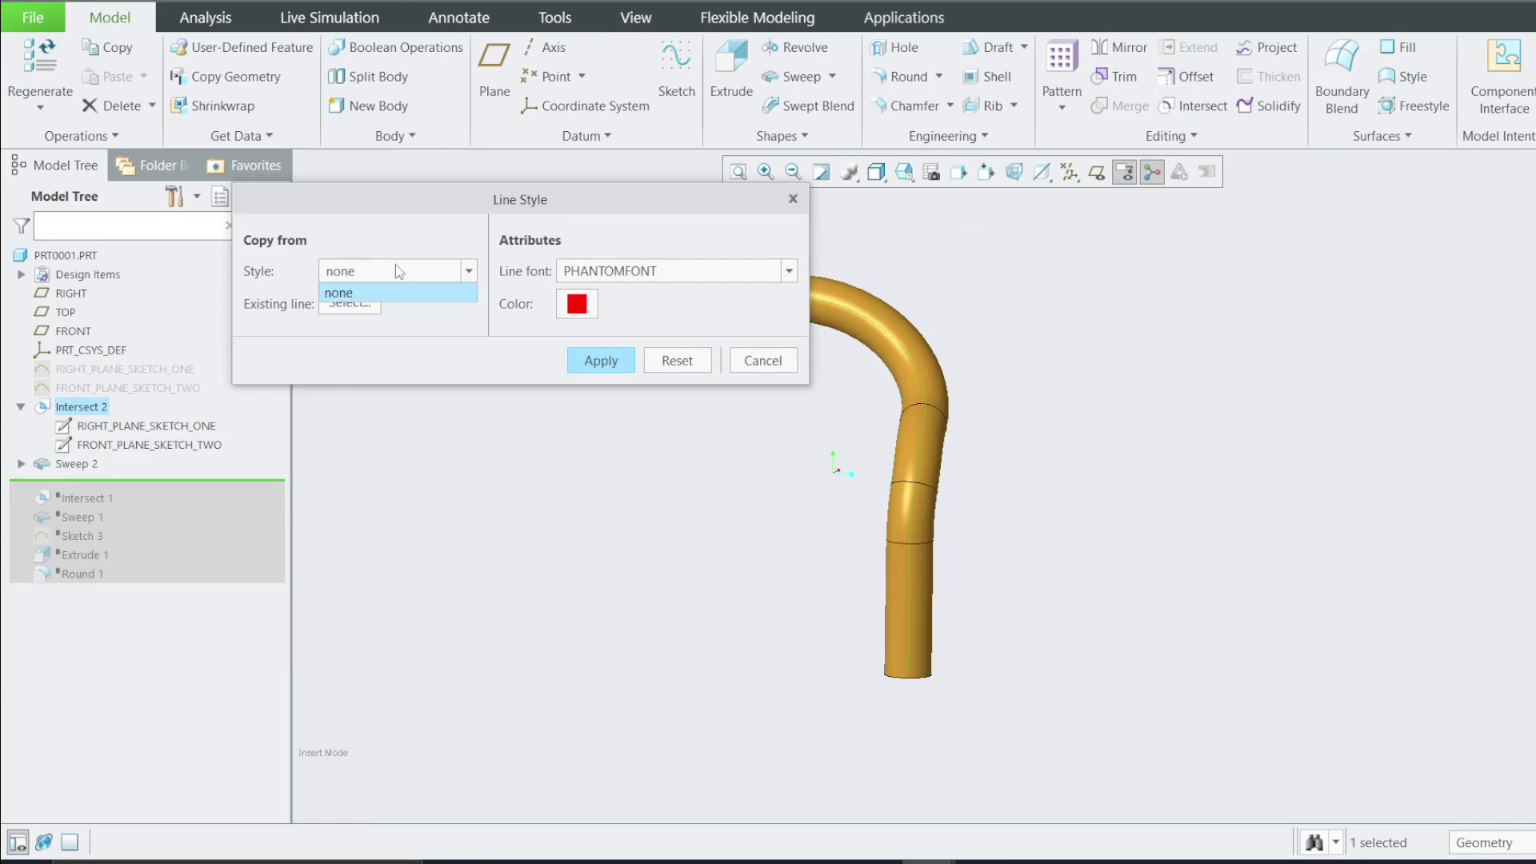
pyautogui.click(794, 387)
pyautogui.click(793, 198)
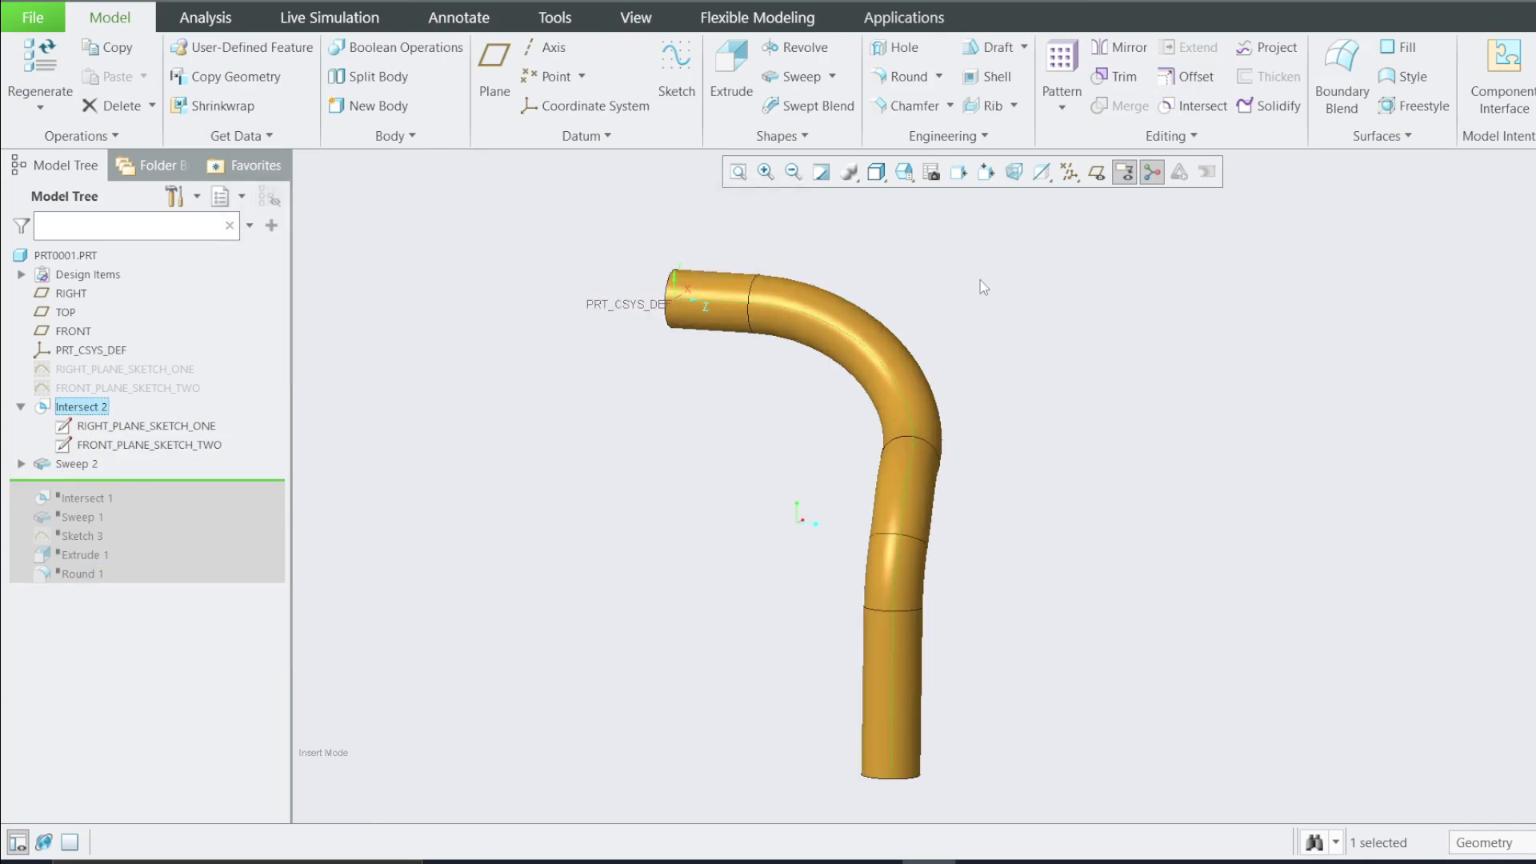